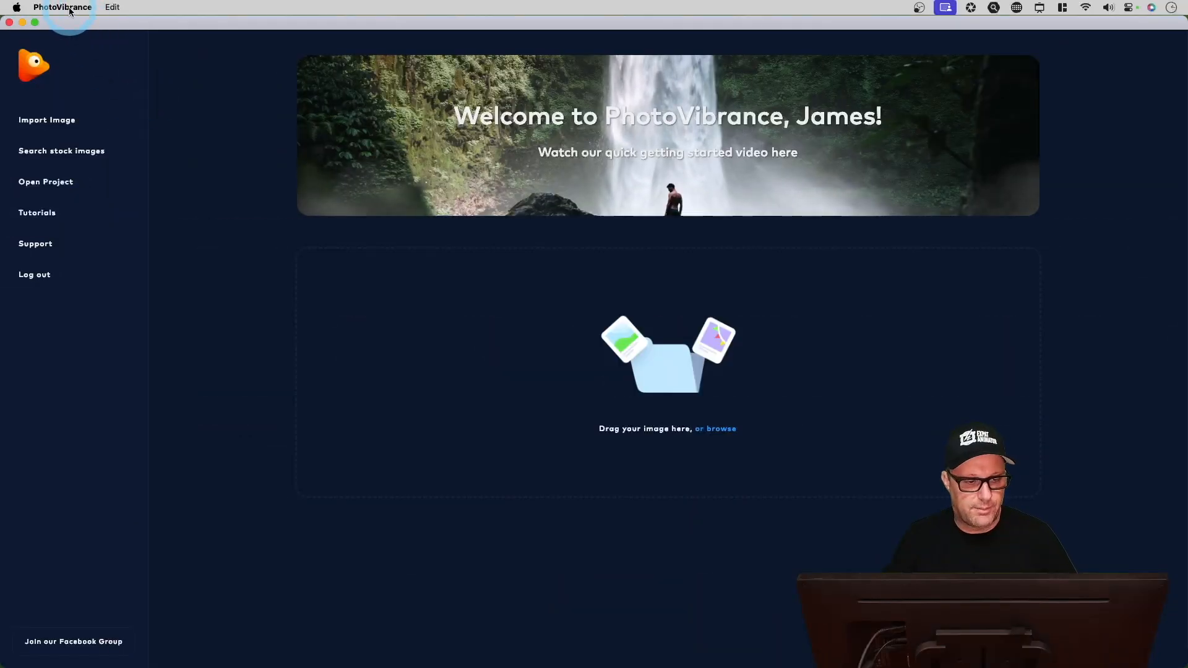
Check the installed version in the application's About window, and close it.
left_click(67, 8)
left_click(55, 28)
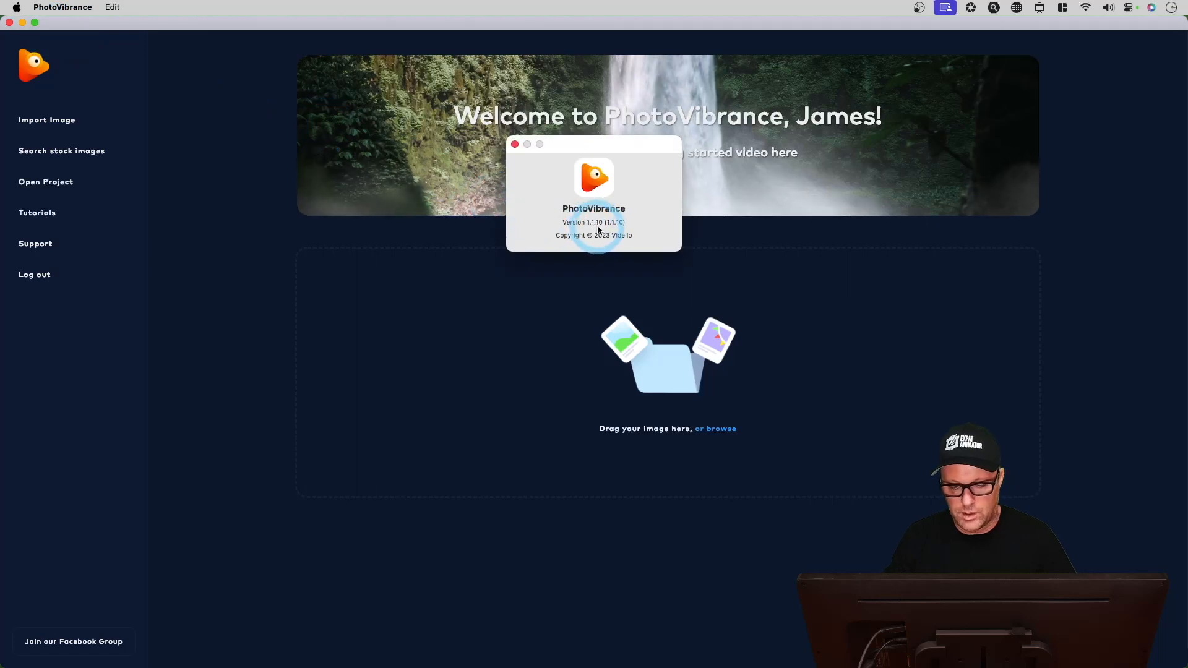
left_click(515, 144)
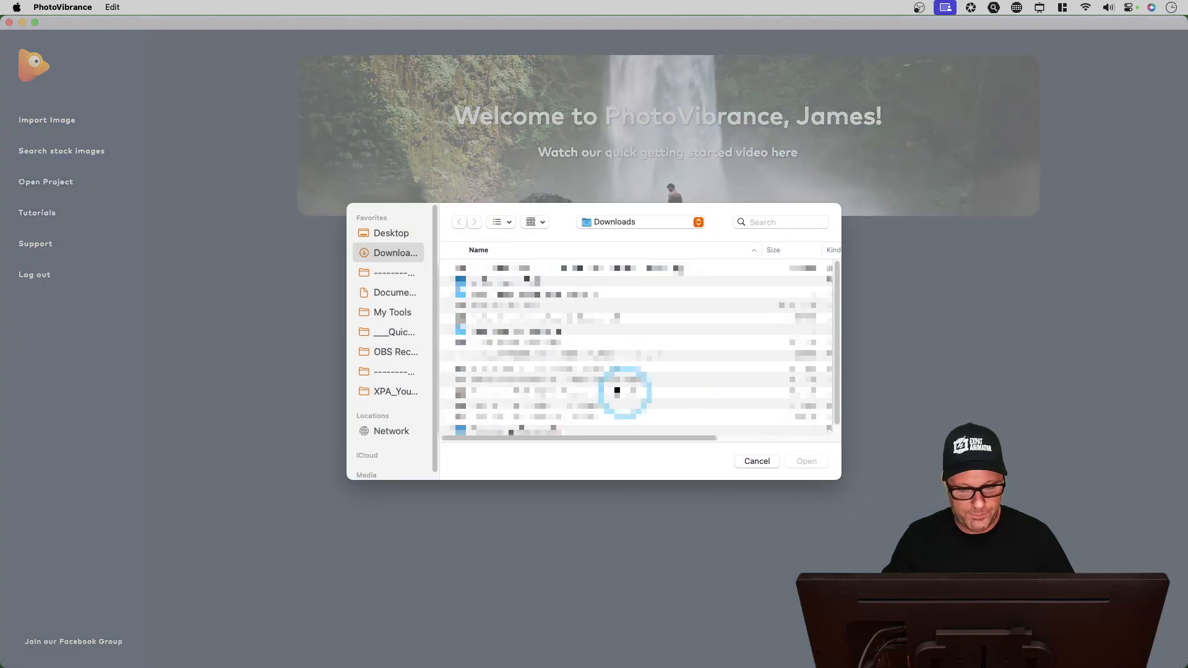
Import AMS.jpg from the Desktop and start a Magic Motion project with it.
left_click(391, 233)
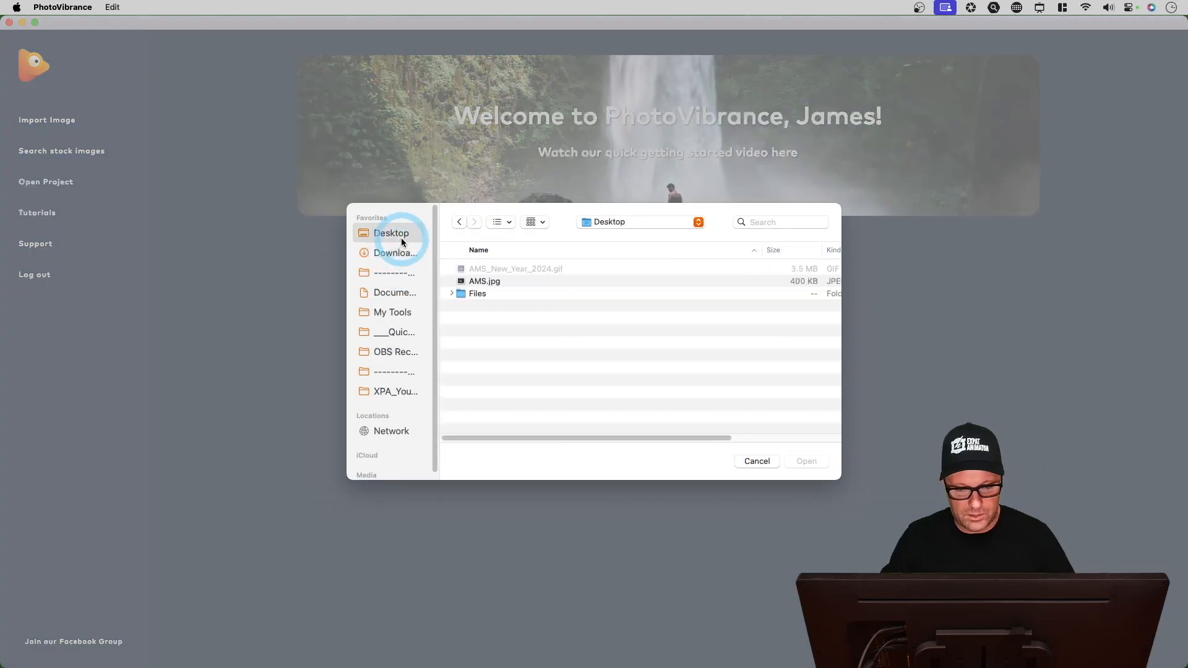
left_click(483, 280)
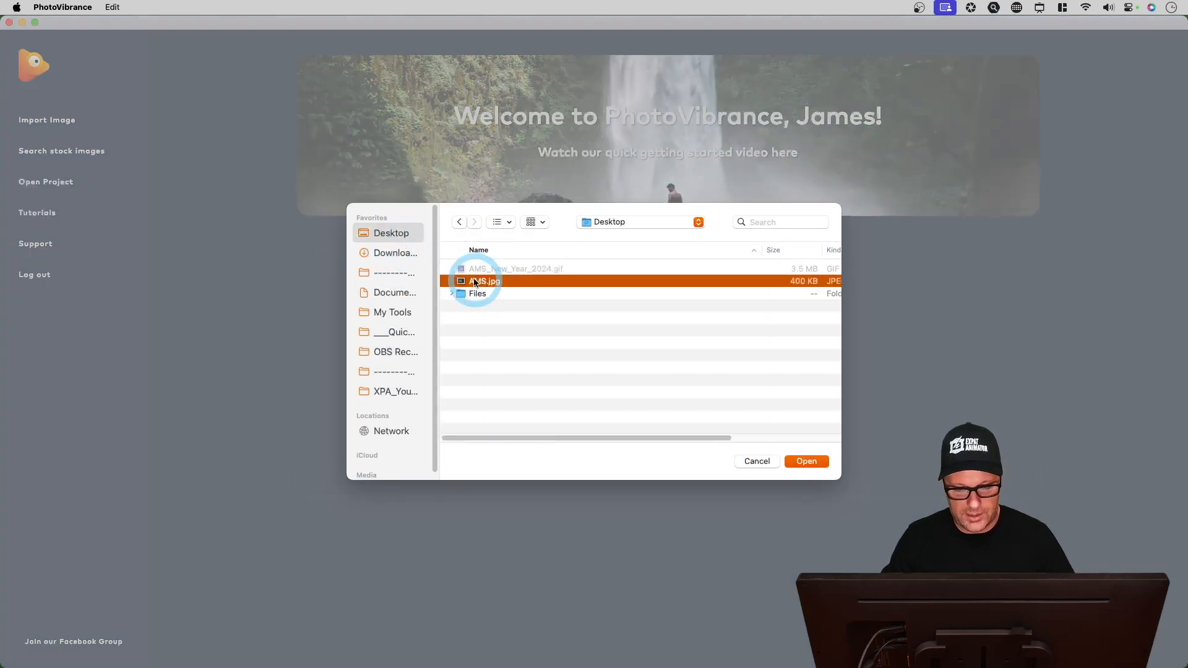
left_click(805, 462)
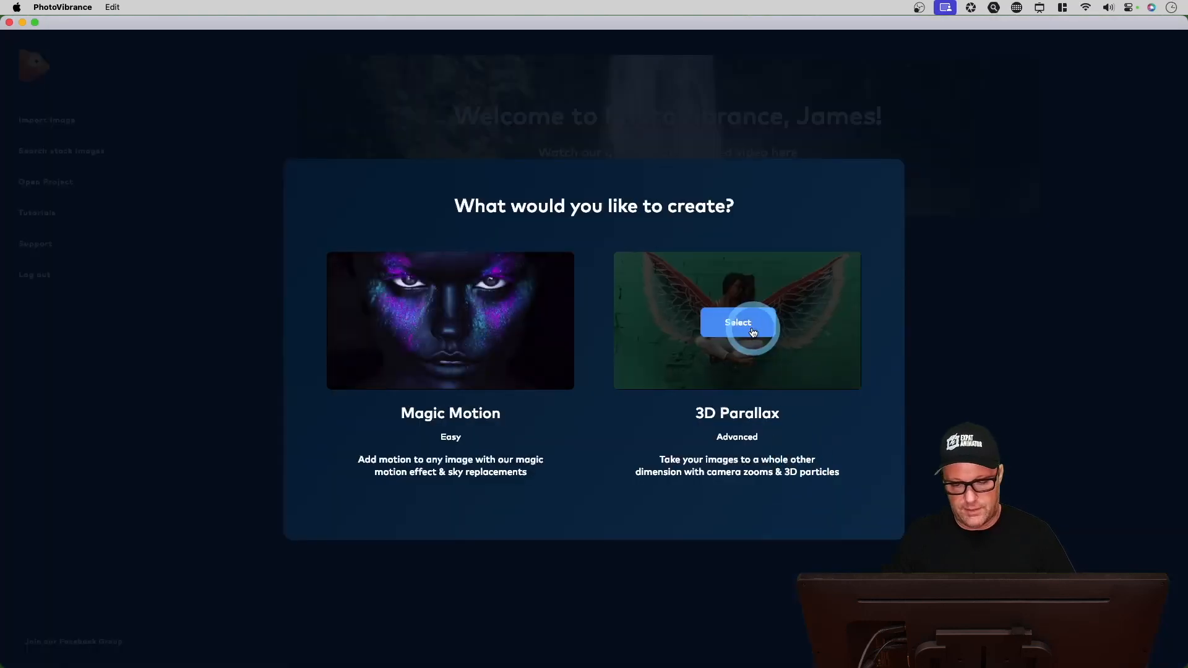
mouse_move(697, 368)
mouse_move(510, 370)
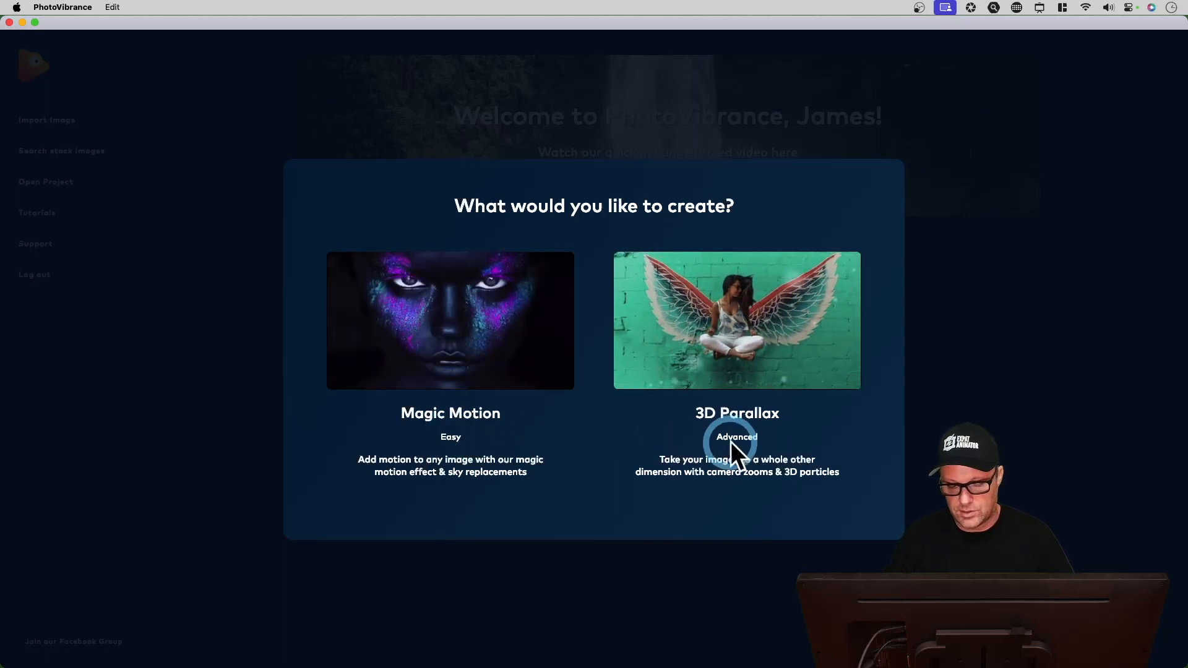
left_click(445, 321)
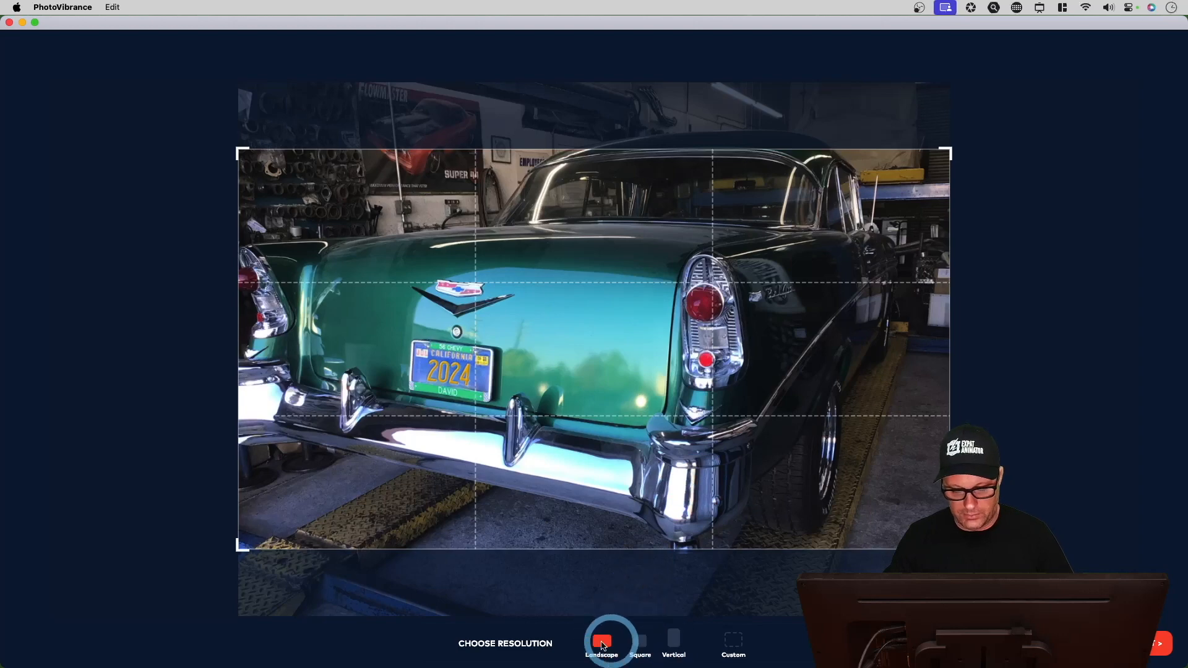
Crop the photo to a square resolution aligned with its left edge, shrink the frame slightly, and continue to the editor.
left_click(641, 648)
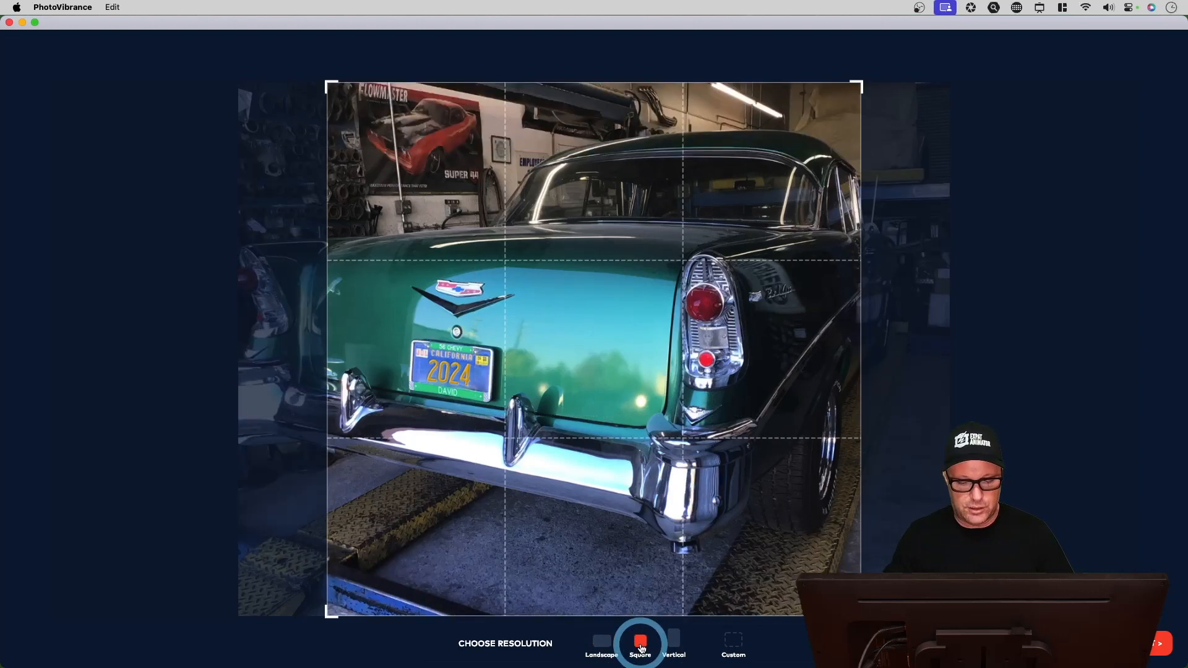
left_click_drag(654, 527, 562, 525)
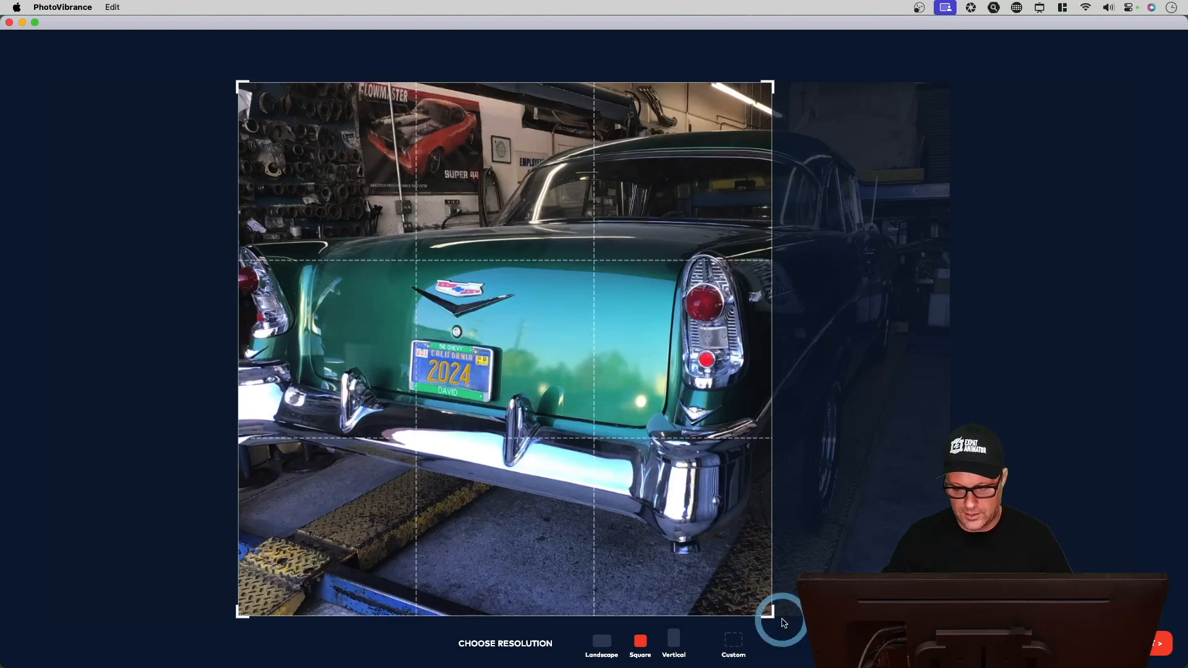
mouse_move(767, 612)
left_mouse_down()
mouse_move(653, 495)
mouse_move(764, 609)
left_mouse_up()
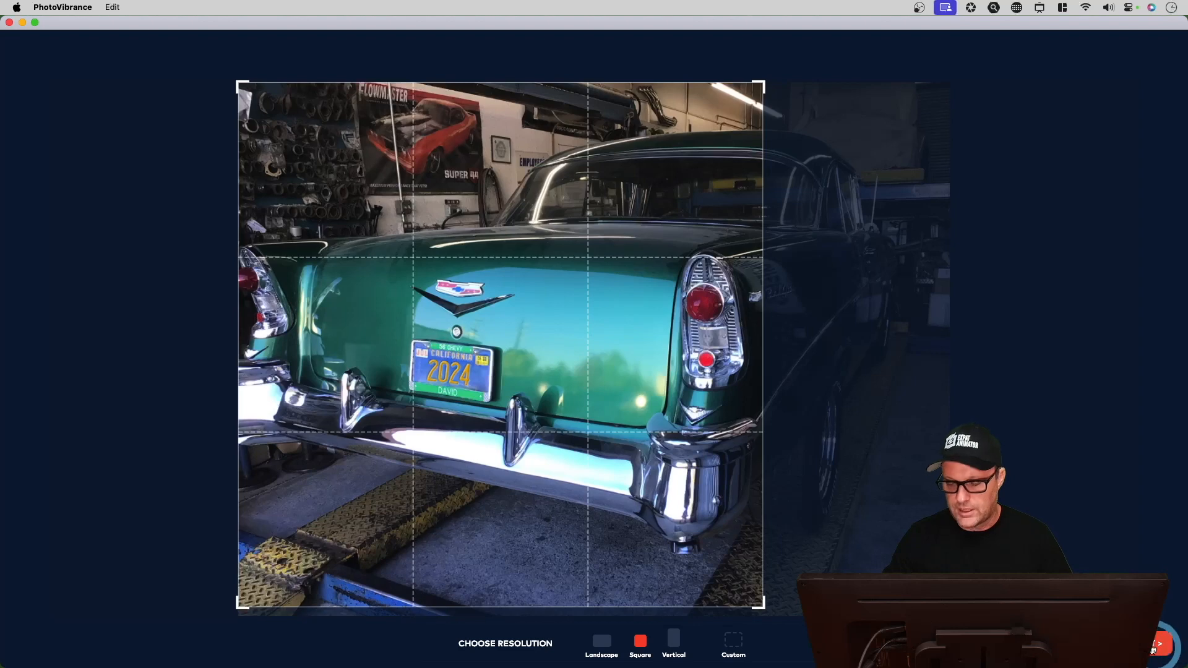
left_click(1154, 647)
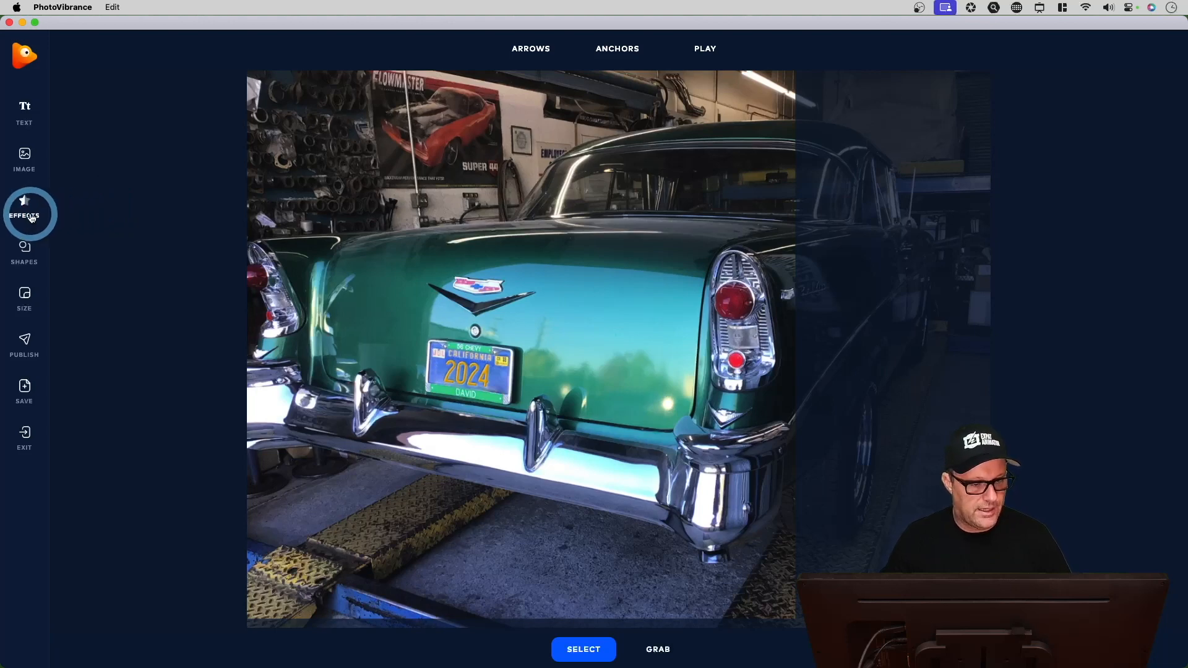
Add a rectangle shape, tilt it counterclockwise, and place it over the photo's upper-left corner.
left_click(26, 250)
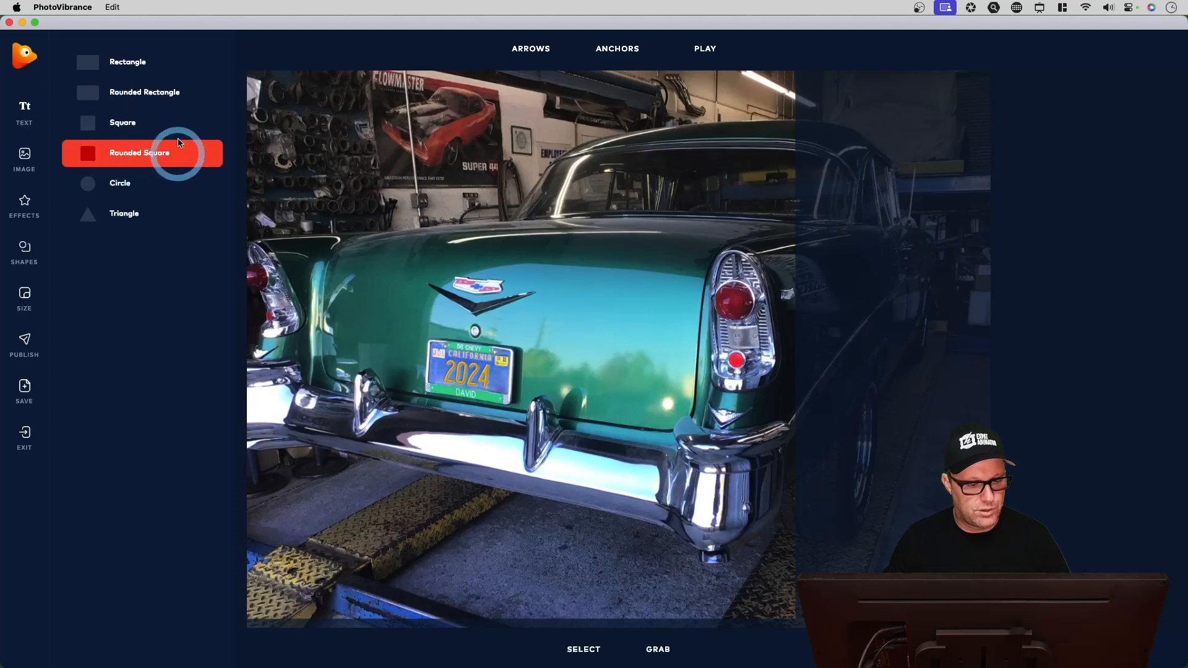
left_click(92, 70)
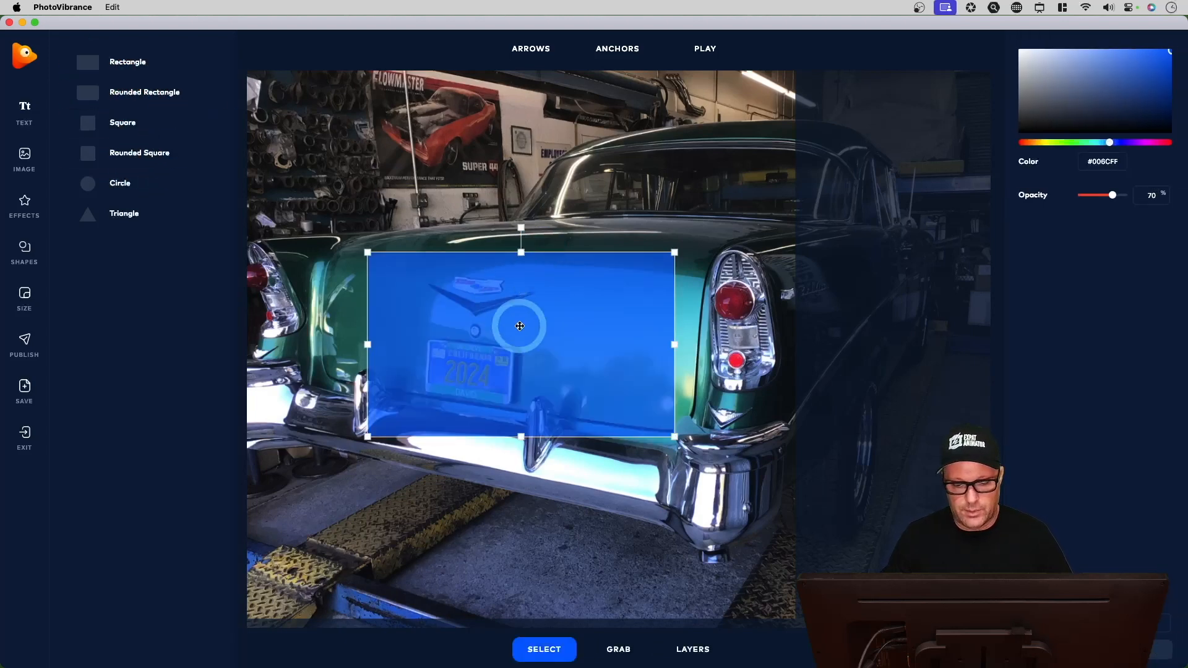
left_click_drag(520, 326, 416, 146)
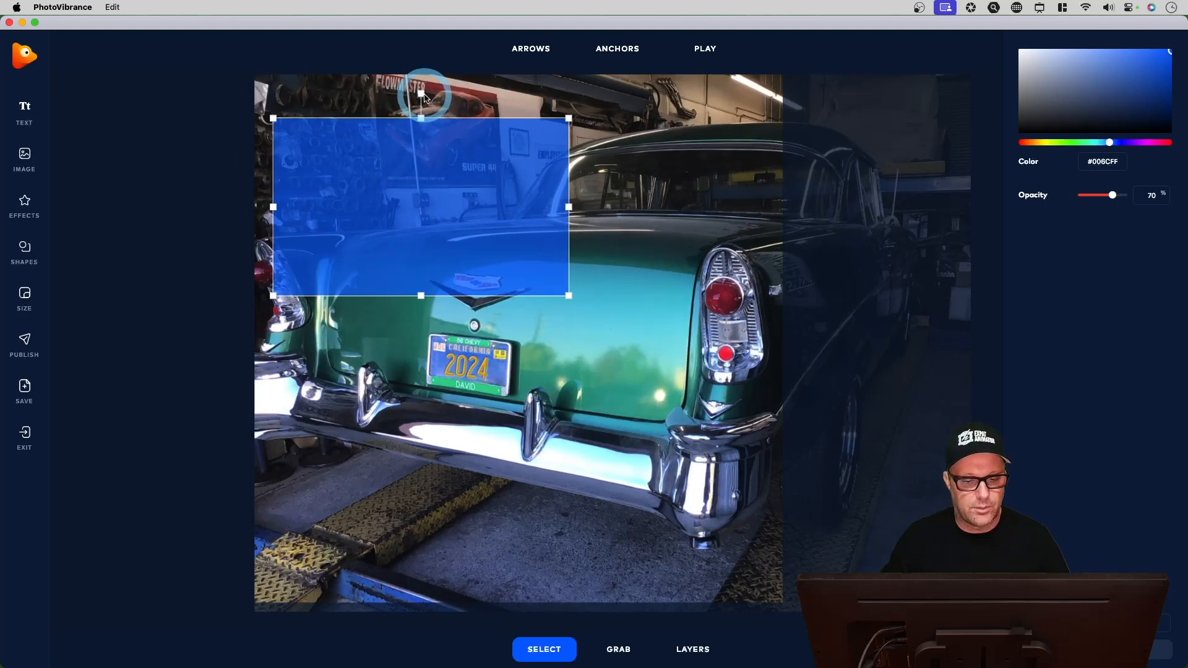
left_click_drag(419, 93, 370, 94)
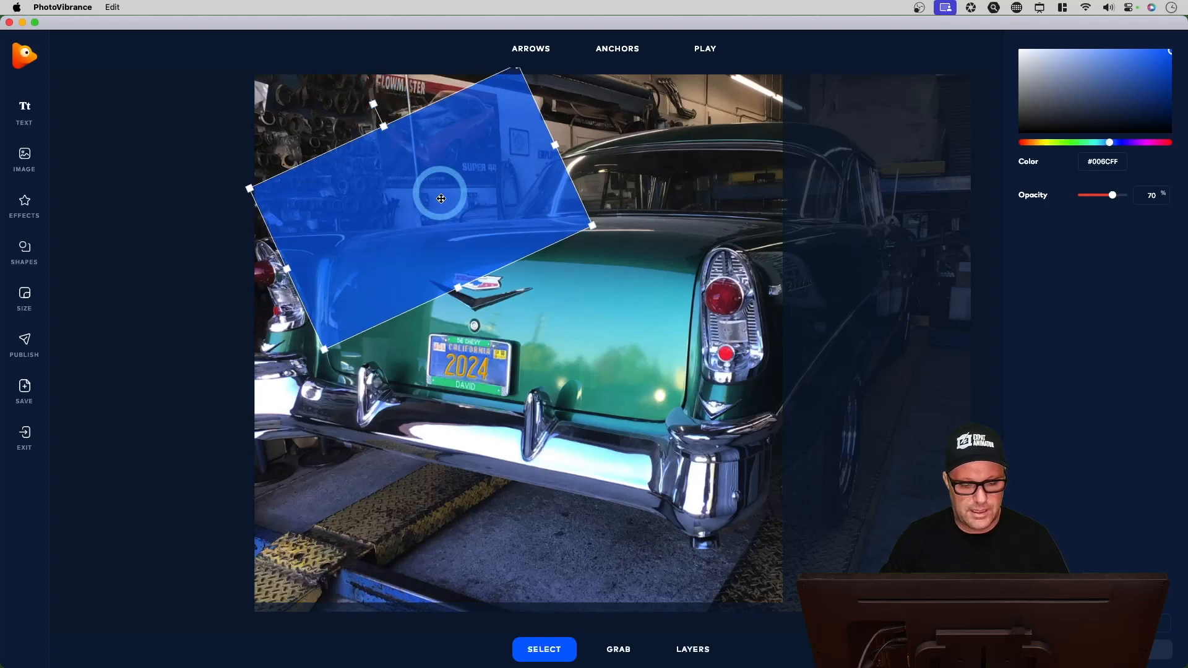
left_click_drag(432, 221, 348, 150)
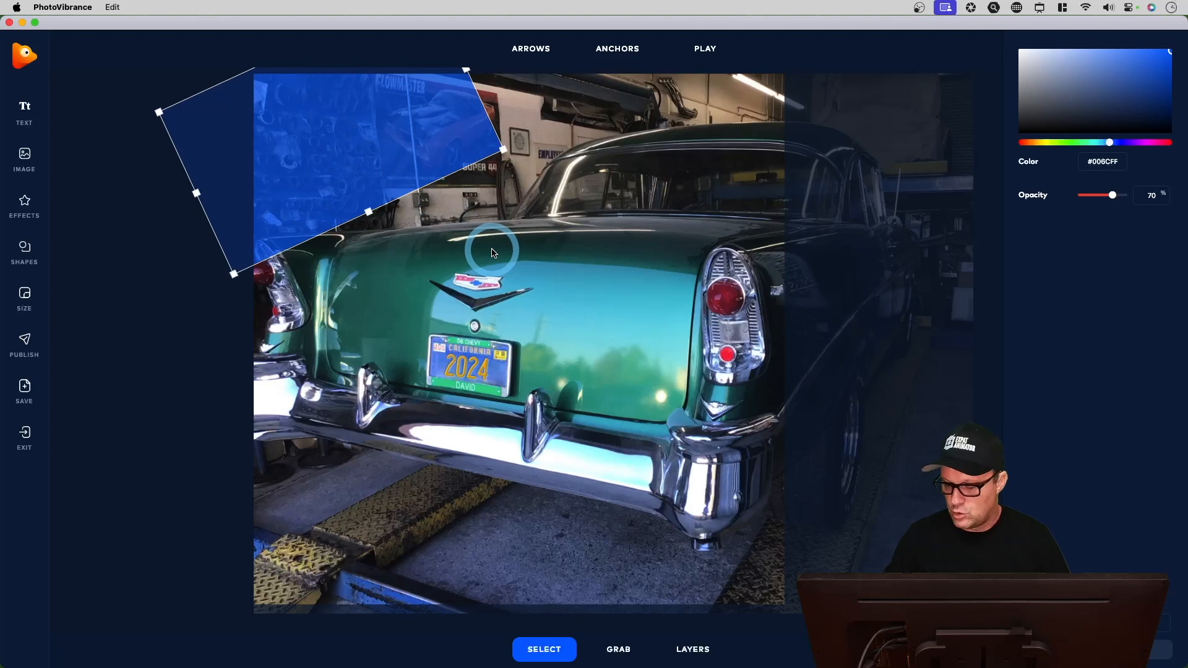
Widen the tilted rectangle across the photo's upper-left corner and recolour it to #FF00B0 with about 51% opacity.
scroll(493, 252, "down", 5)
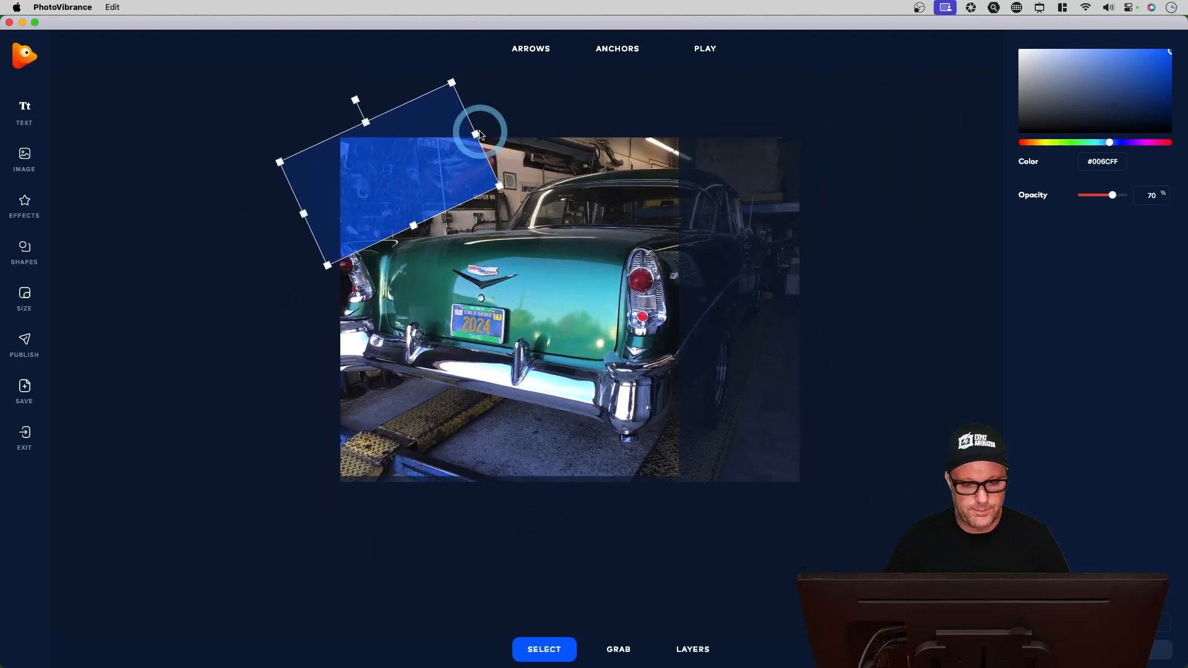
left_click_drag(476, 134, 593, 92)
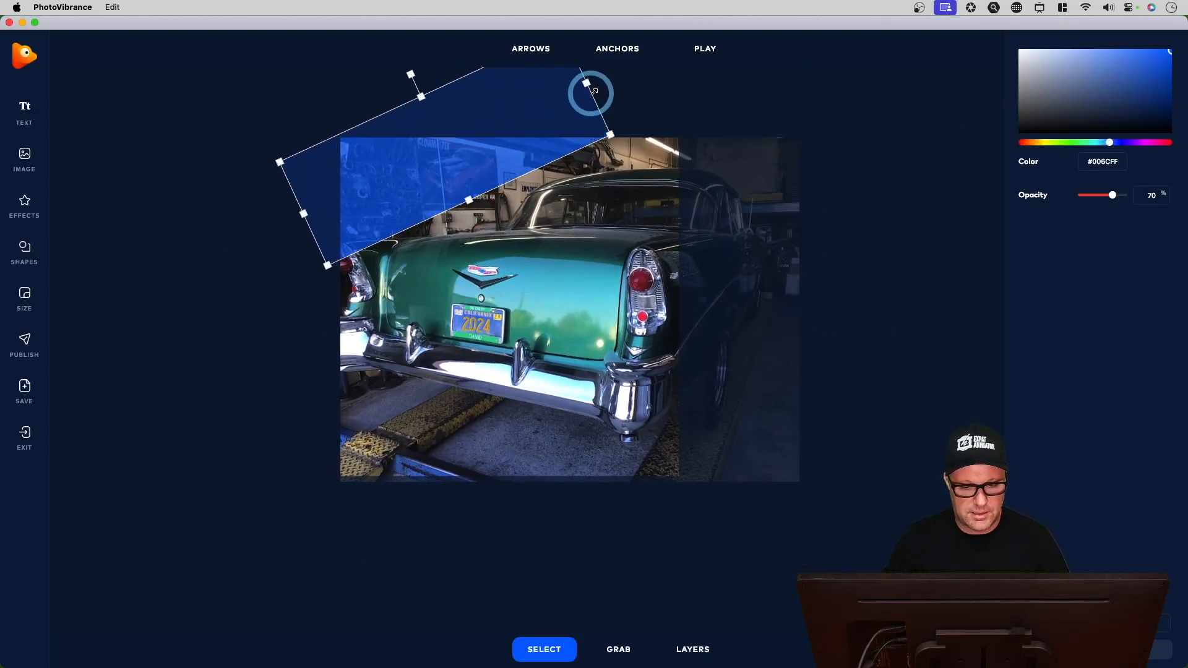
left_click_drag(454, 146, 413, 146)
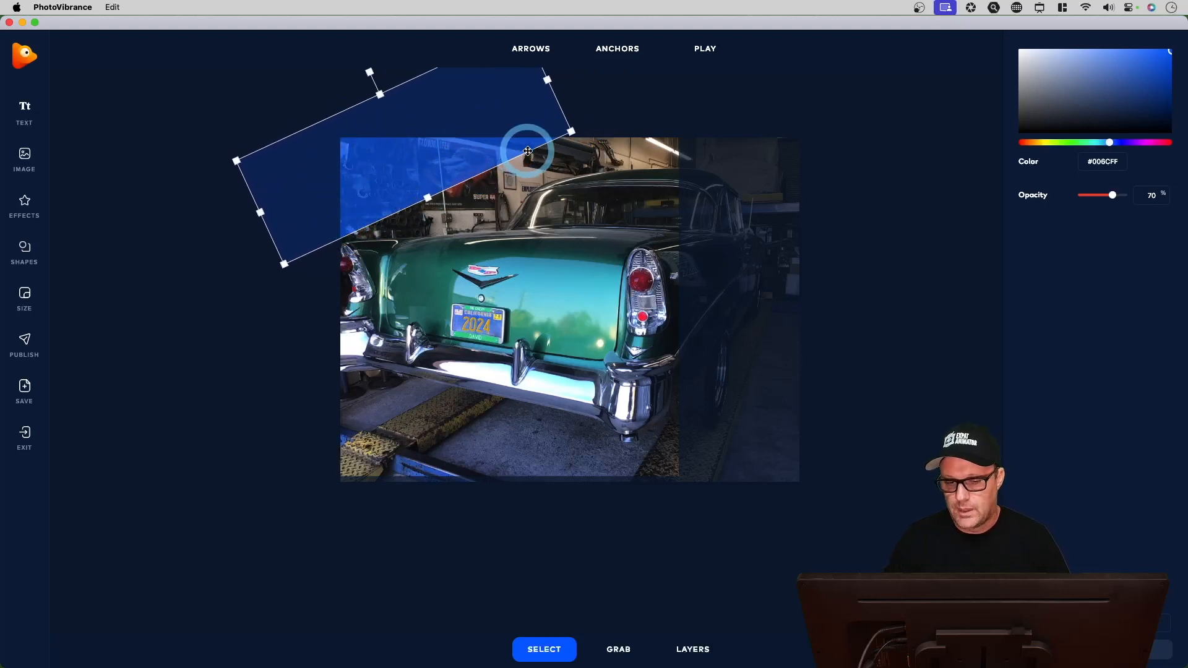
left_click_drag(1134, 138, 1153, 143)
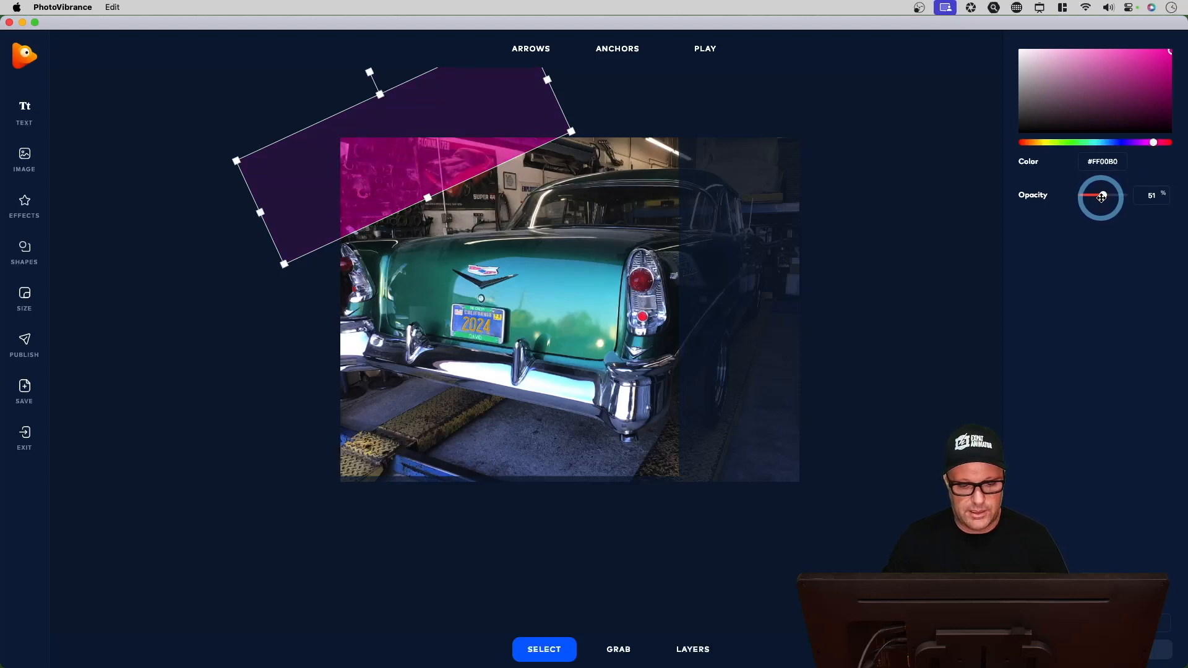
left_click(835, 203)
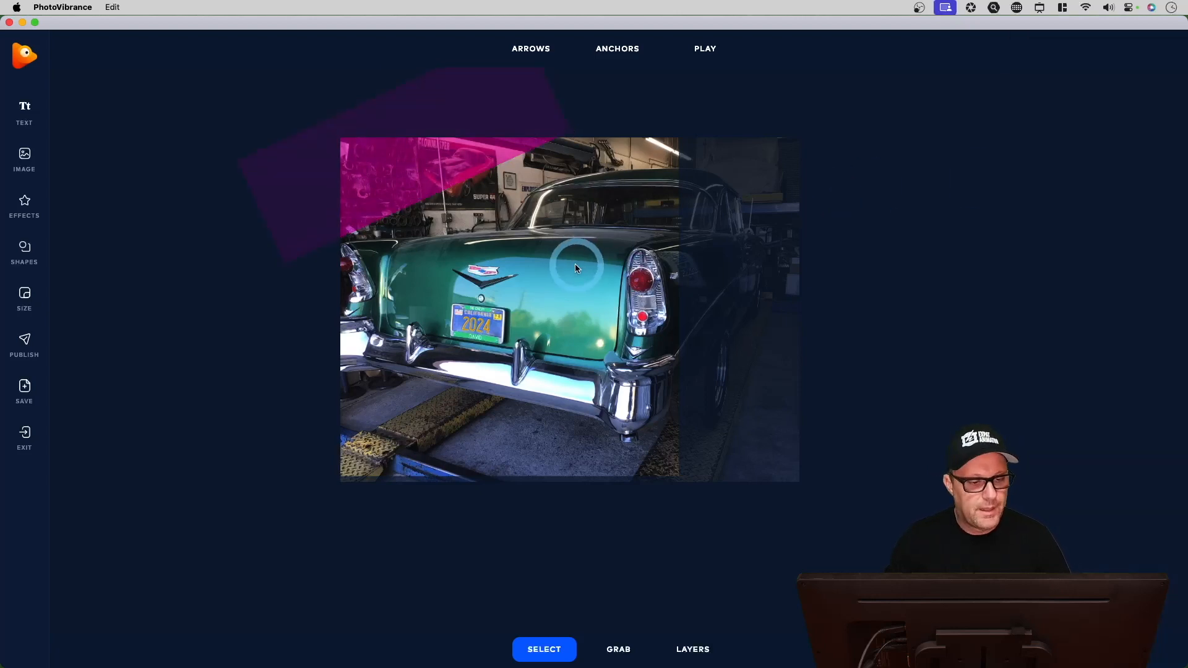
Add a second rectangle along the bottom of the photo and widen it to span the square crop.
left_click(24, 253)
left_click(115, 62)
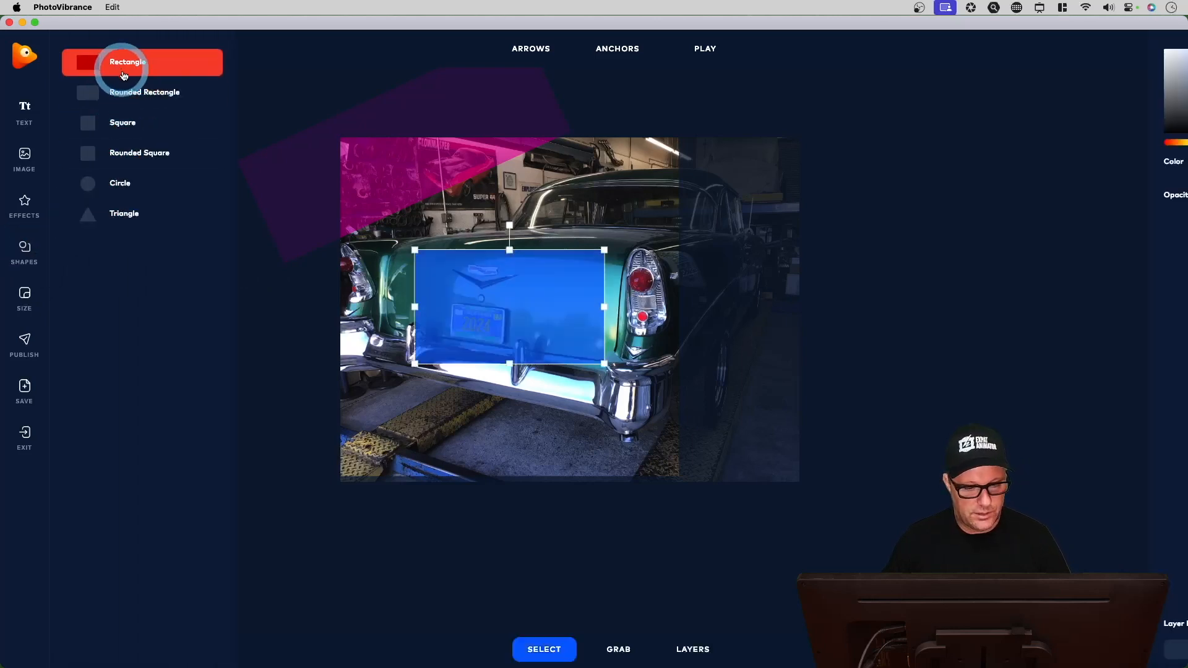
left_click_drag(484, 321, 402, 464)
left_click_drag(520, 450, 693, 455)
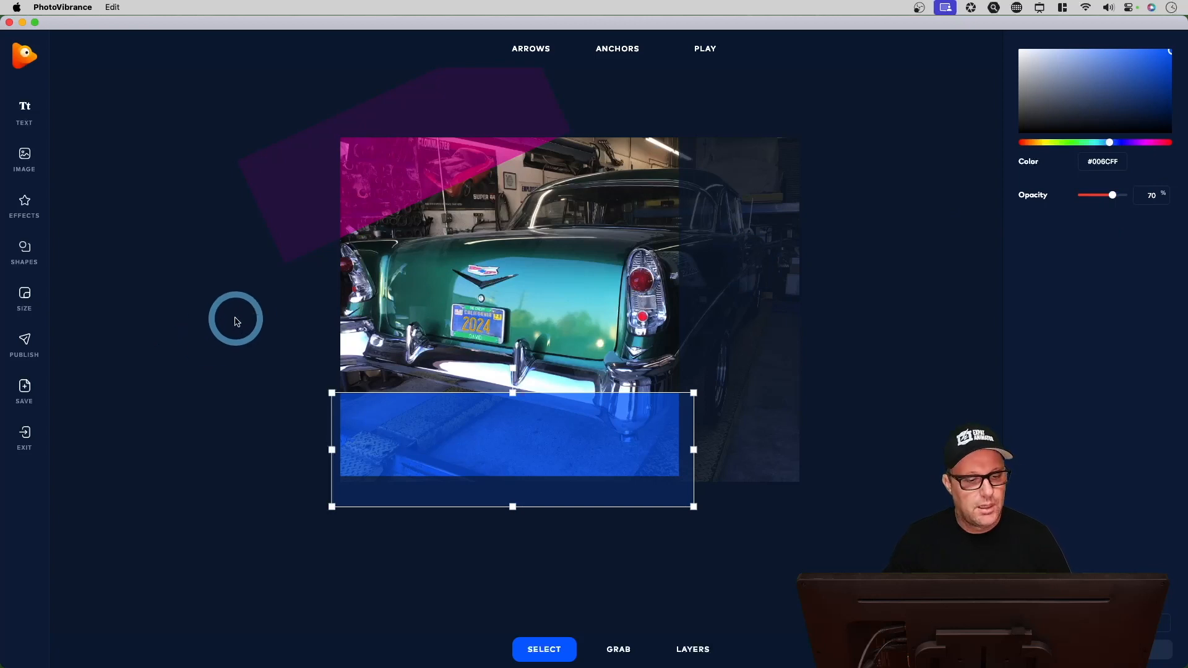
Add a text layer over the blue rectangle reading "Happy New Year".
left_click(28, 110)
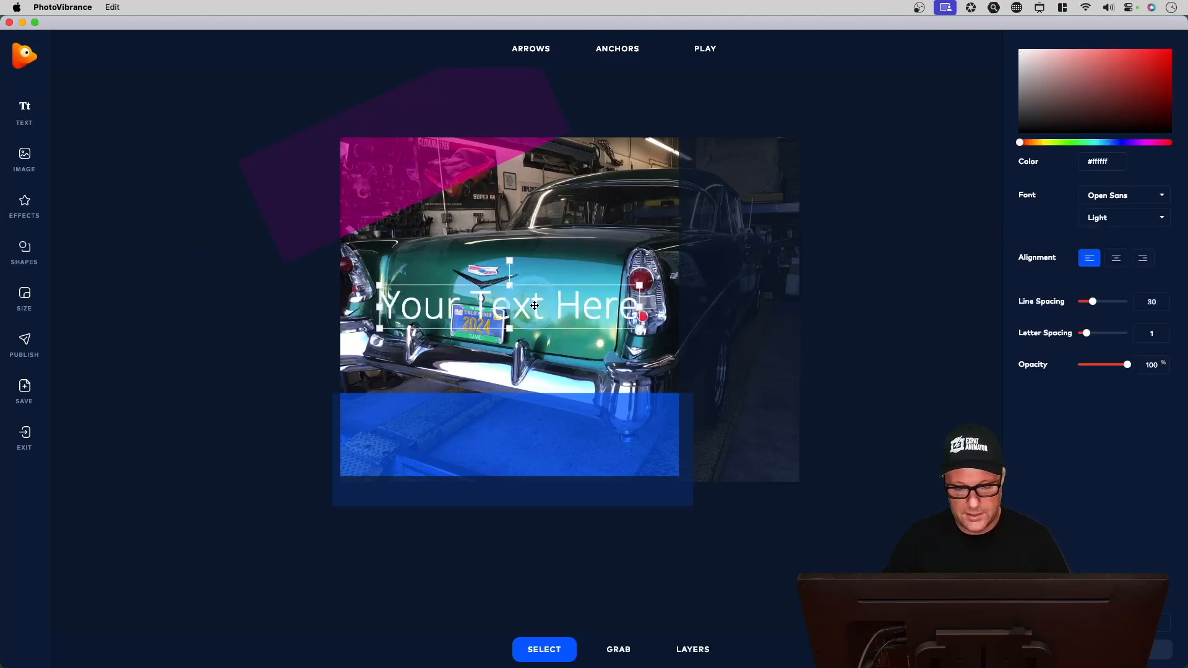
left_click_drag(514, 308, 522, 423)
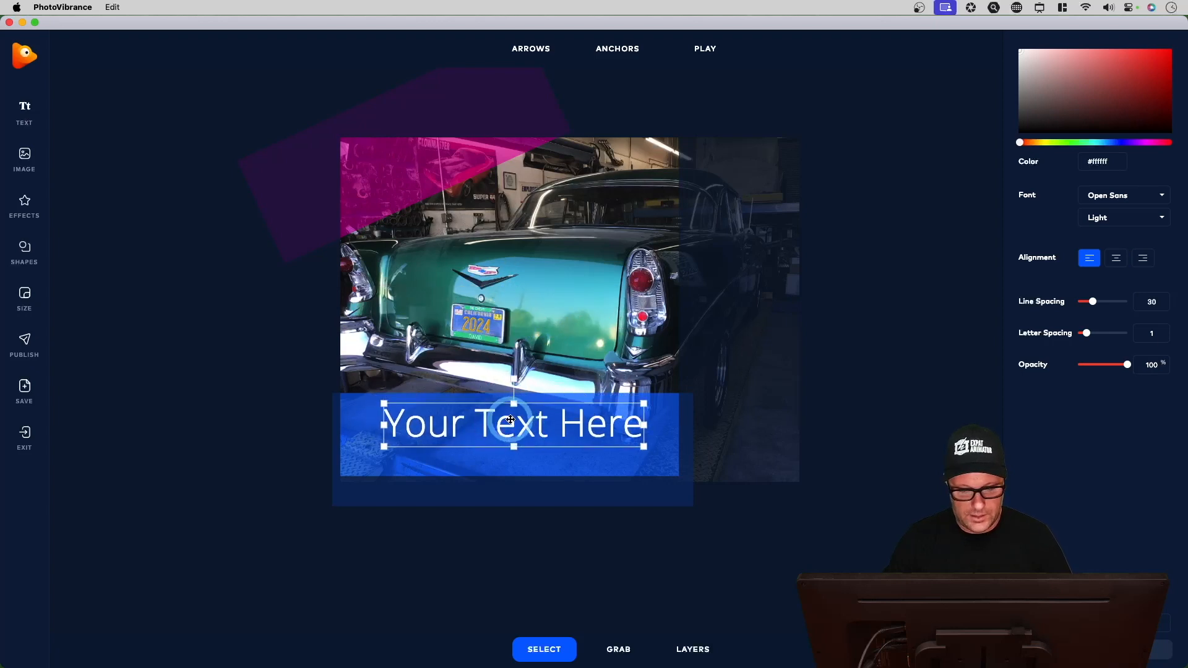
double_click(510, 420)
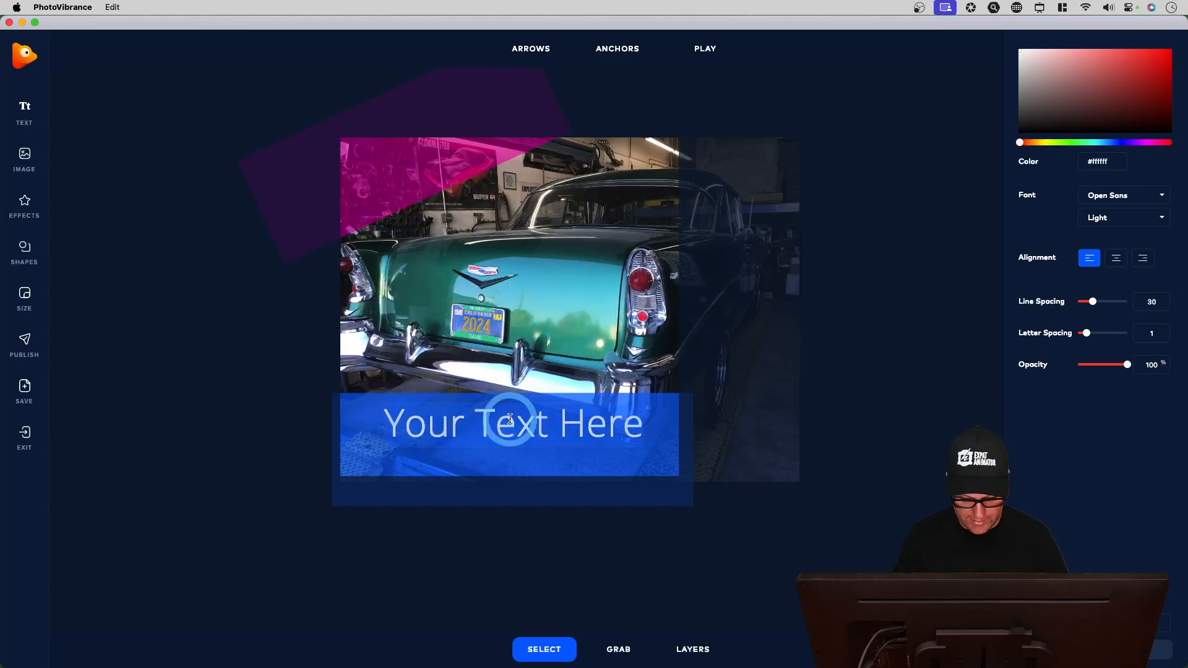
type("Happy New")
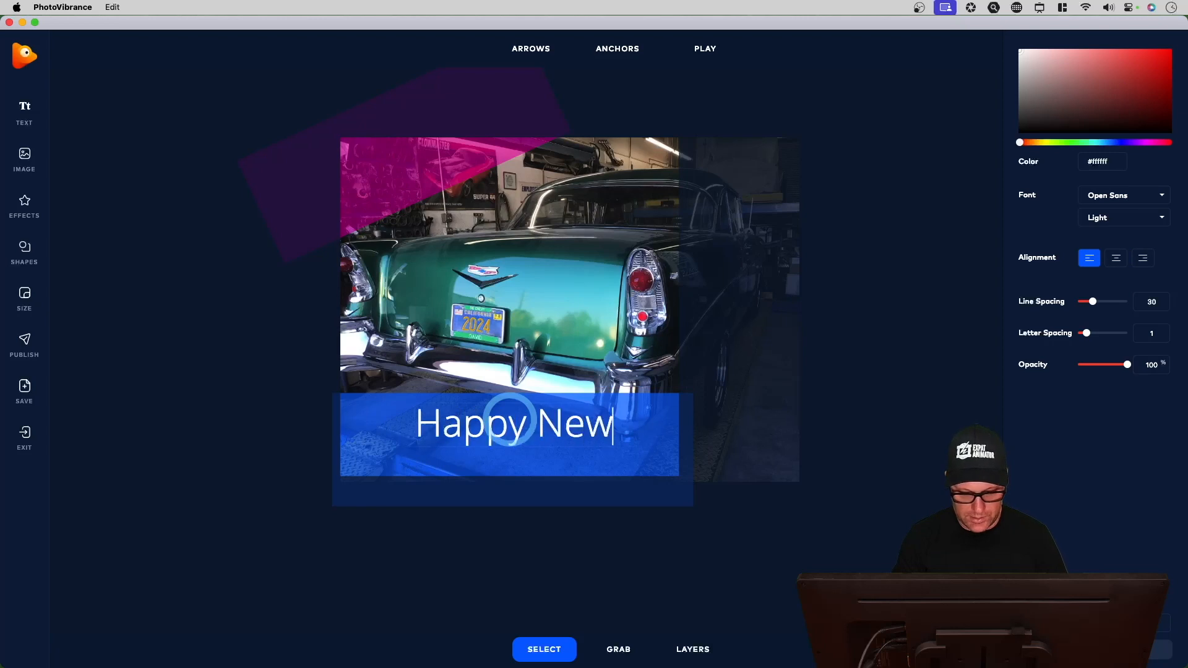
type(" Year")
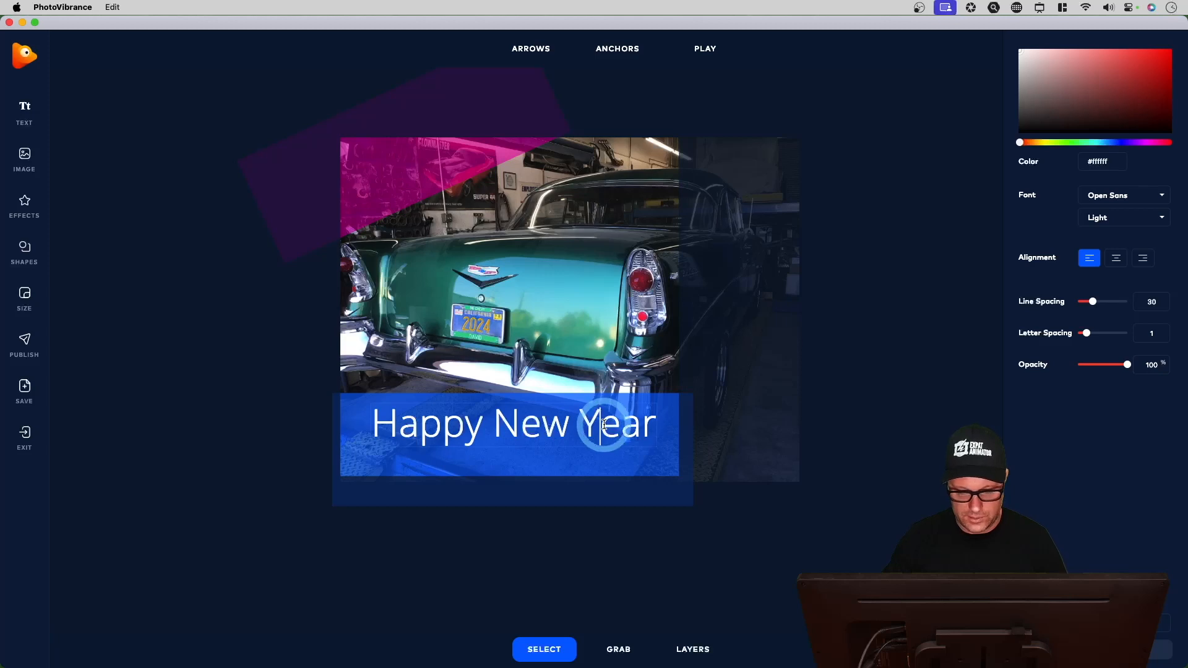
Change the Happy New Year text to the Bebas Neue font and enlarge it slightly within the blue band.
key("super+a")
left_click(1146, 209)
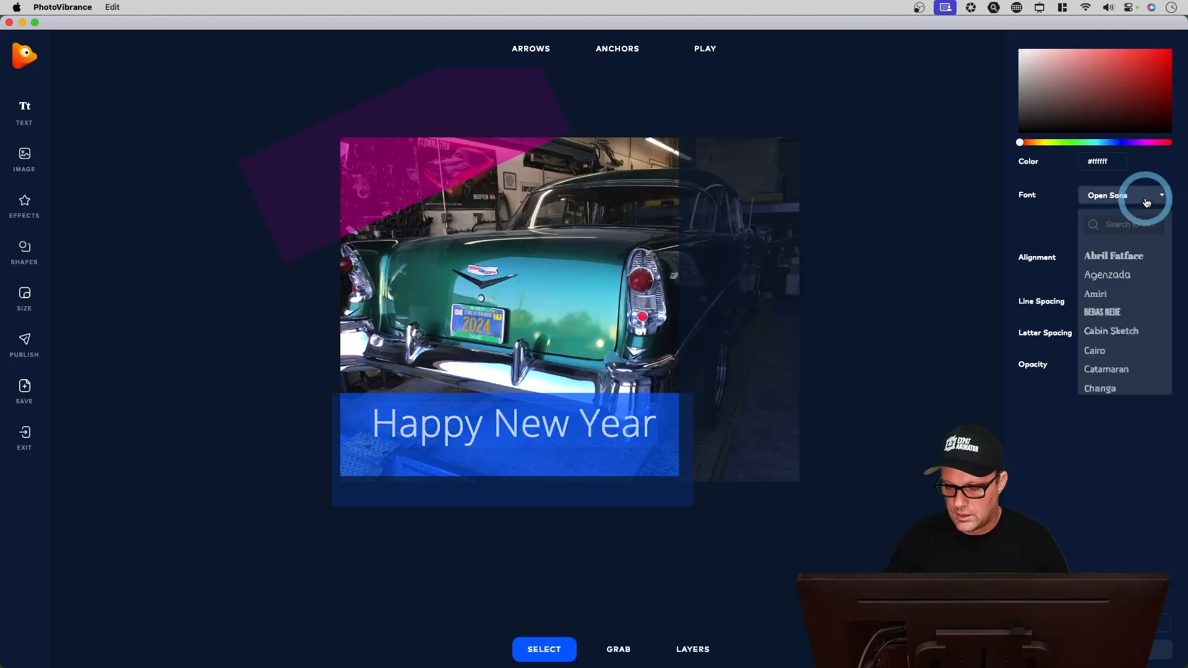
left_click(1107, 312)
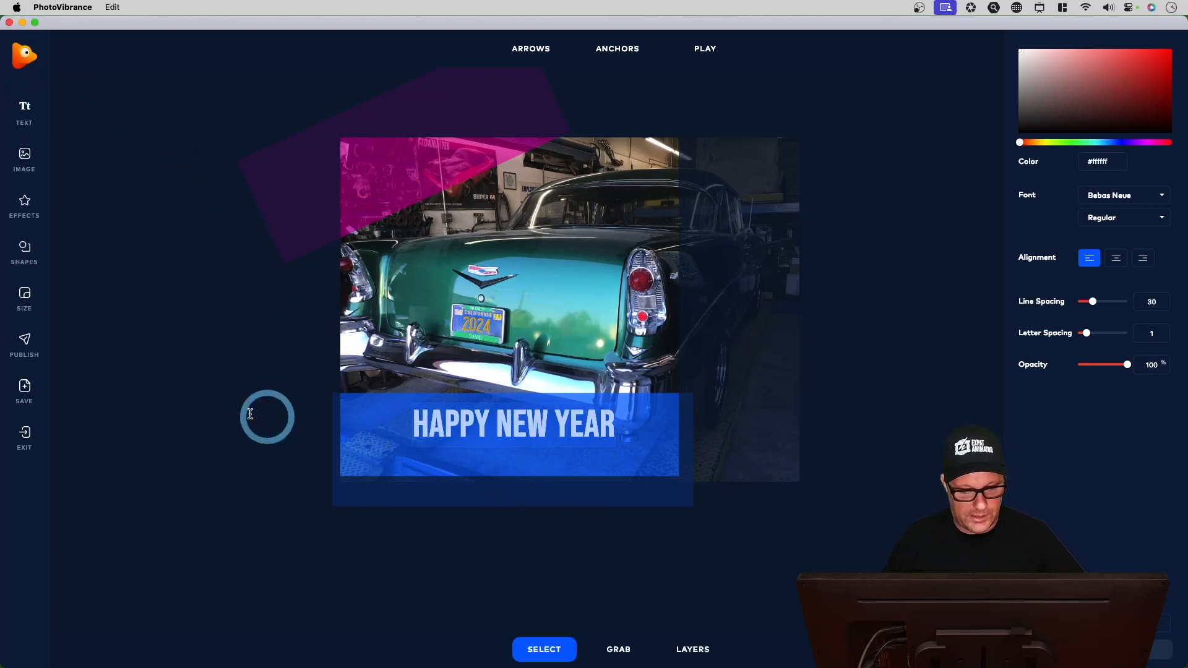
left_click(461, 434)
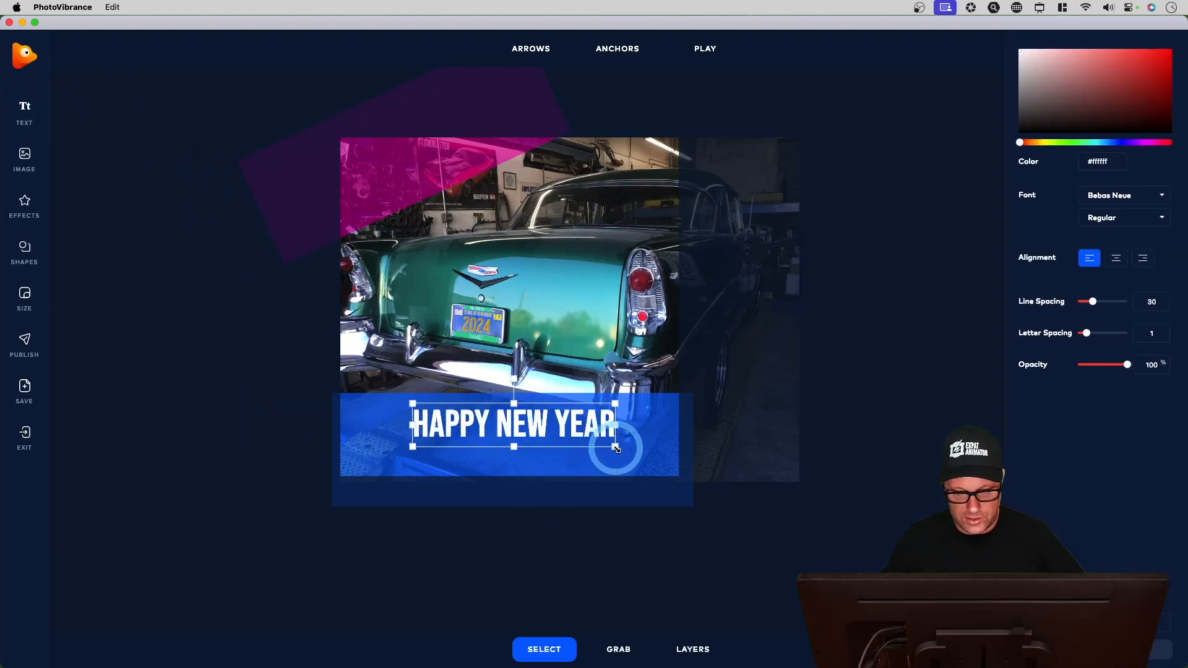
left_click_drag(616, 447, 571, 431)
left_click(171, 230)
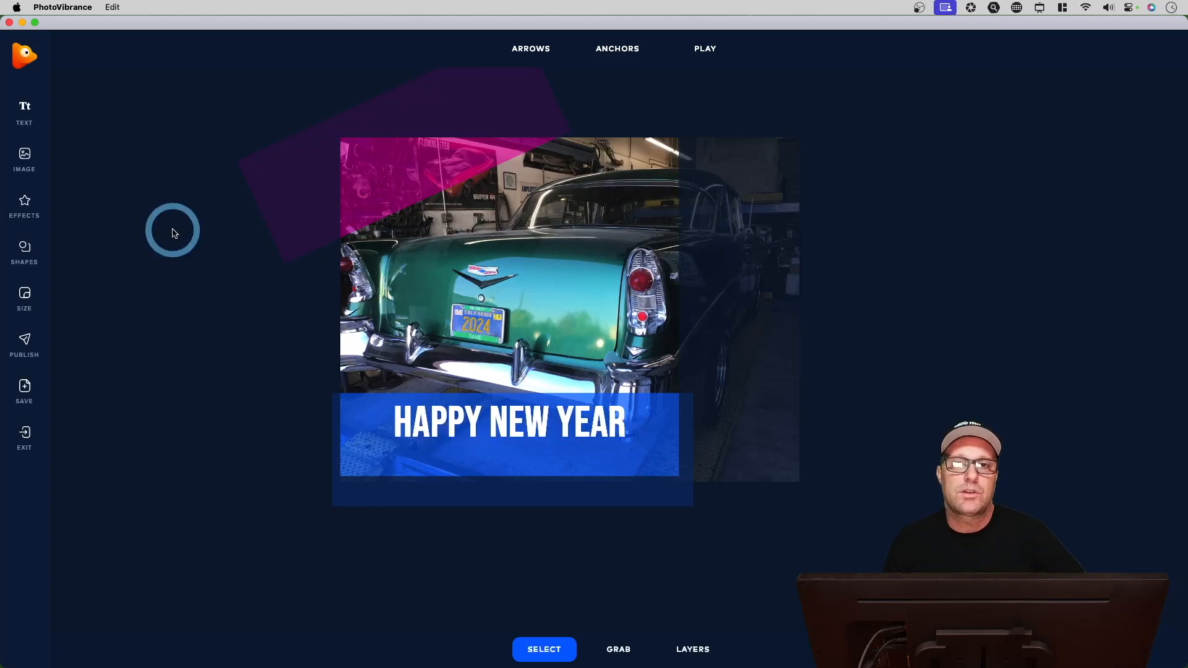
Insert the logo image All_Muffler_Logo_LG.png from the Desktop.
left_click(26, 159)
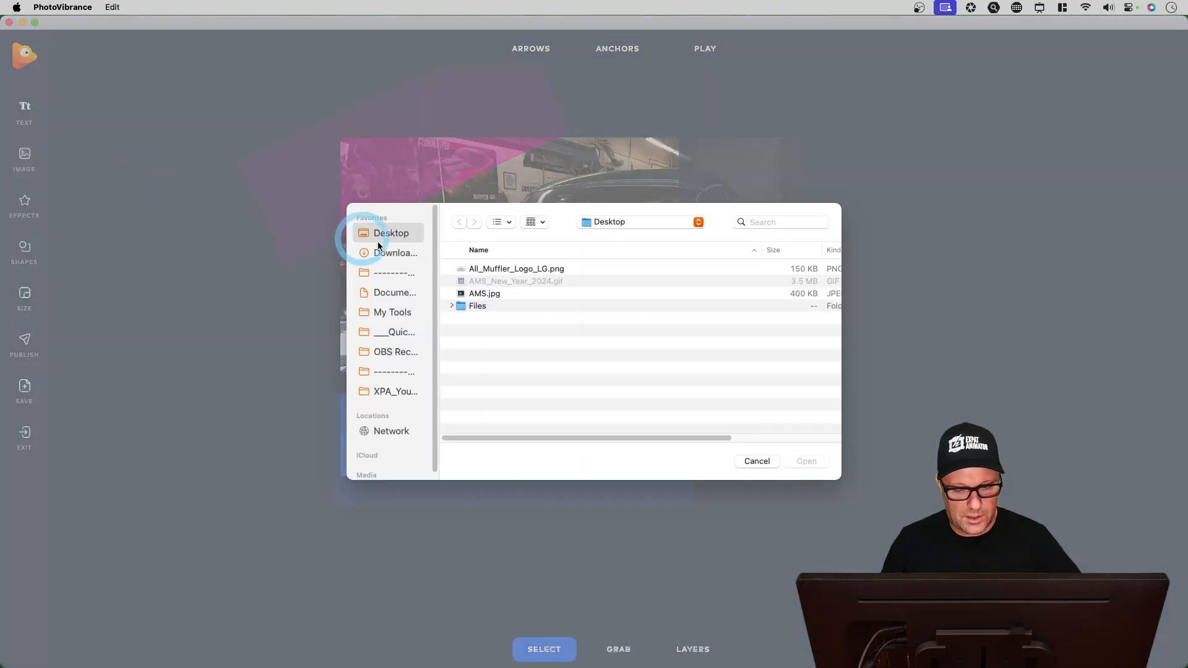
left_click(529, 270)
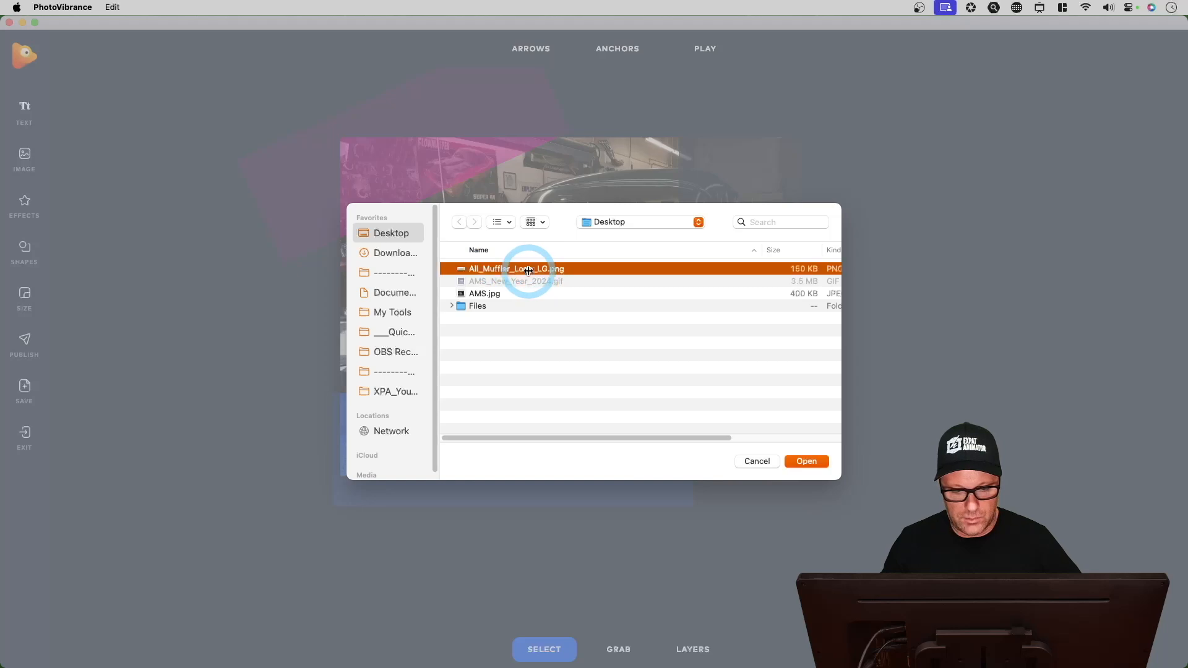
left_click(798, 463)
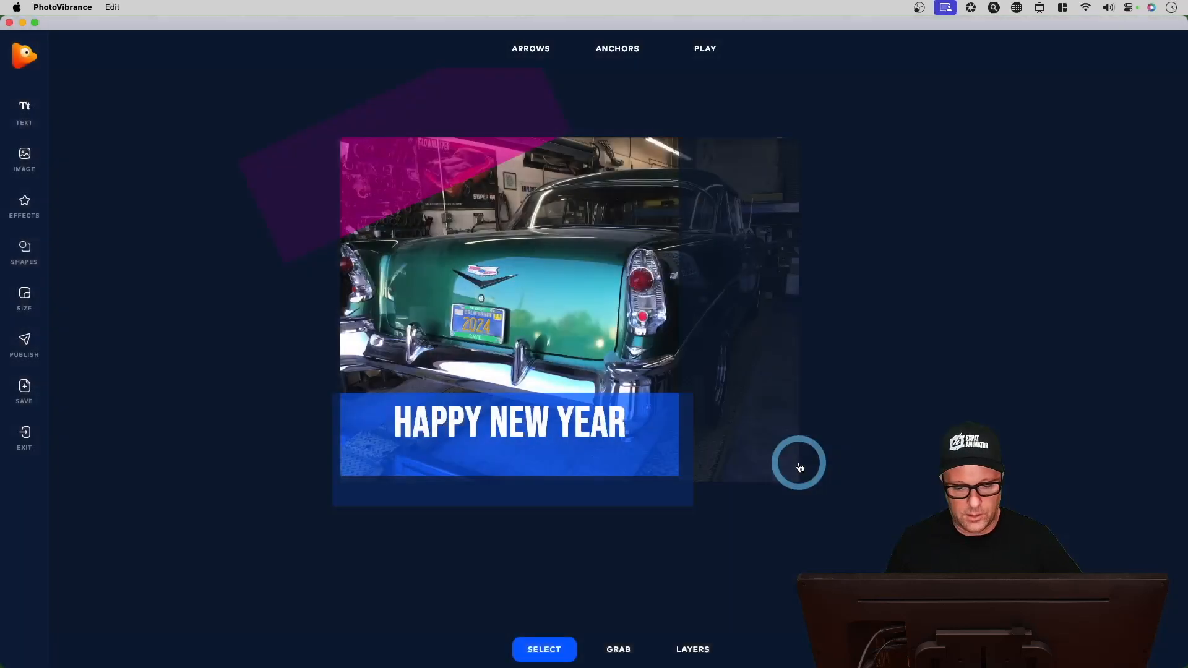
Place the All Muffler logo over the pink band in the photo's corner and rotate it to match the band's slant.
left_click_drag(678, 363, 419, 168)
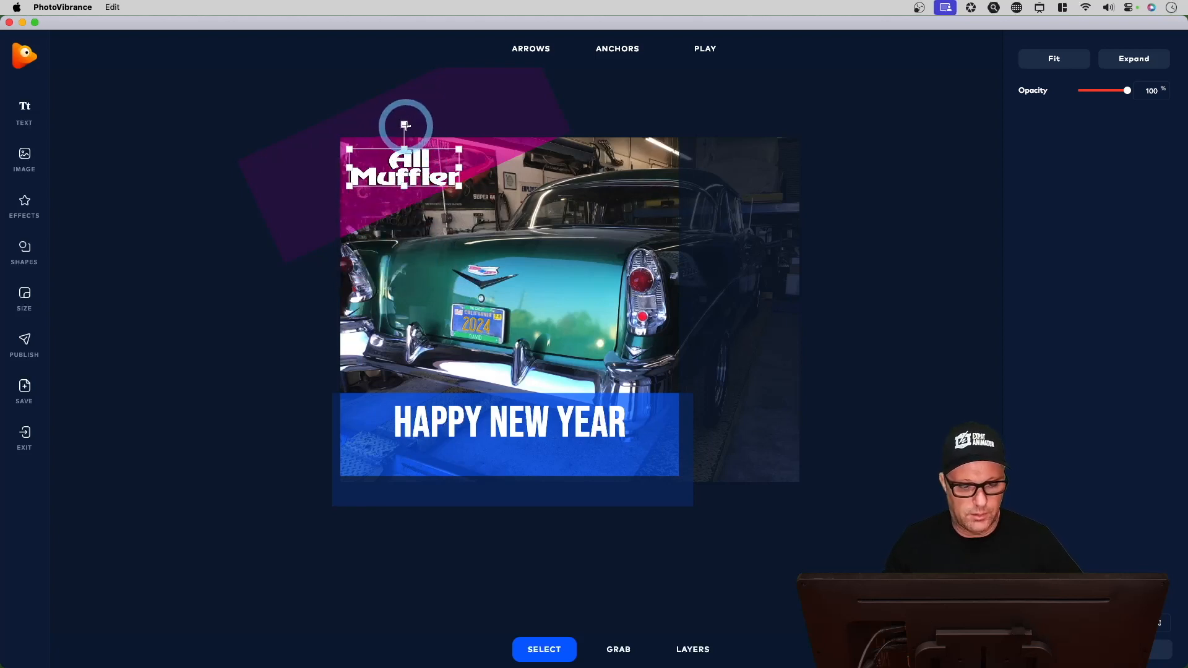
left_click_drag(405, 126, 408, 167)
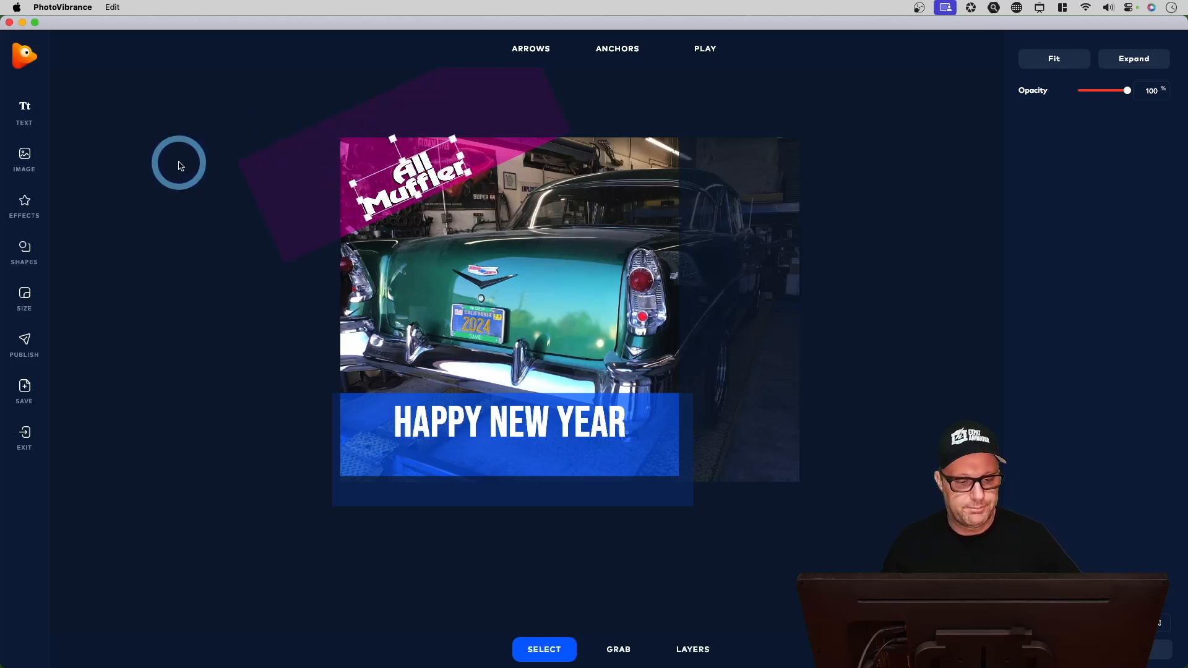
left_click(180, 165)
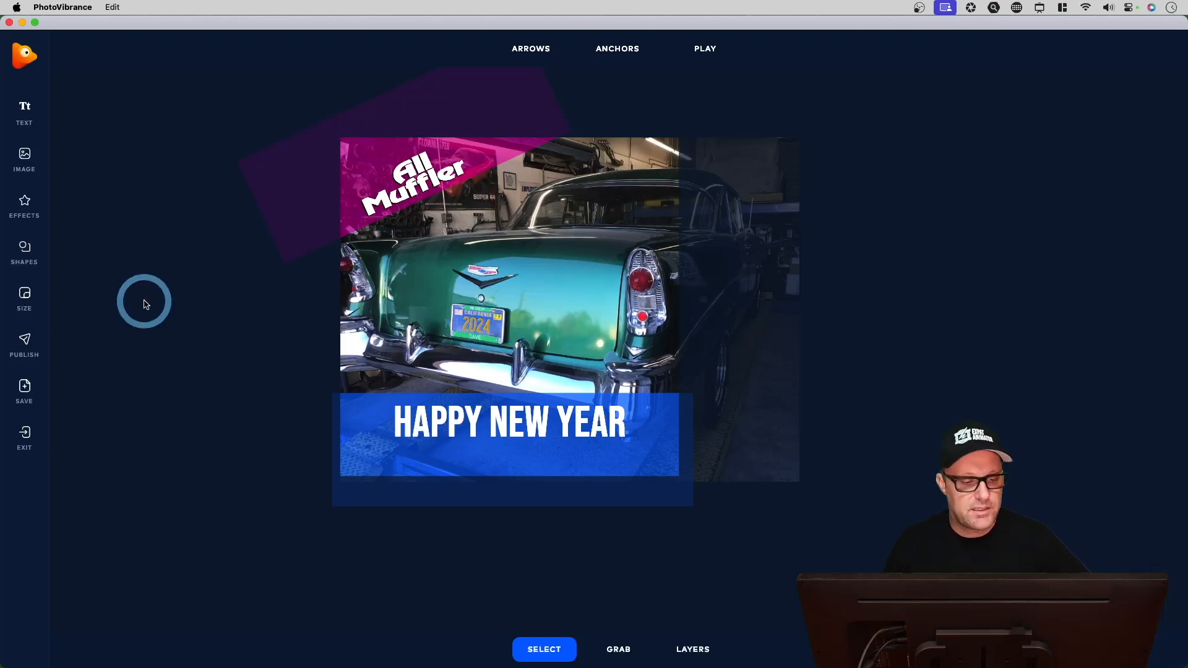
Add a cascading fireworks overlay from the Fireworks category and expand it to fill the square crop's full height.
left_click(24, 203)
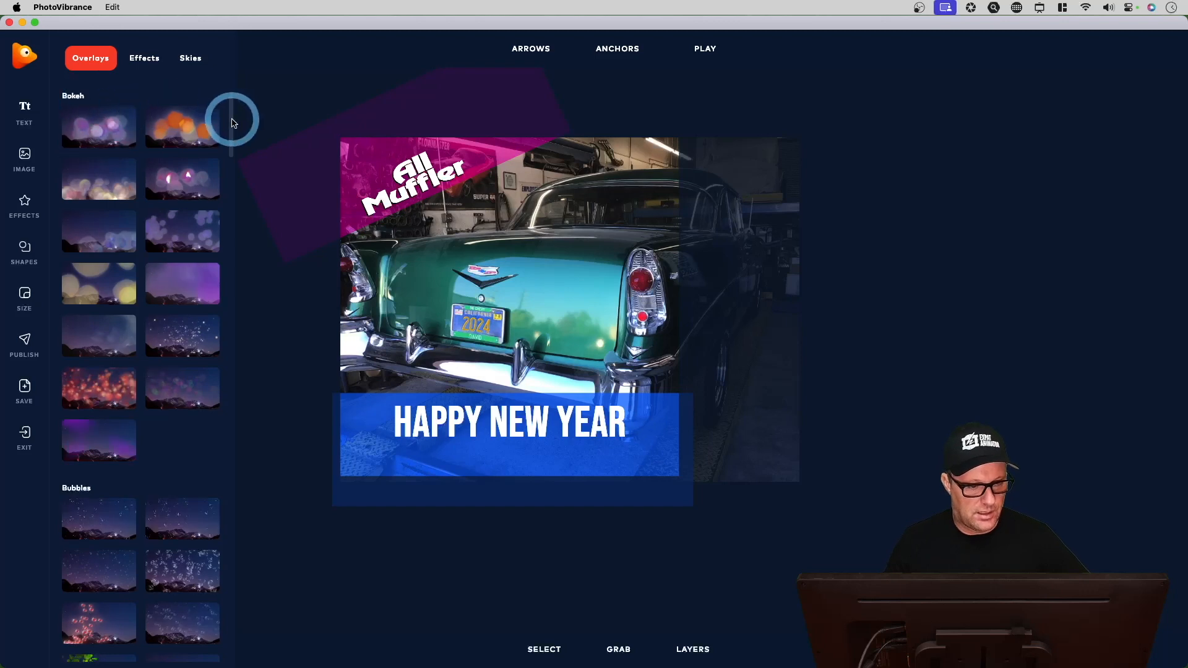
left_click_drag(233, 119, 231, 147)
left_click_drag(233, 165, 247, 280)
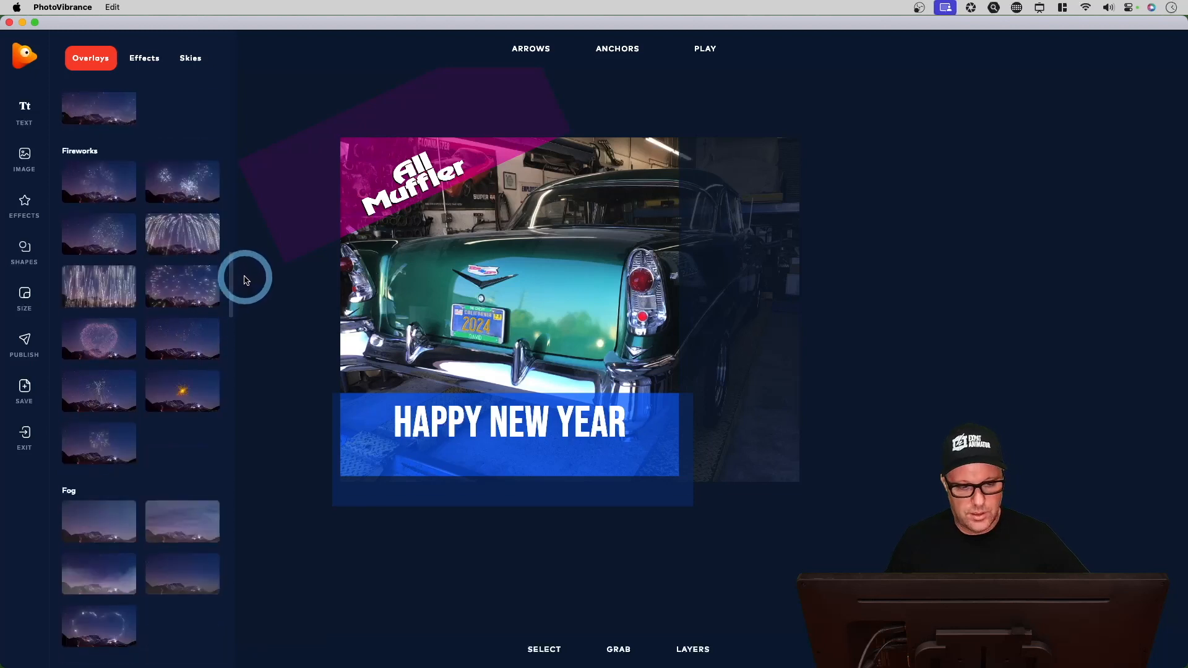
left_click(177, 192)
left_click(475, 250)
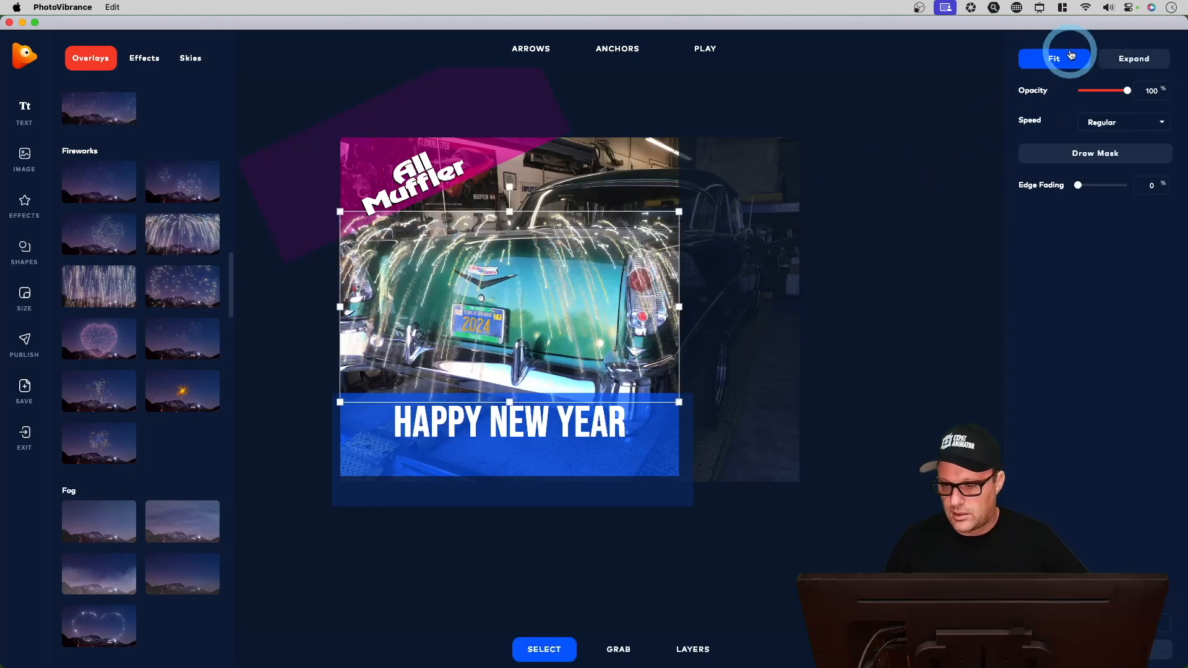
left_click(1124, 62)
left_click(1060, 59)
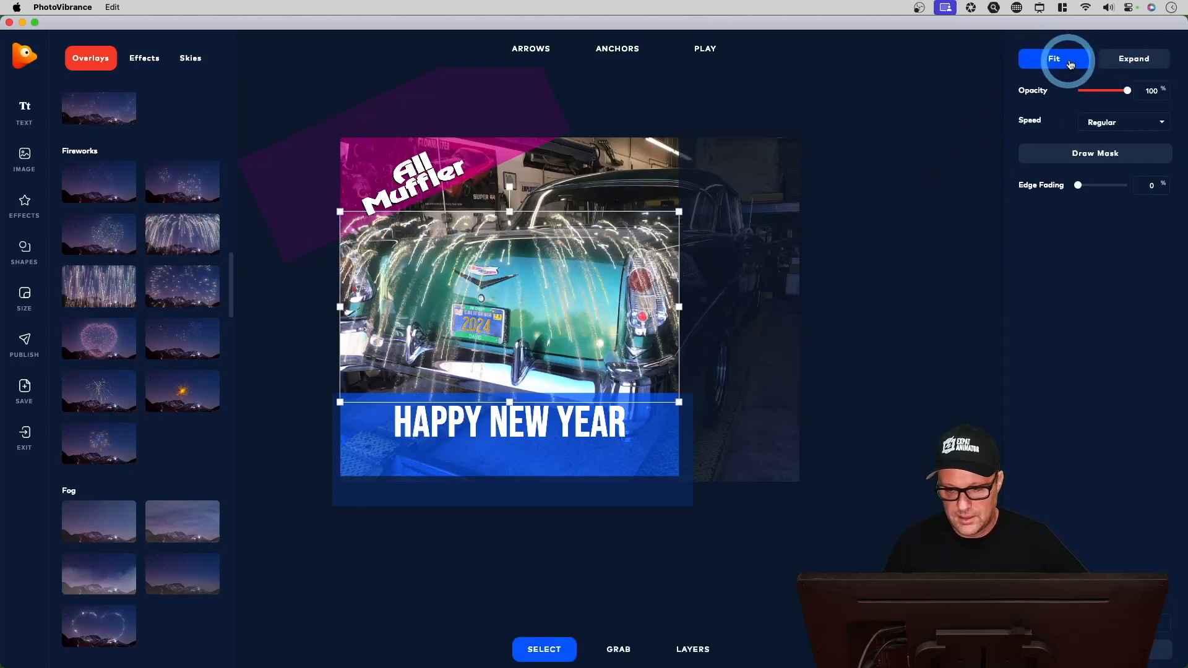
left_click(1128, 62)
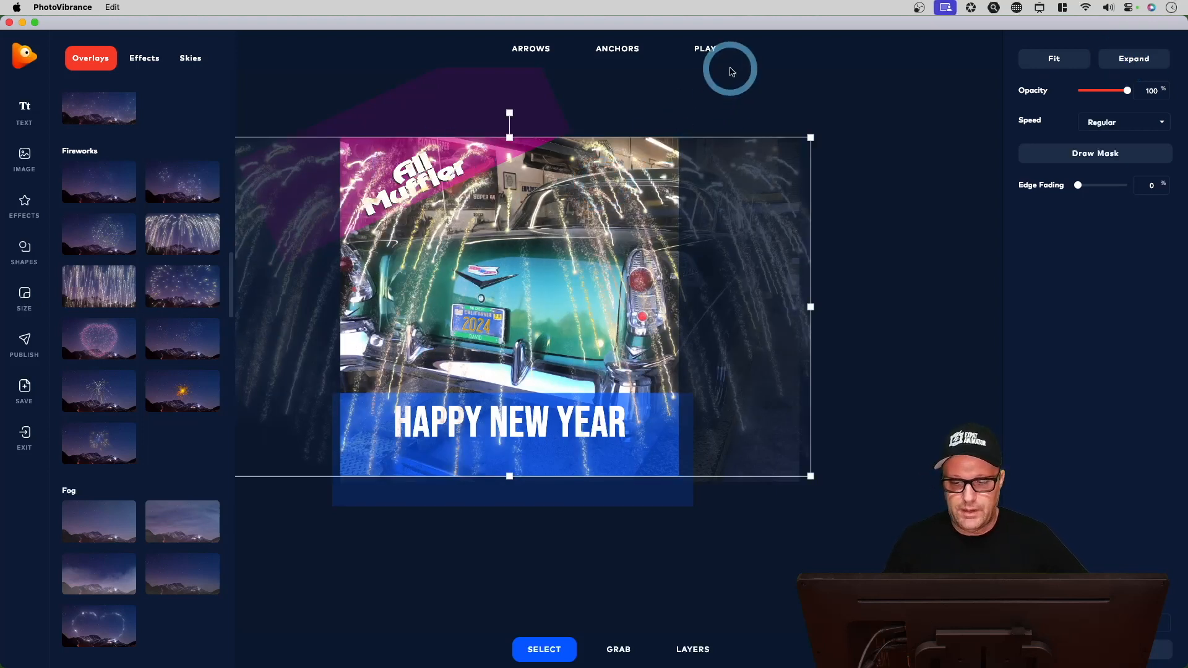
Preview the animation and slow its playback speed slightly.
left_click(710, 53)
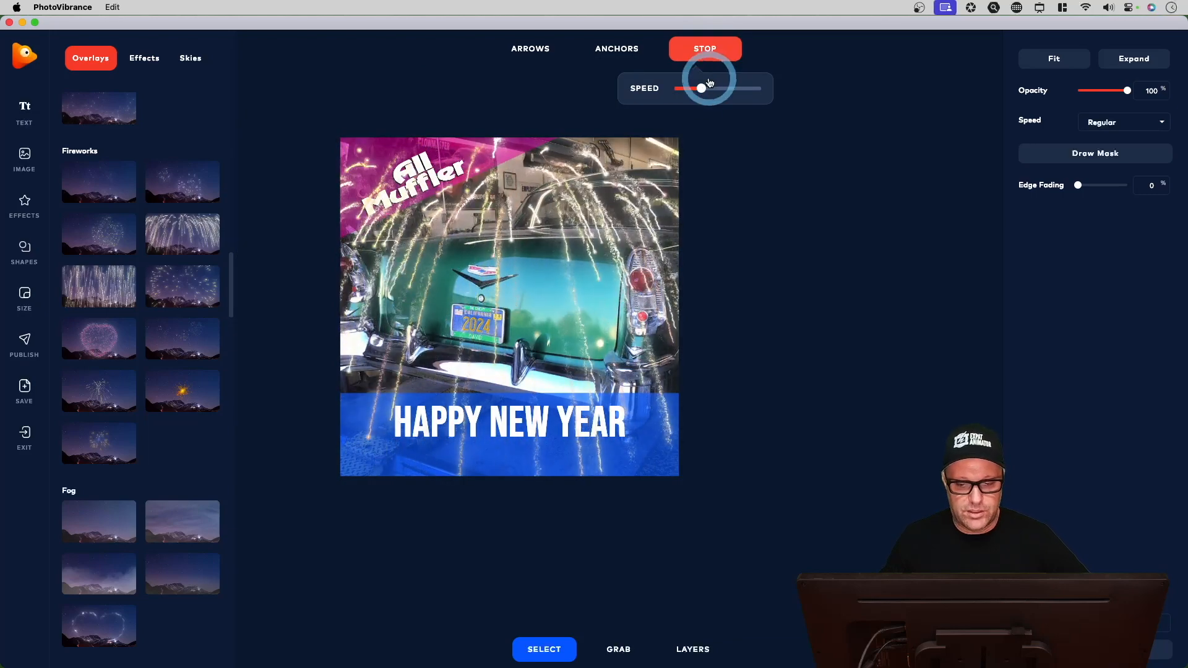
mouse_move(709, 83)
left_mouse_down()
mouse_move(721, 87)
mouse_move(697, 87)
left_mouse_up()
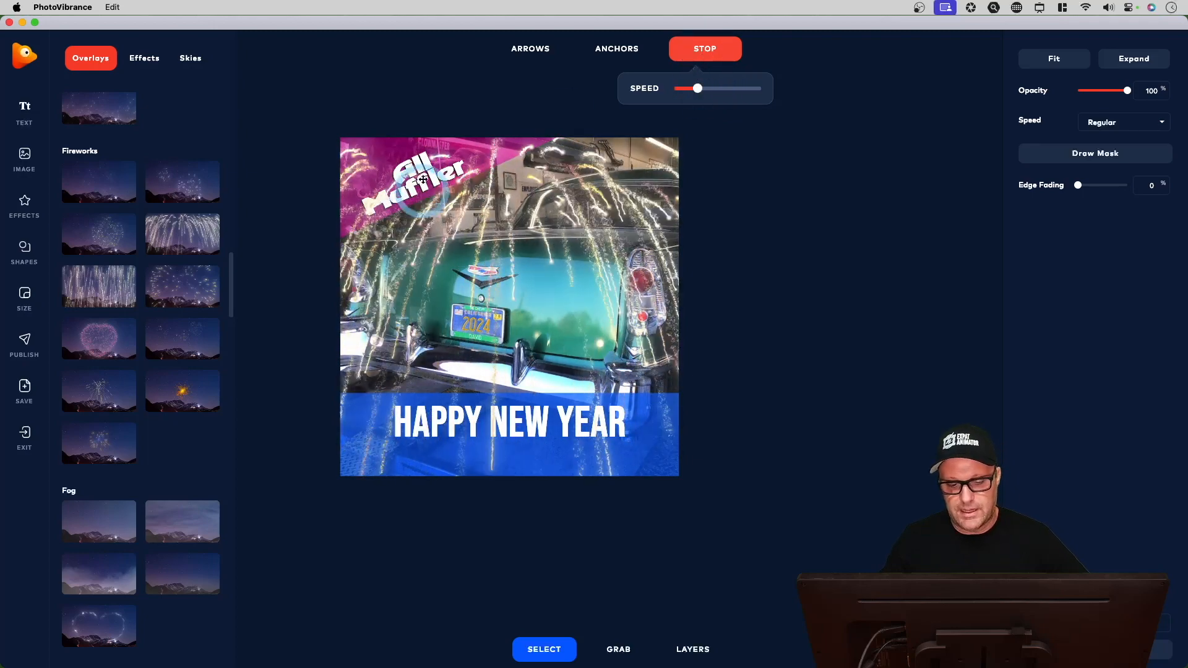
left_click(716, 56)
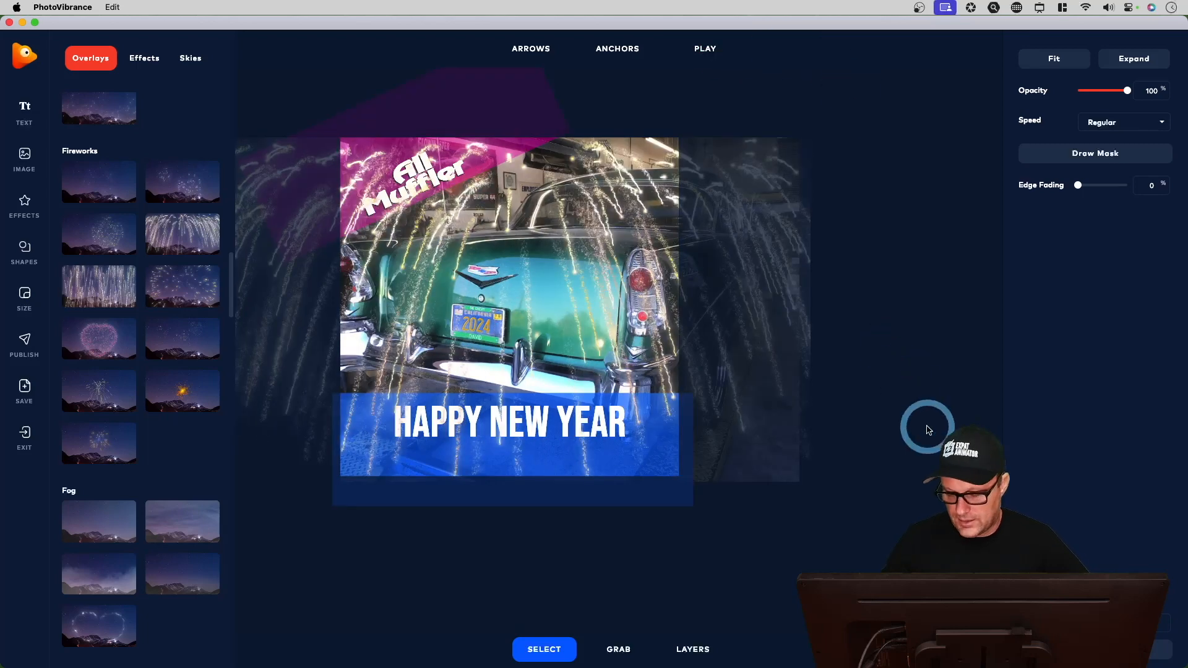
Move the fireworks-a layer below the logo and Text layers, and preview the animation.
left_click(693, 650)
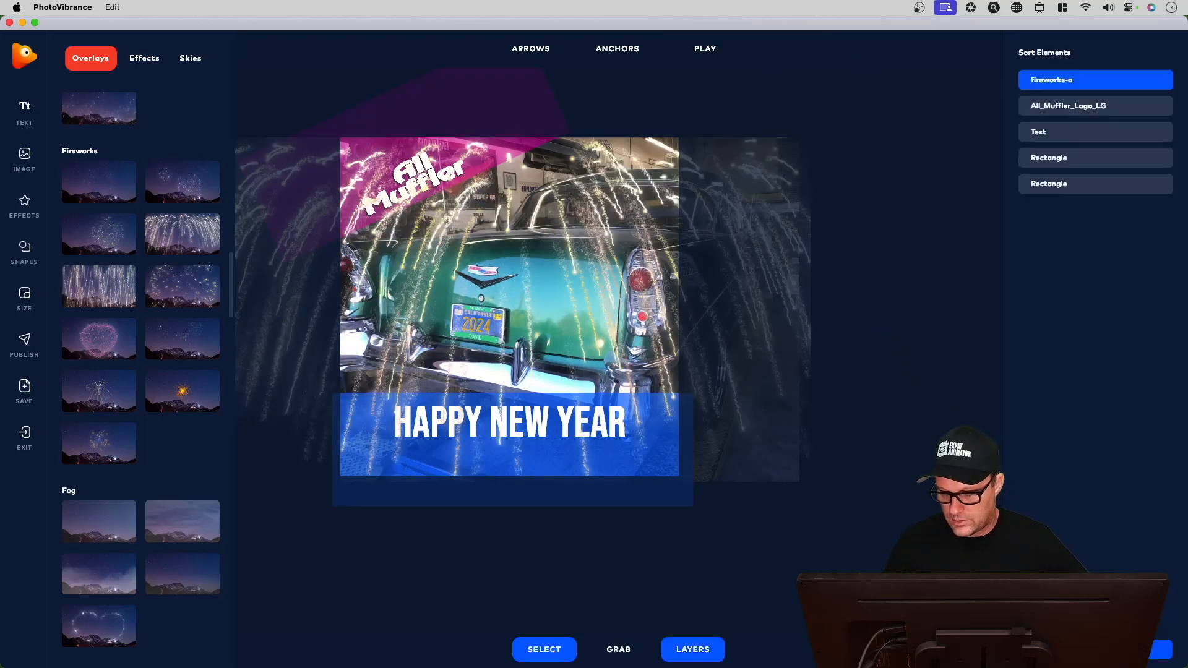
left_click_drag(1048, 83, 1044, 133)
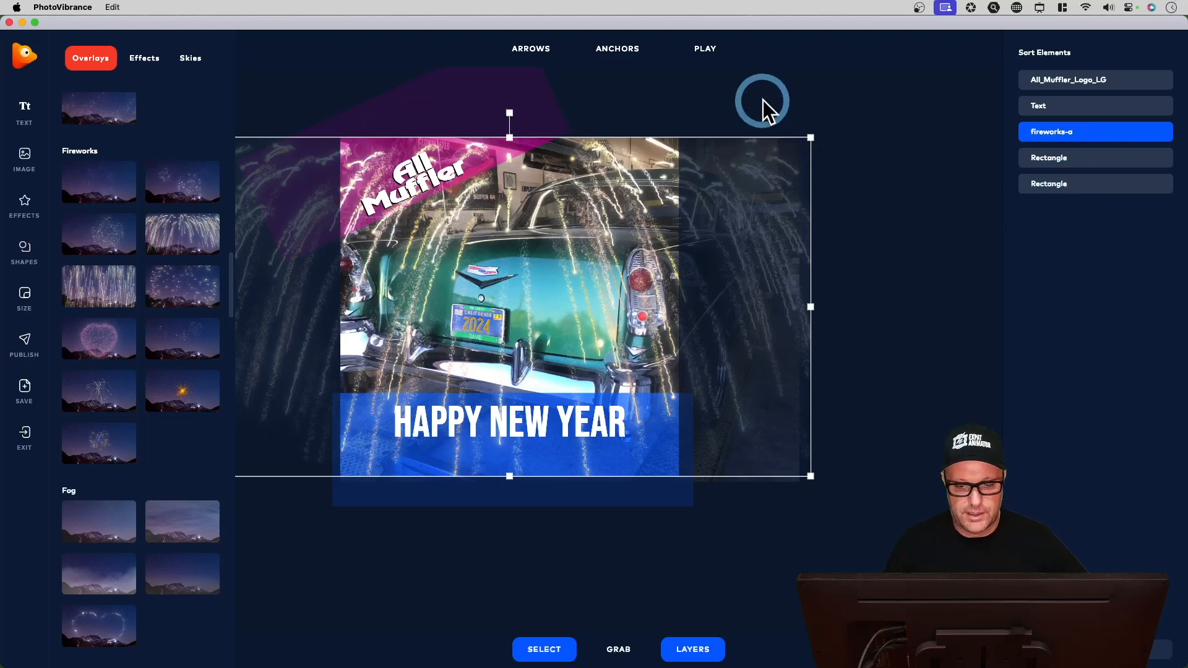
left_click(705, 51)
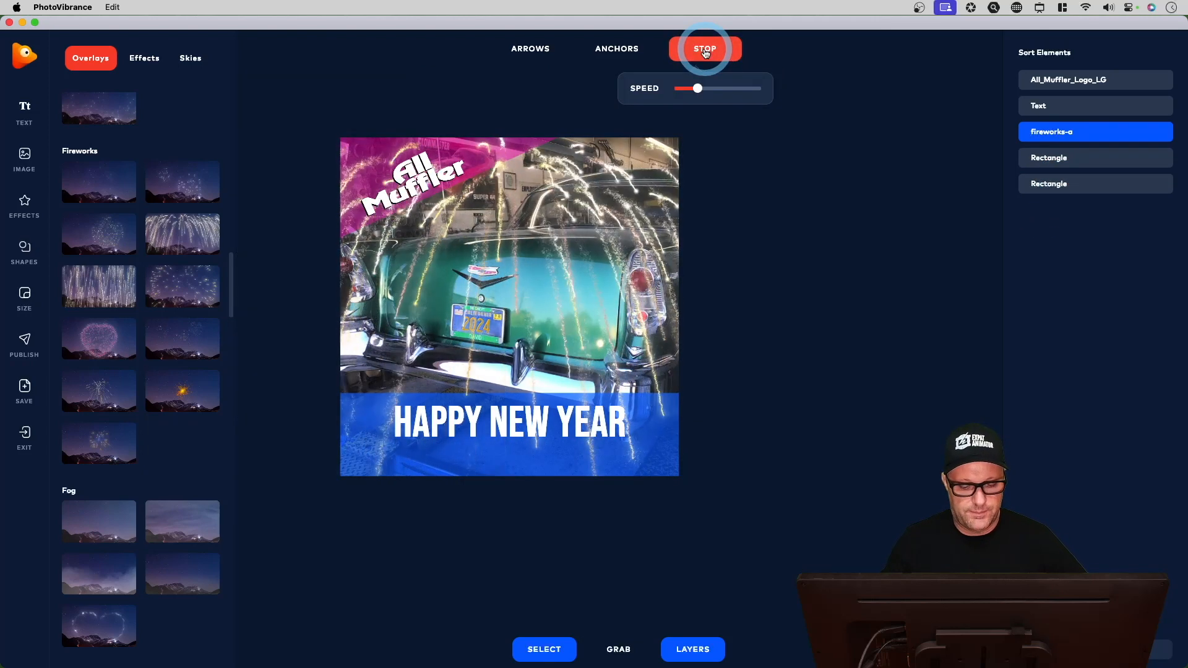
left_click(705, 50)
Send the fireworks-a layer beneath both Rectangle layers and preview the animation again.
left_click(1052, 136)
left_click_drag(1049, 141, 1052, 187)
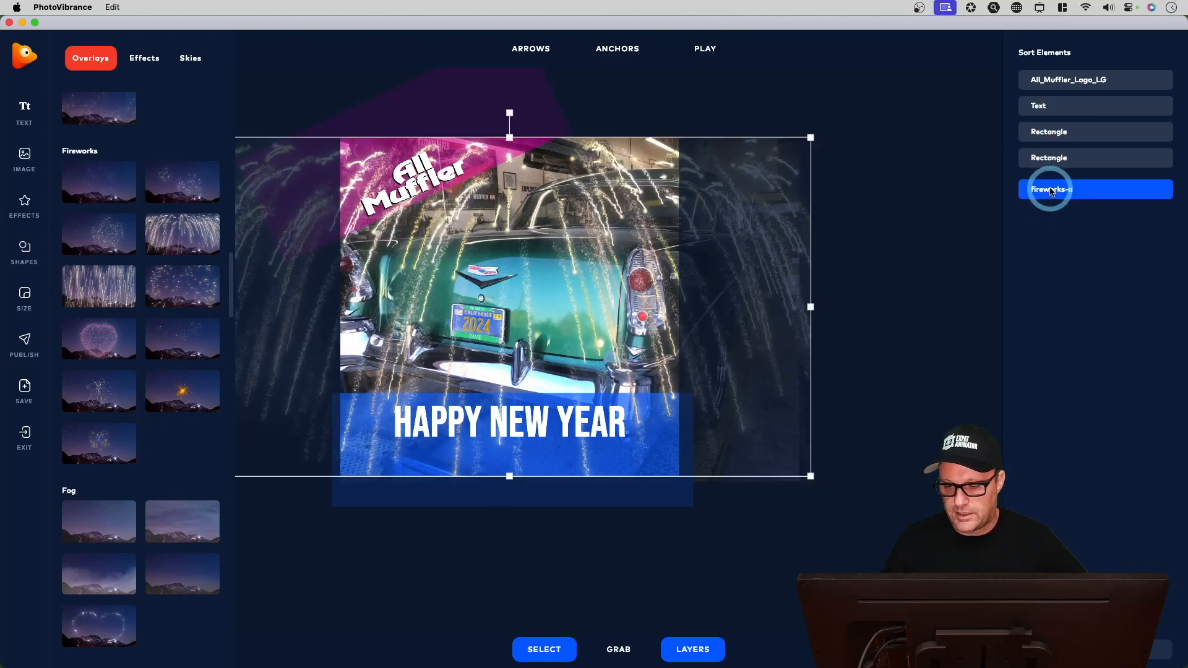
left_click(705, 52)
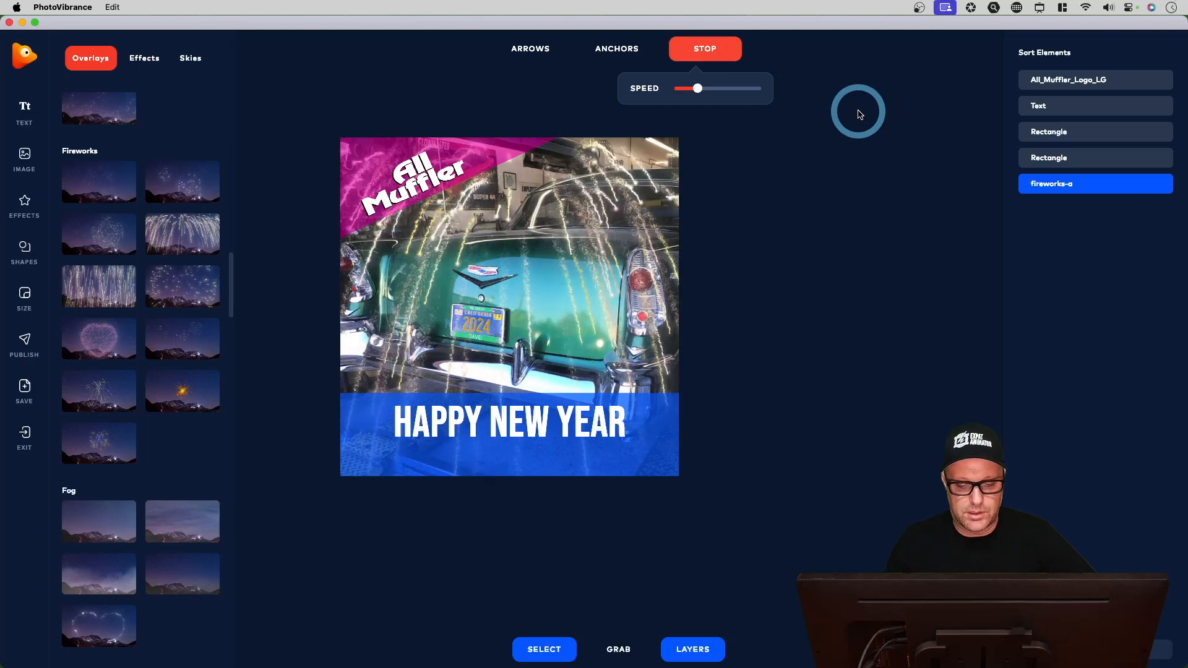
left_click(710, 51)
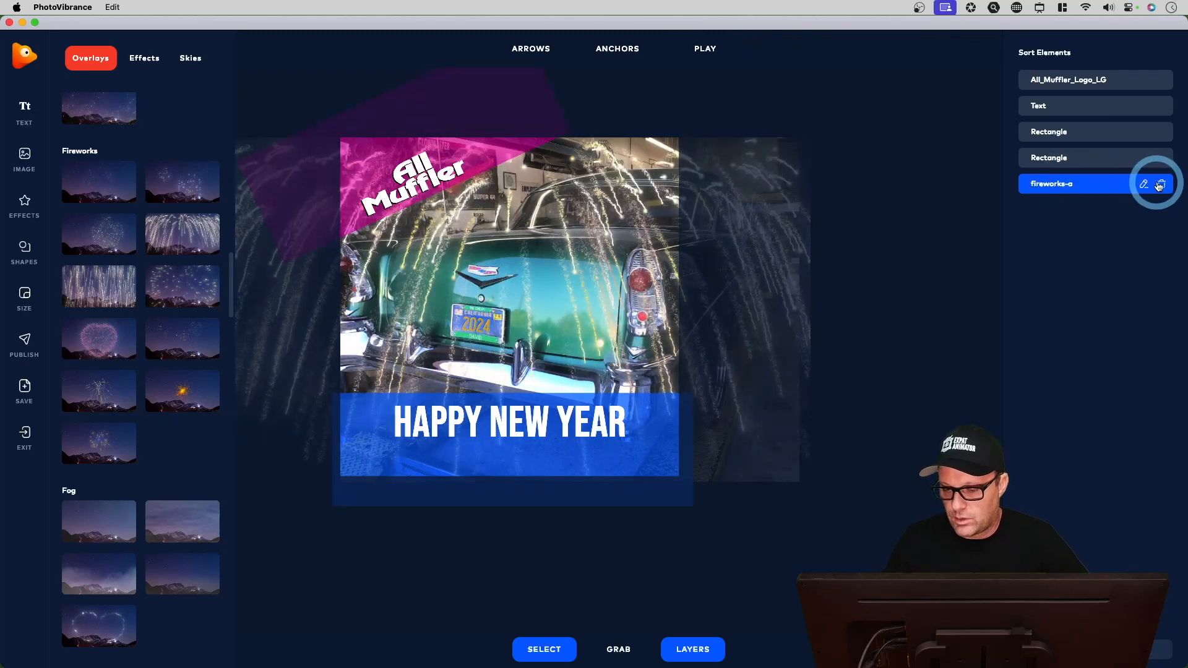
Delete the fireworks-a overlay layer.
left_click(1162, 186)
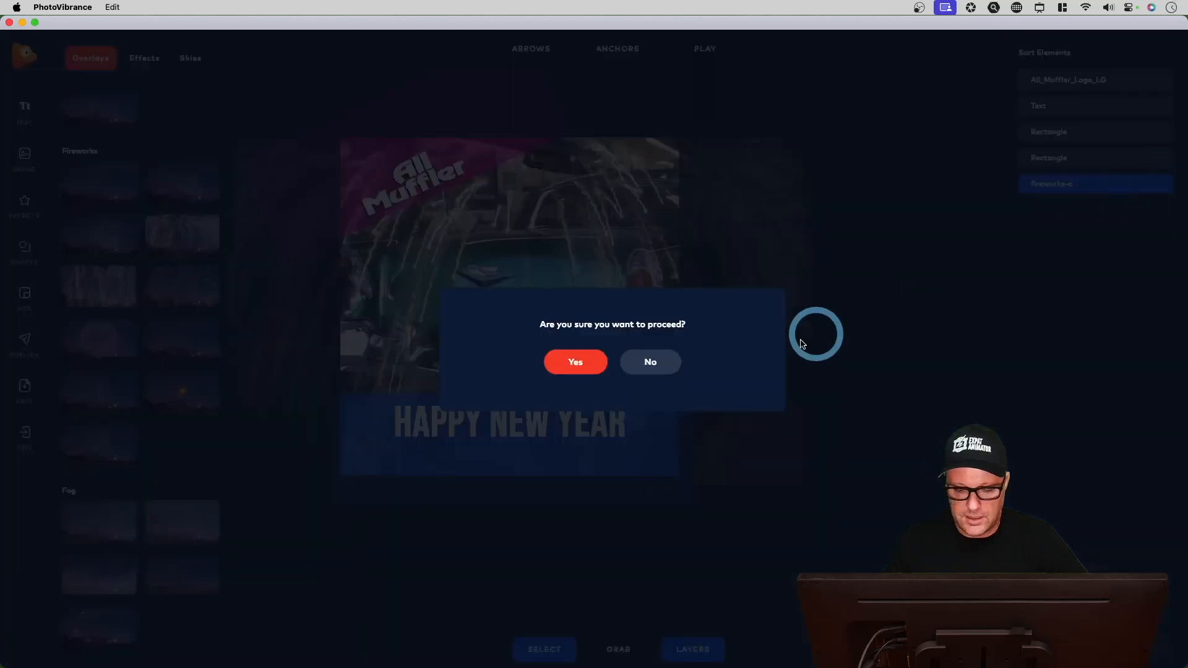
left_click(572, 364)
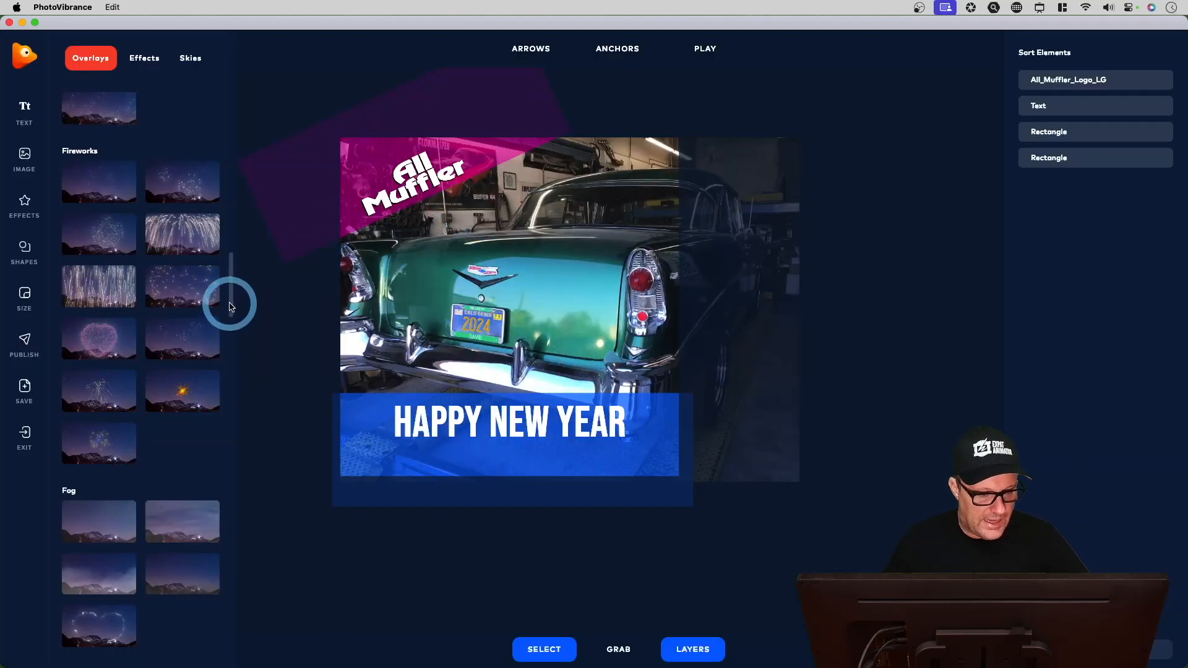
Add the pink and blue neon frame overlay from the Neons category.
scroll(226, 315, "down", 5)
scroll(227, 334, "down", 4)
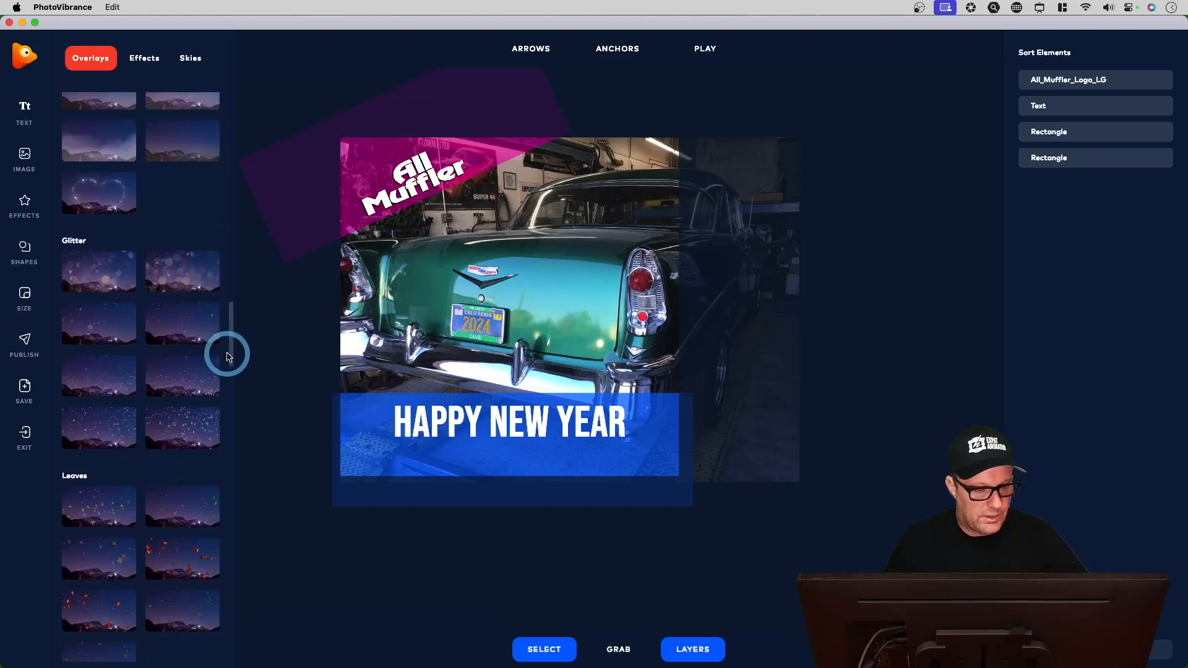
scroll(227, 357, "down", 5)
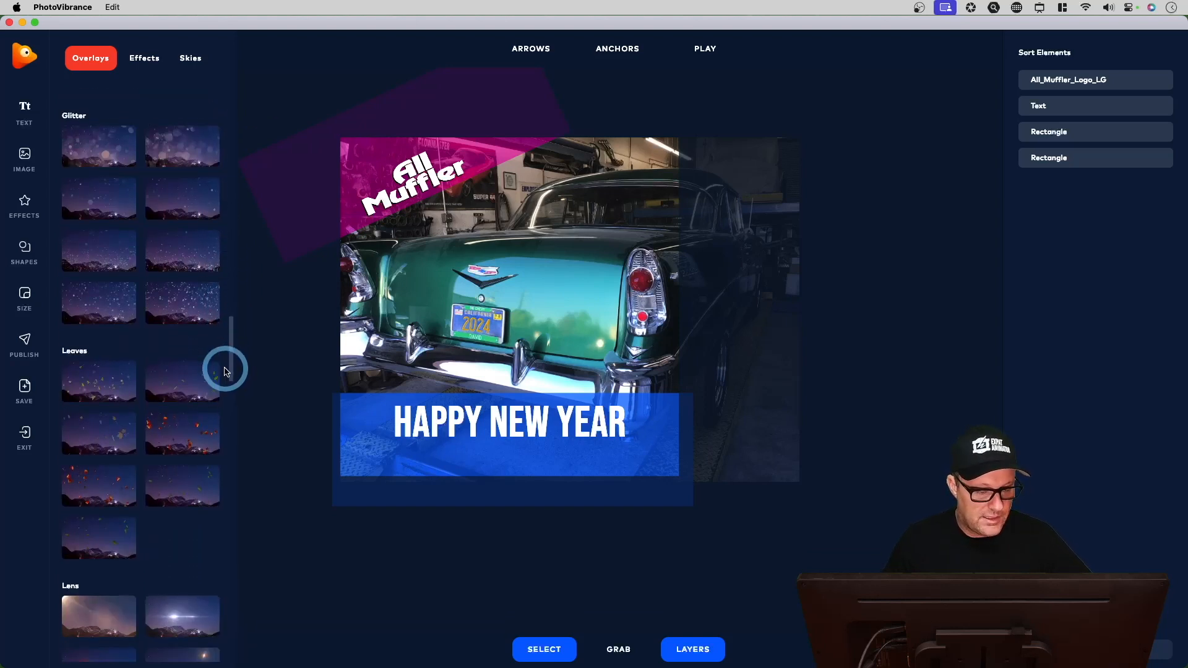
scroll(224, 391, "down", 8)
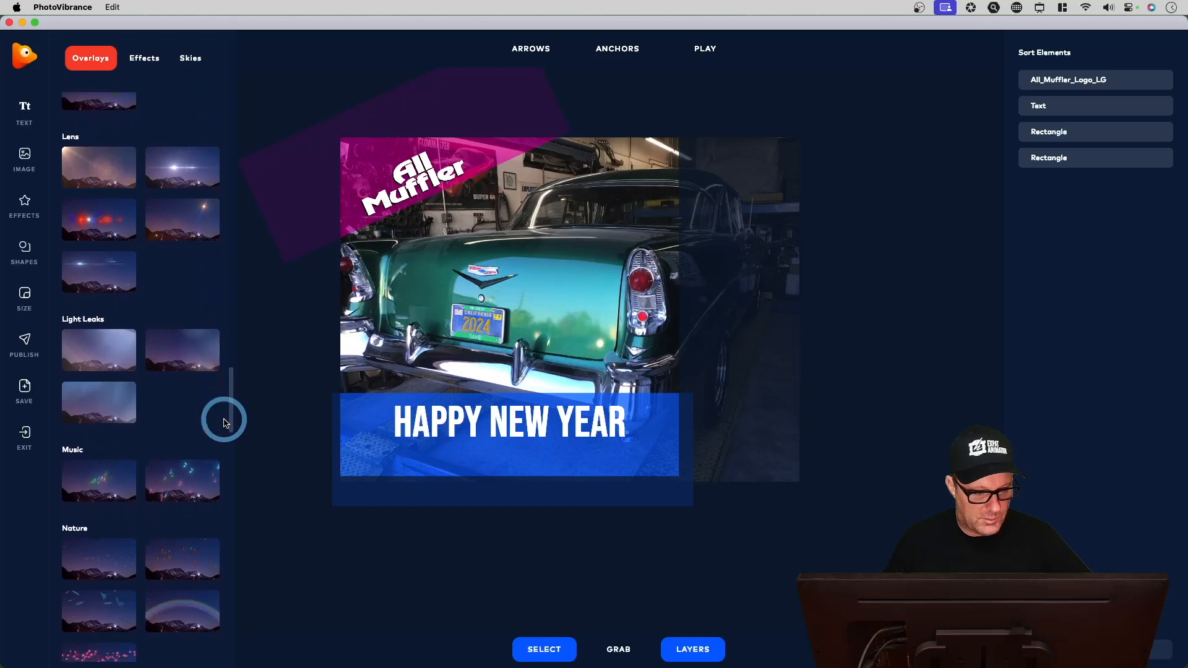
scroll(222, 445, "down", 5)
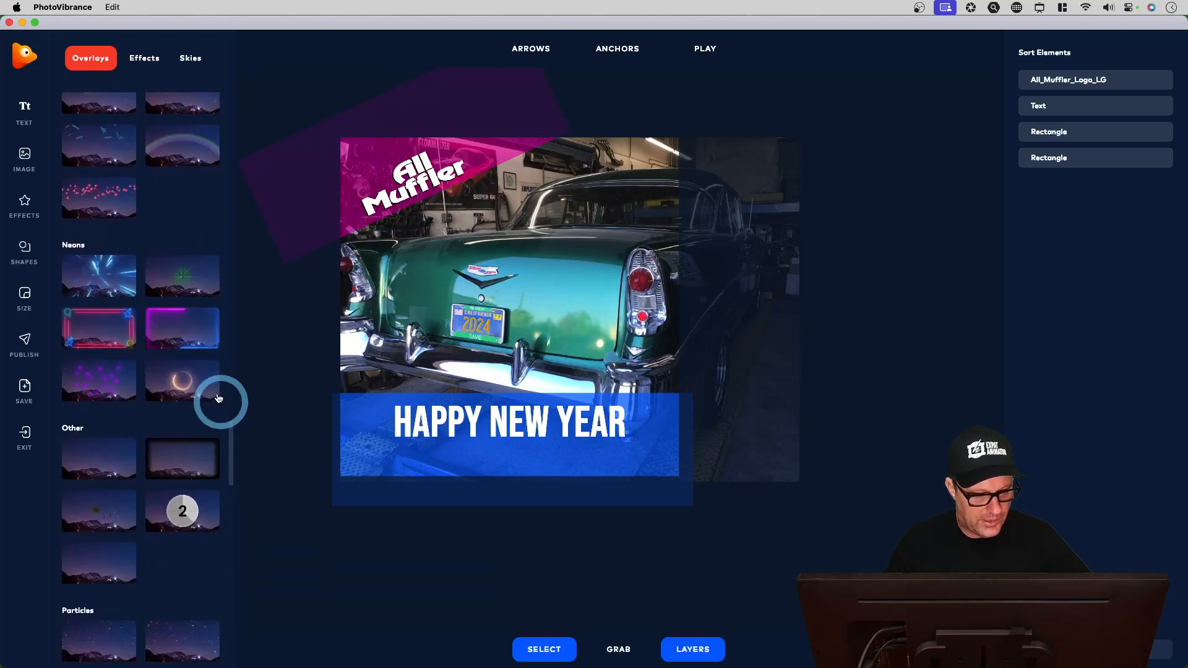
left_click(175, 339)
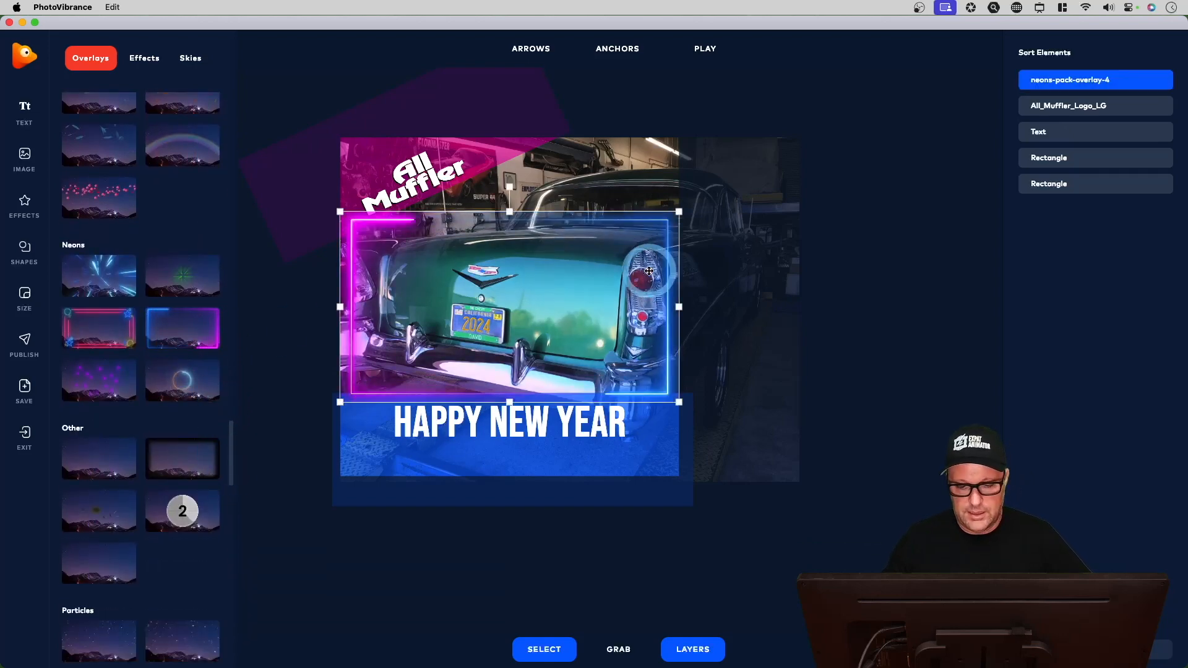
Expand the neon frame to the crop's full height and narrow both sides to match the square crop's edges.
left_click(568, 217)
left_click(1134, 60)
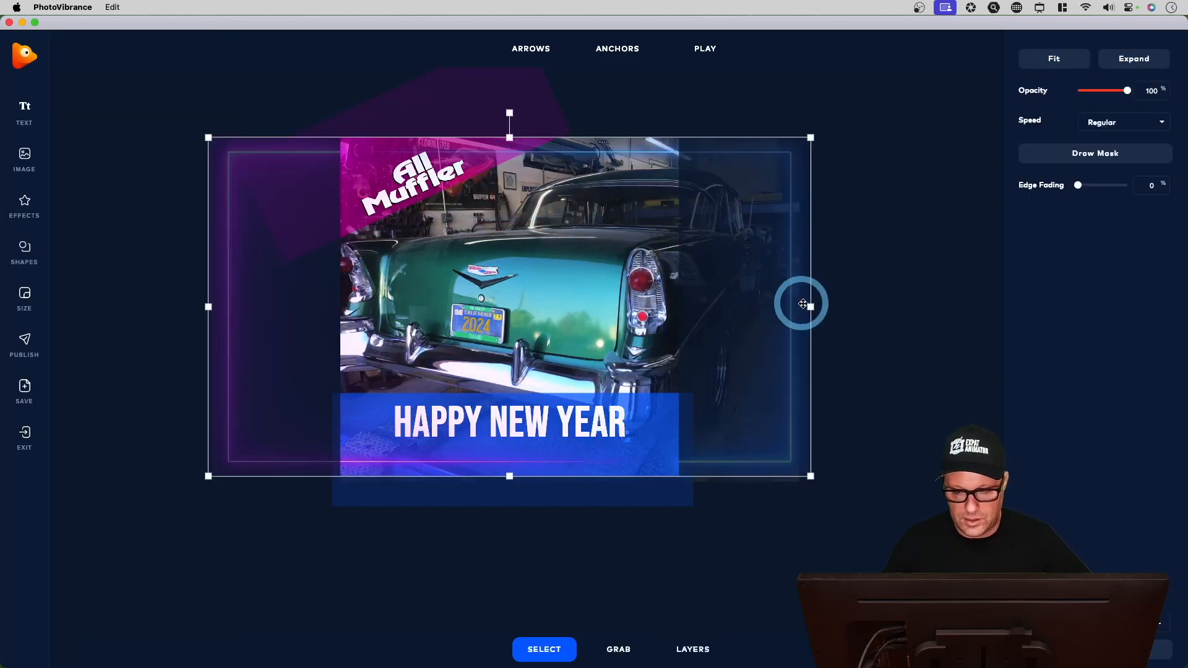
left_click_drag(809, 306, 680, 306)
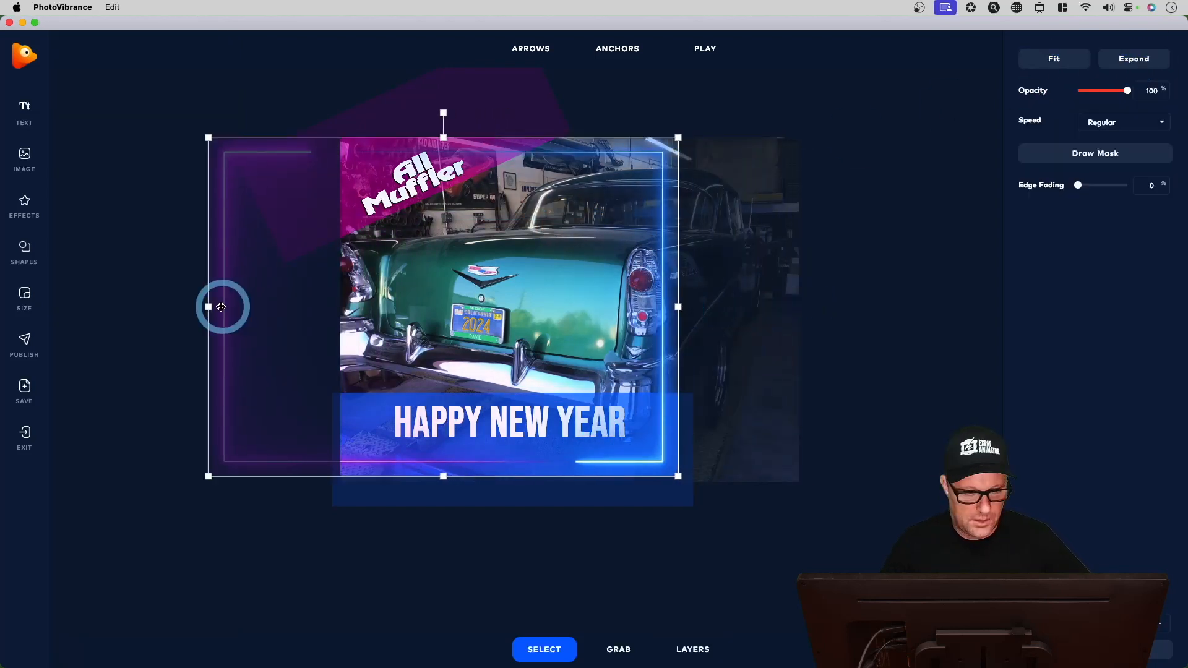
left_click_drag(213, 310, 339, 324)
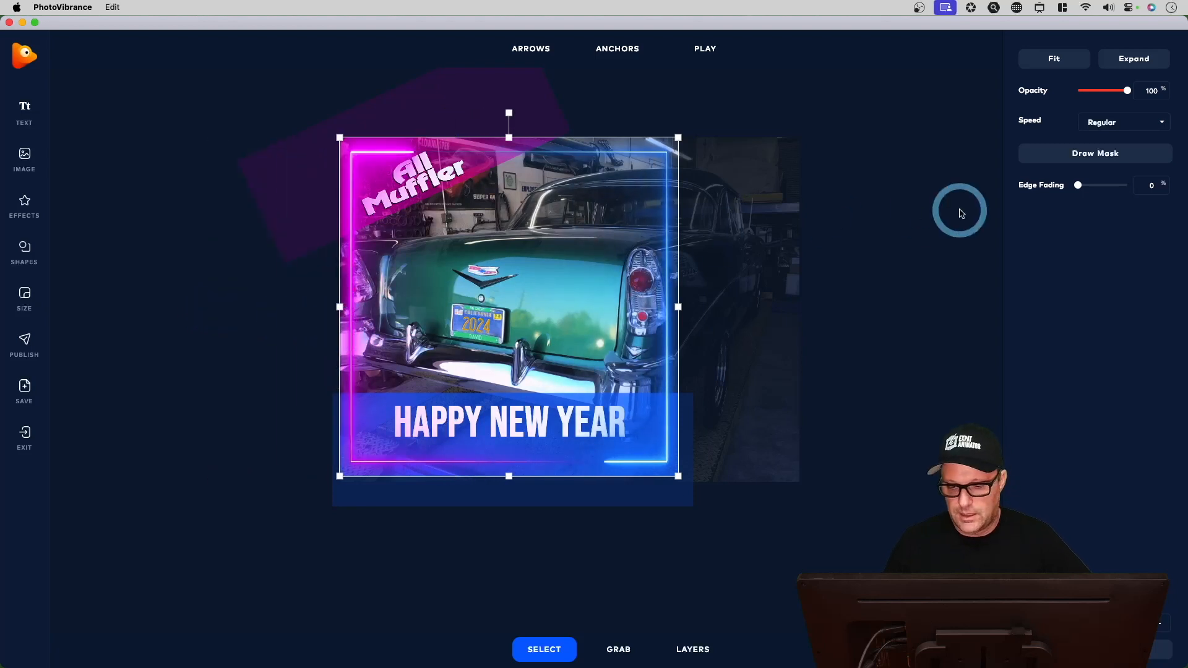
left_click(1118, 62)
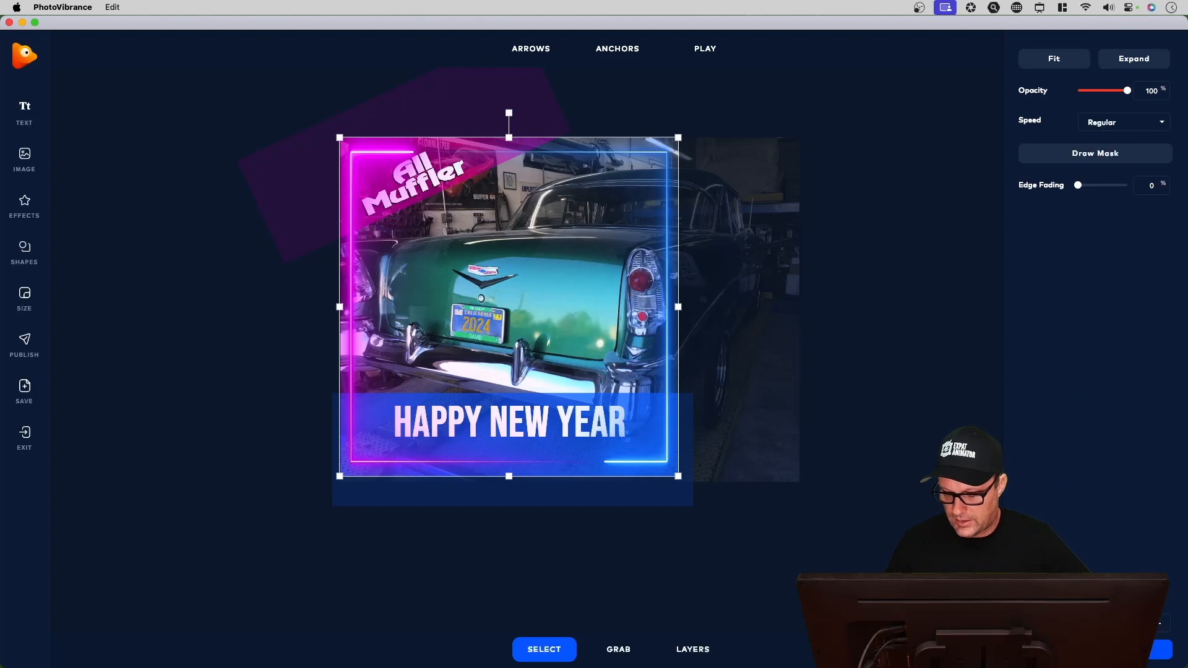
Move the neons-pack-overlay-4 layer below the logo and Text layers, and preview the animation.
left_click(692, 649)
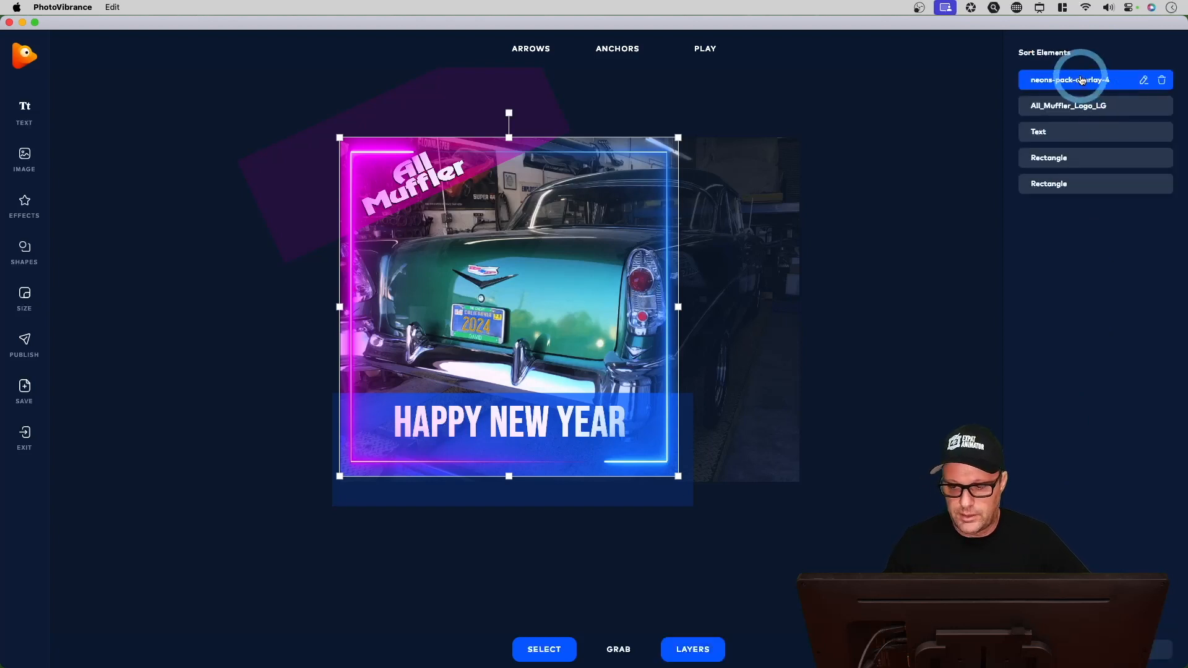
left_click_drag(1081, 79, 1079, 132)
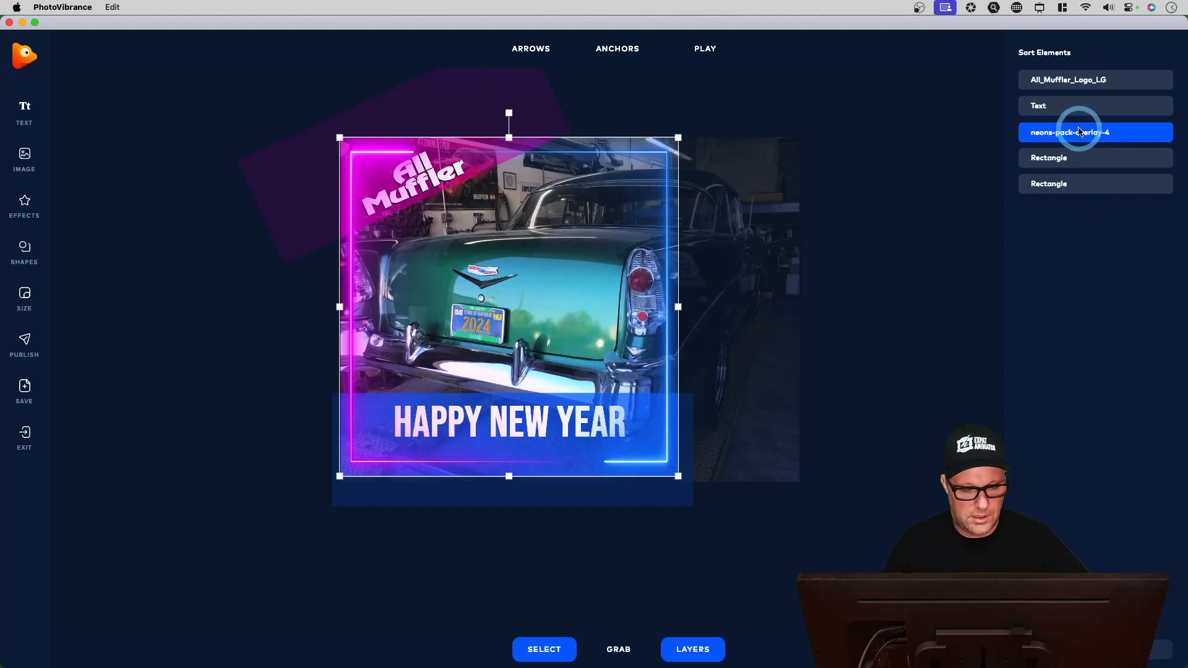
left_click(886, 151)
left_click(704, 49)
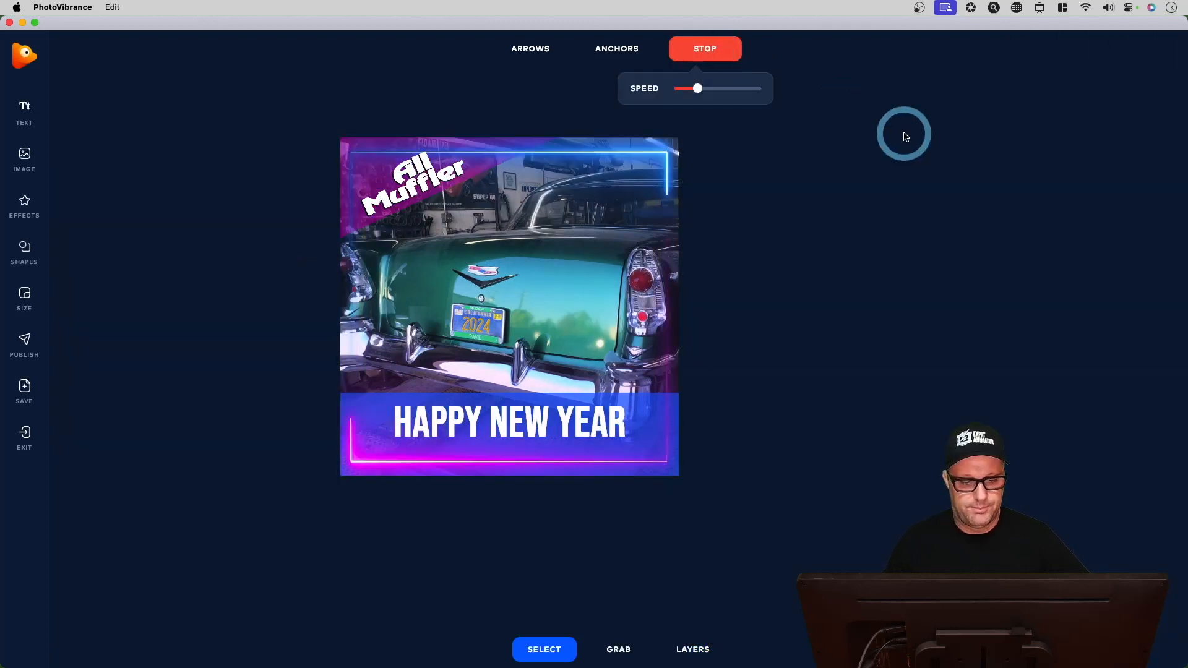
left_click(710, 56)
left_click(224, 324)
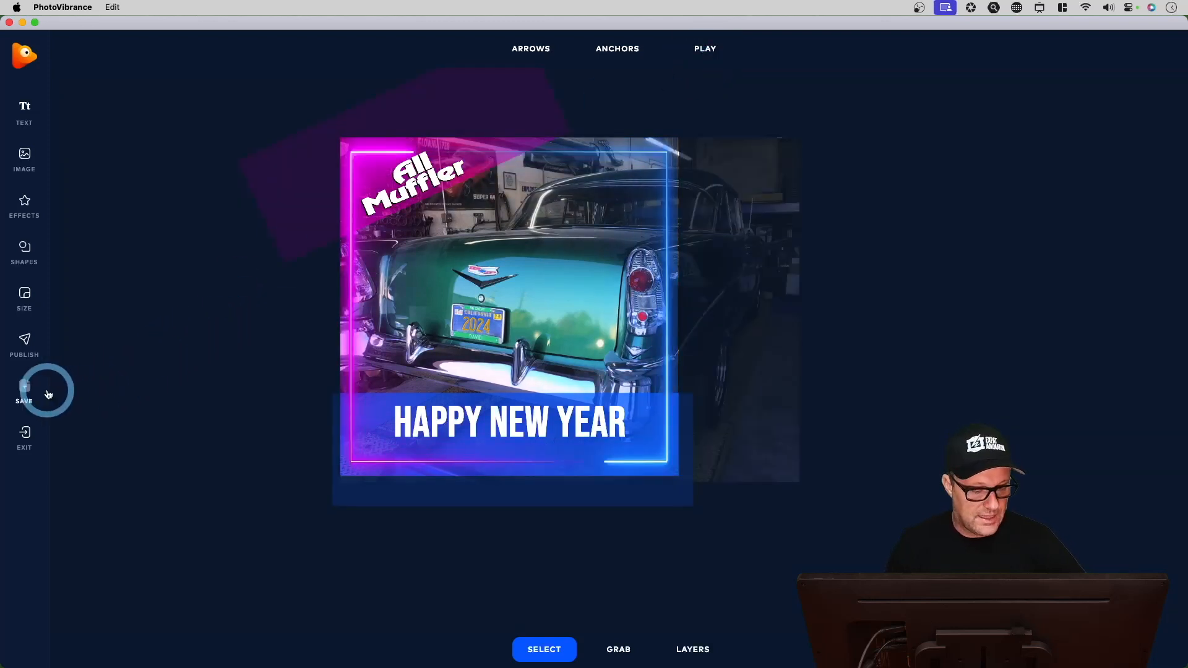
Save the project as a .pvp file on the Desktop.
left_click(25, 390)
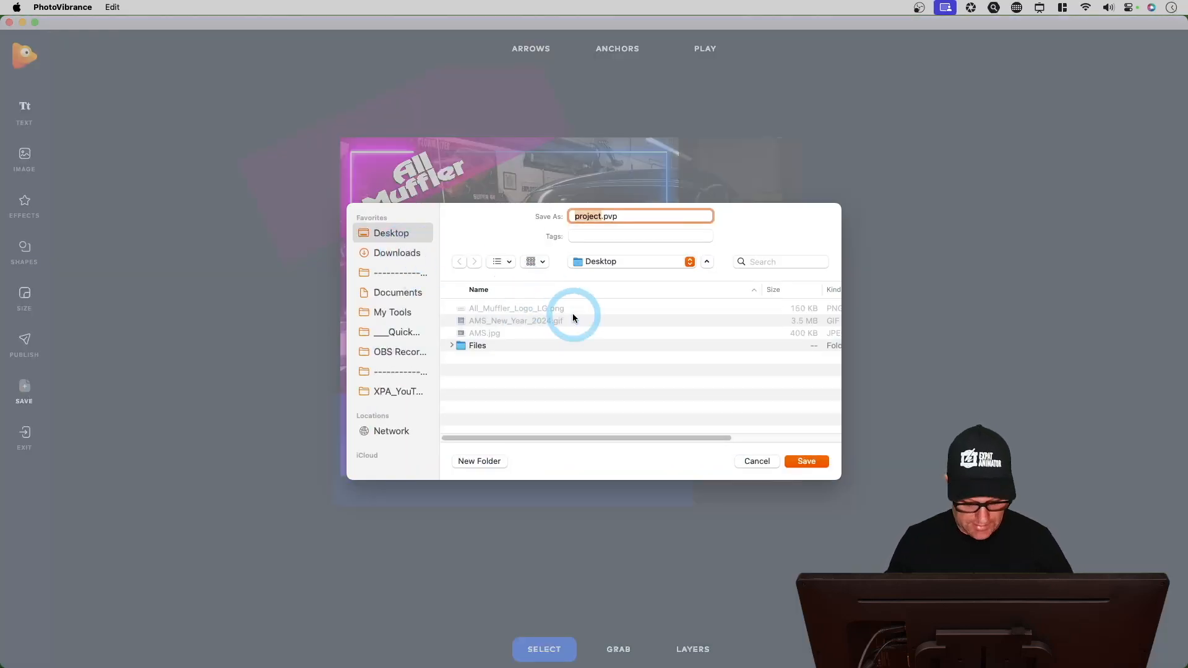
left_click(810, 459)
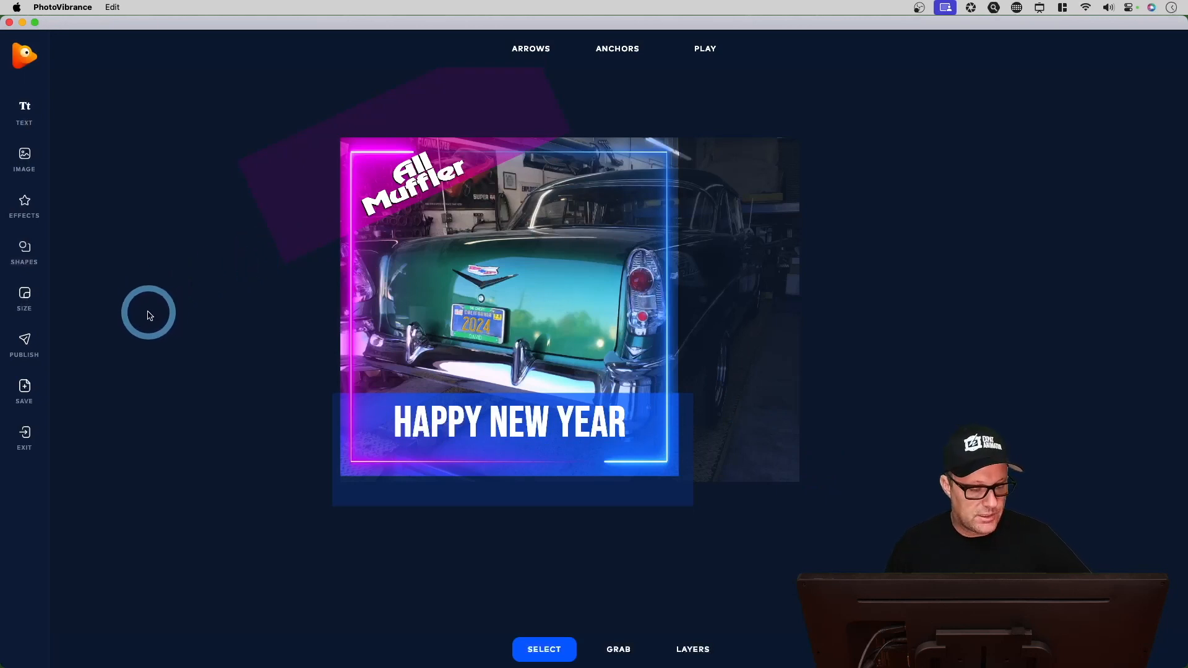
Publish the animation as a GIF at 12 frames per second and 640 px width, saved on the Desktop as GIF.gif.
left_click(26, 343)
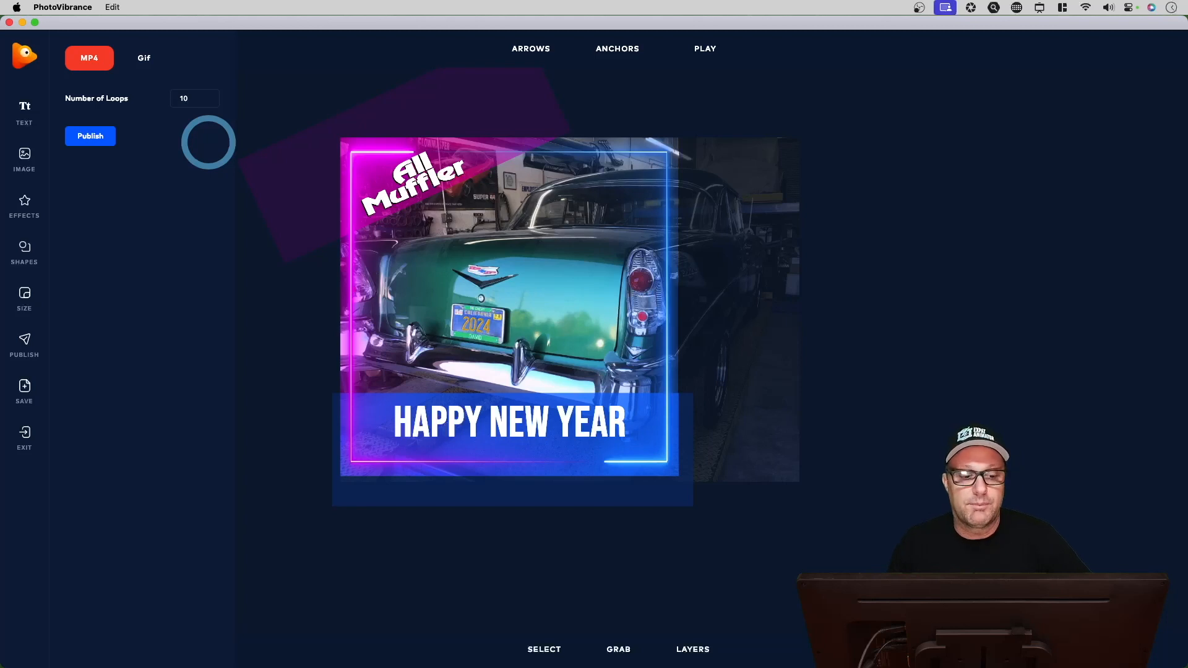
left_click(147, 60)
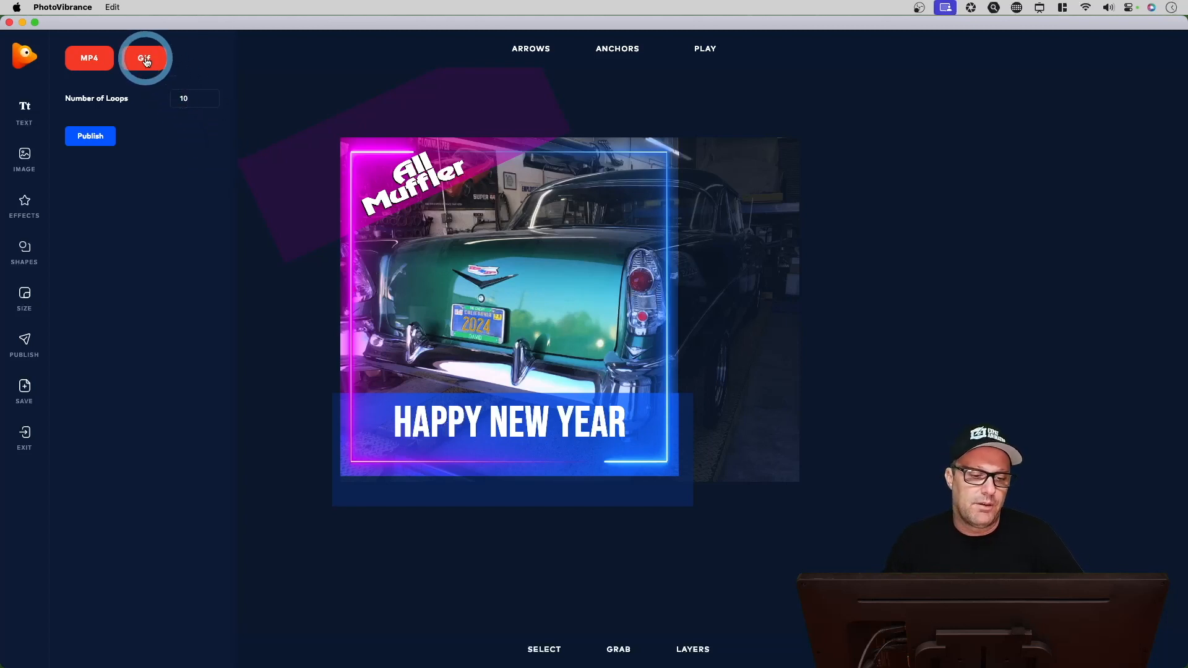
left_click(146, 60)
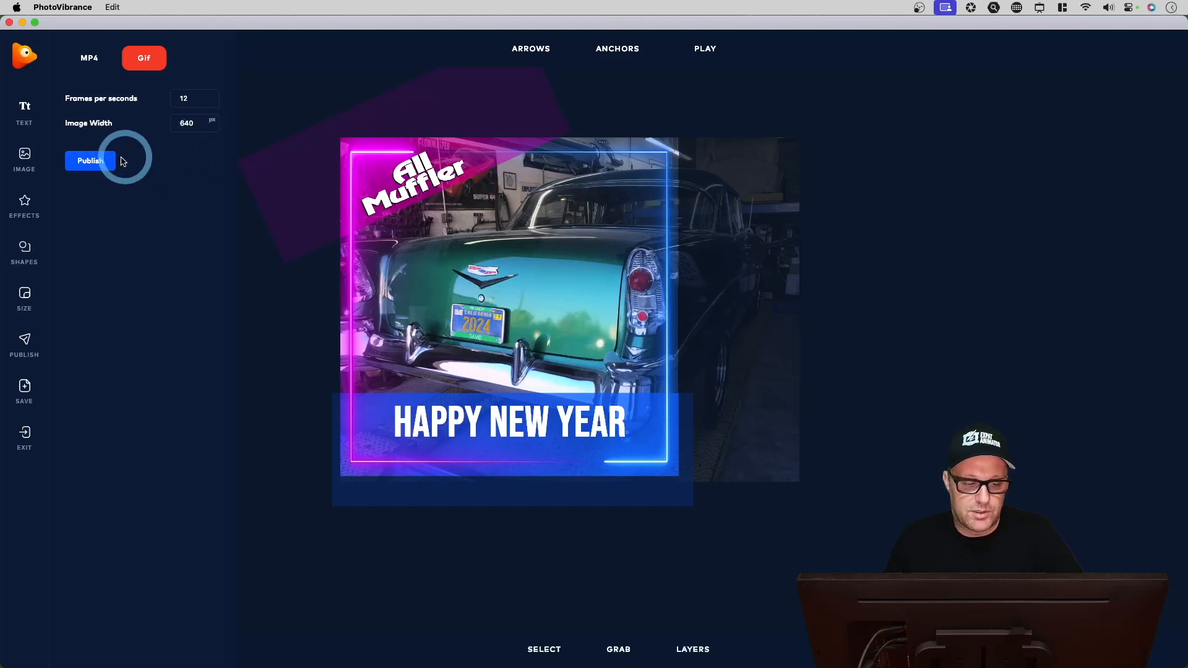
left_click(93, 162)
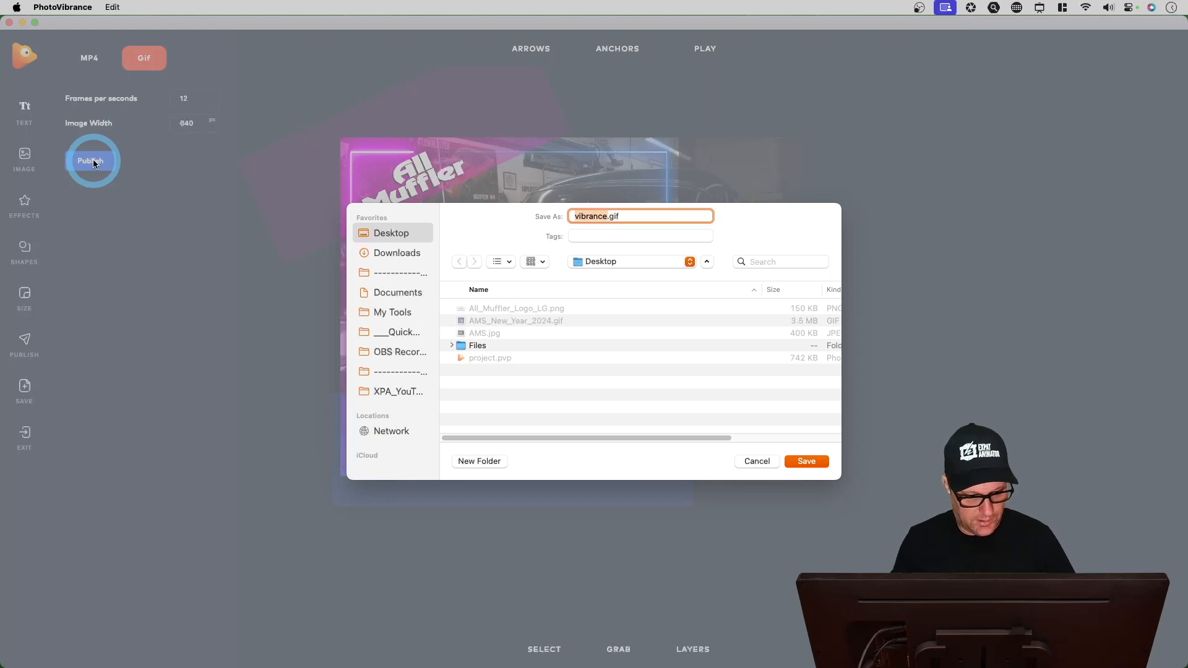
type("GIF")
key("Return")
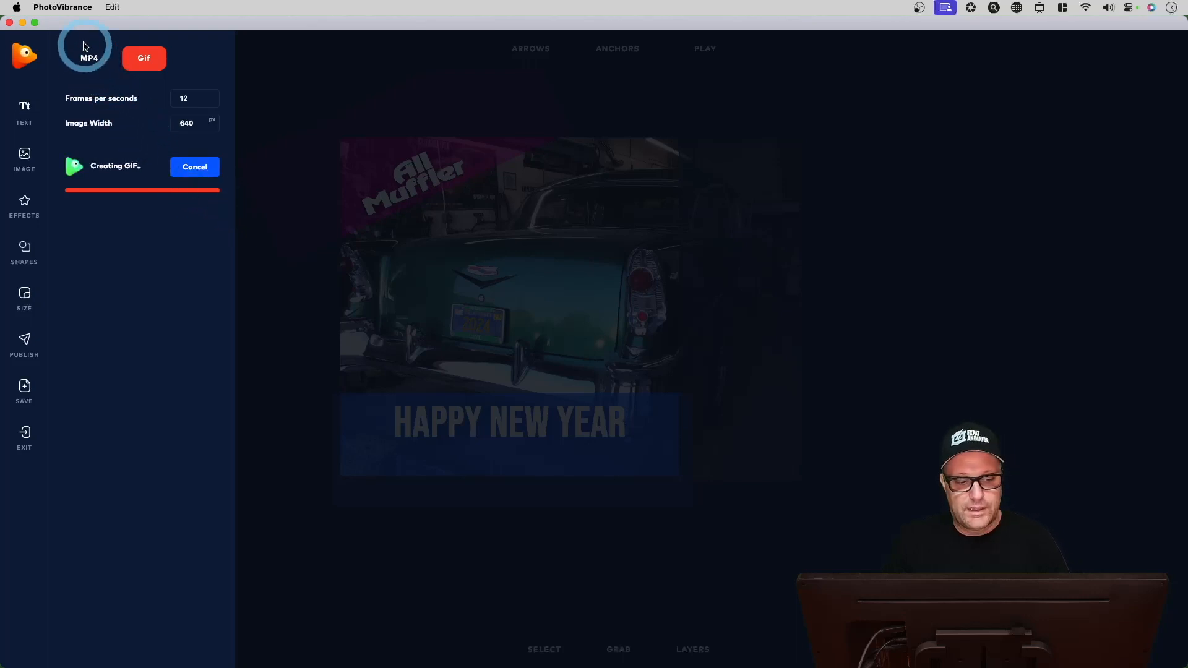
Open the published GIF in Preview, look through its frames and close it.
left_click(63, 7)
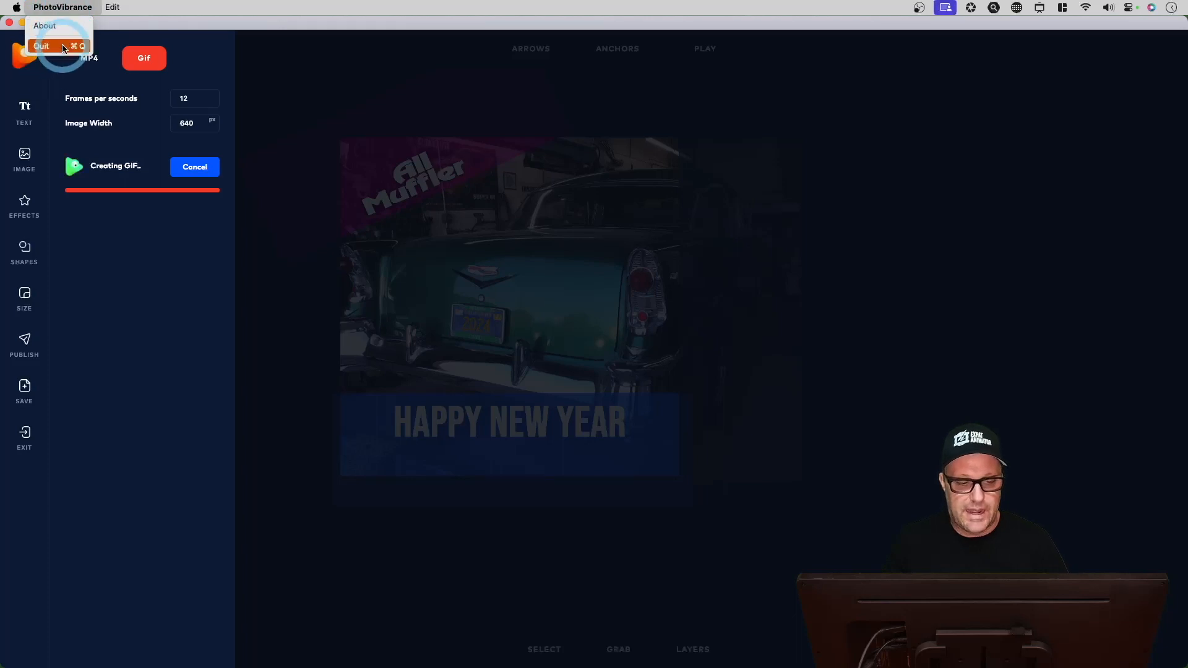
left_click(74, 9)
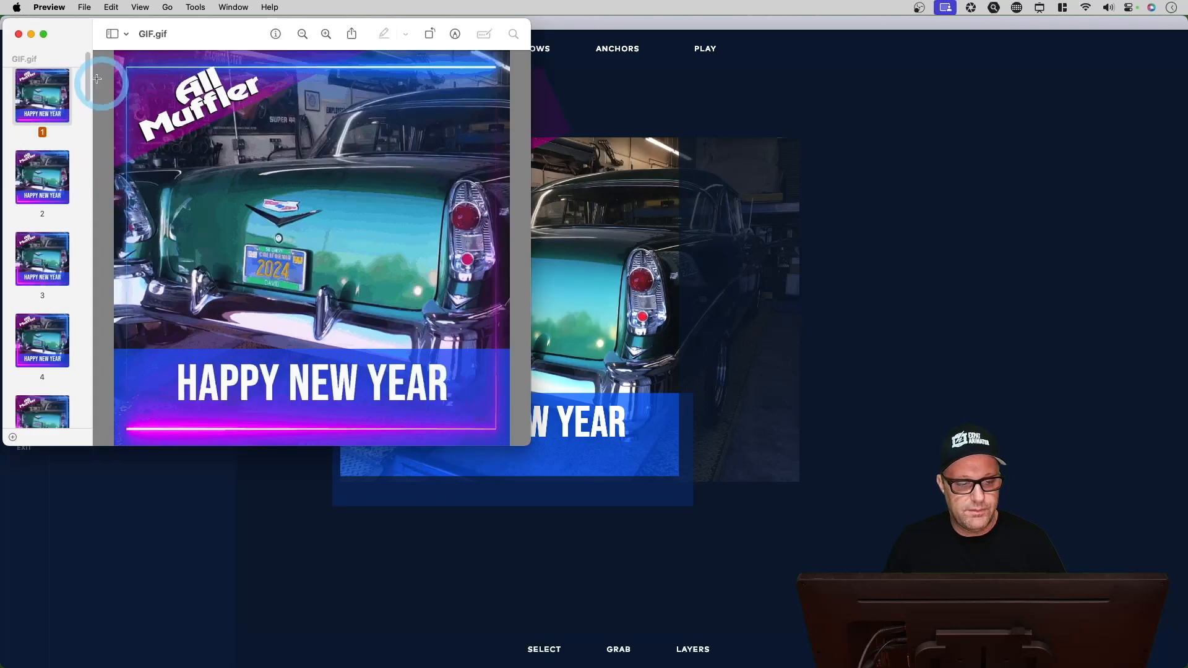
scroll(65, 133, "down", 15)
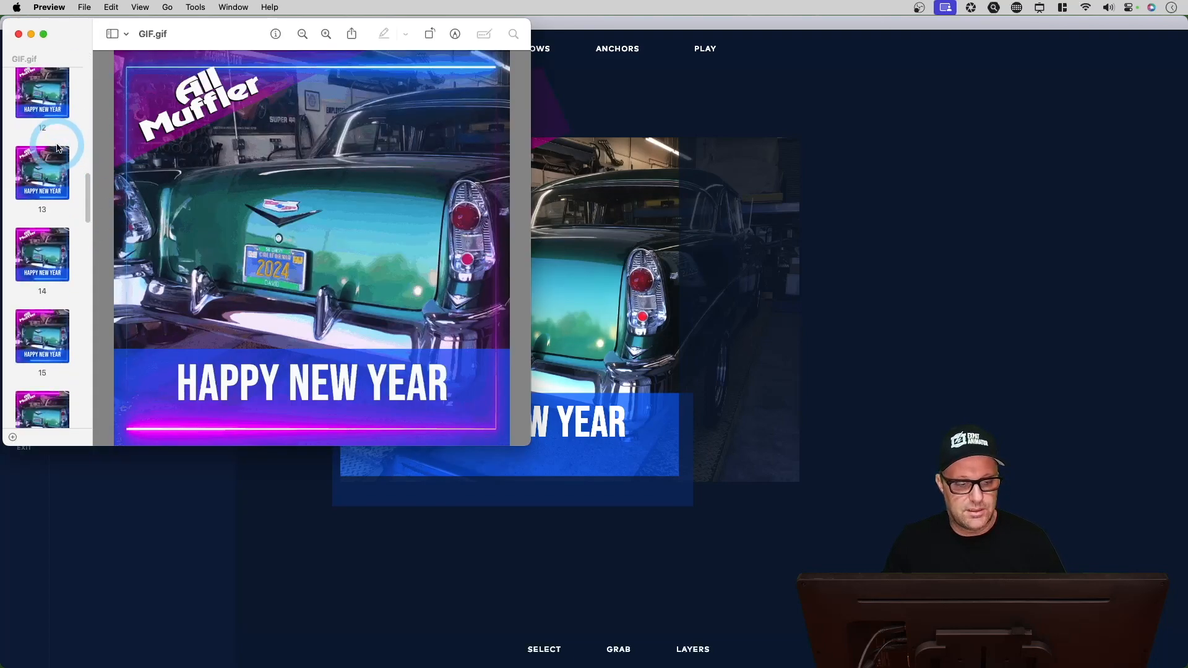
left_click(18, 33)
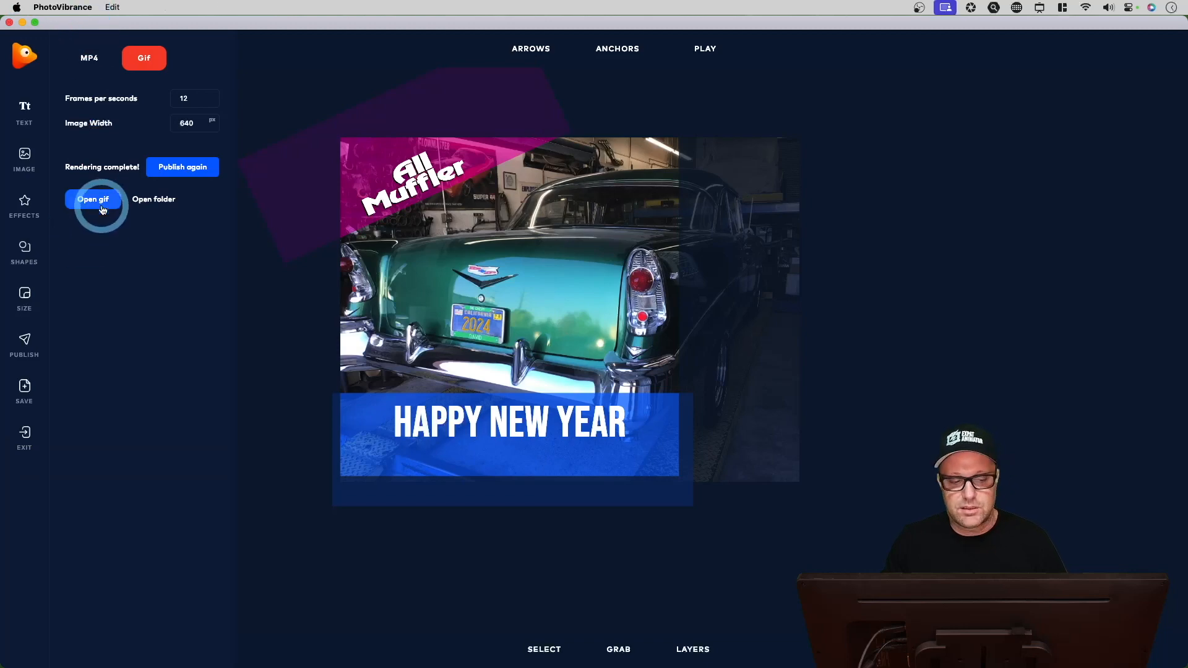
Minimize the editor and check the file size of GIF.gif in its Finder info window.
left_click(23, 23)
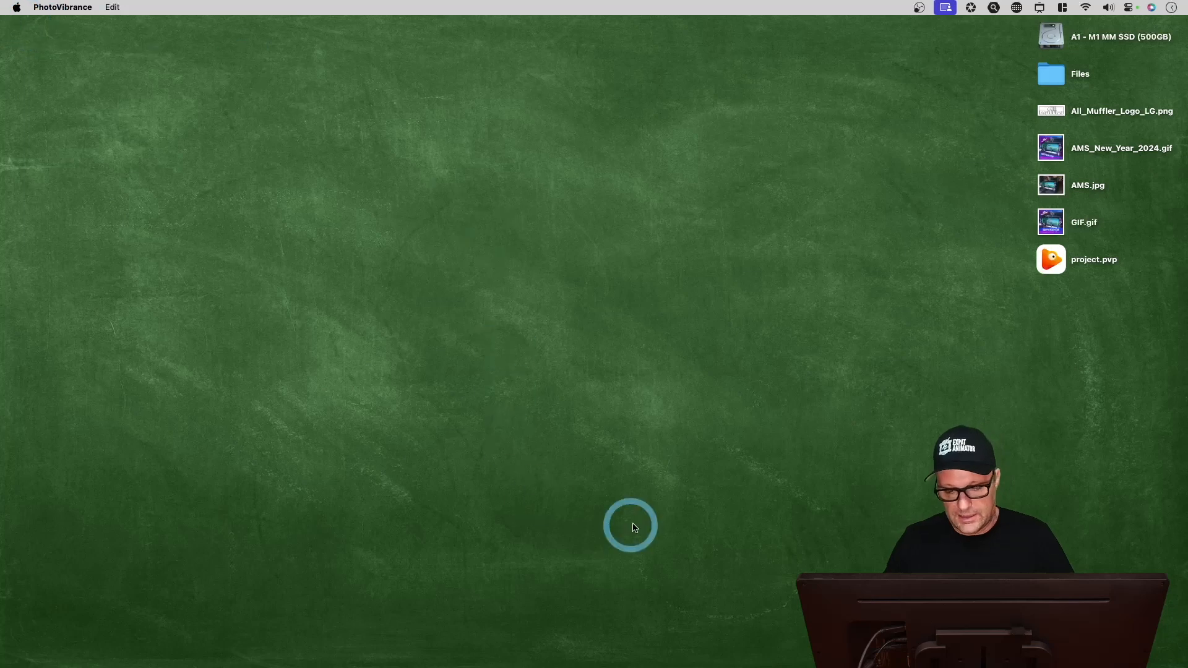
left_click(1056, 221)
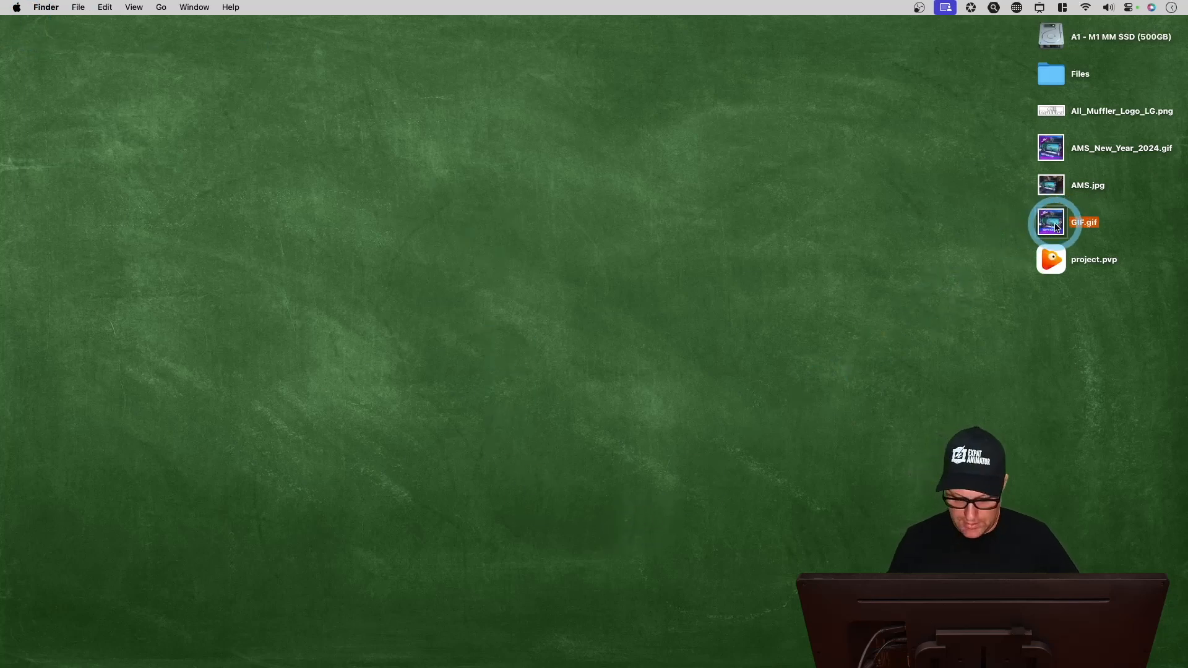
key("super+i")
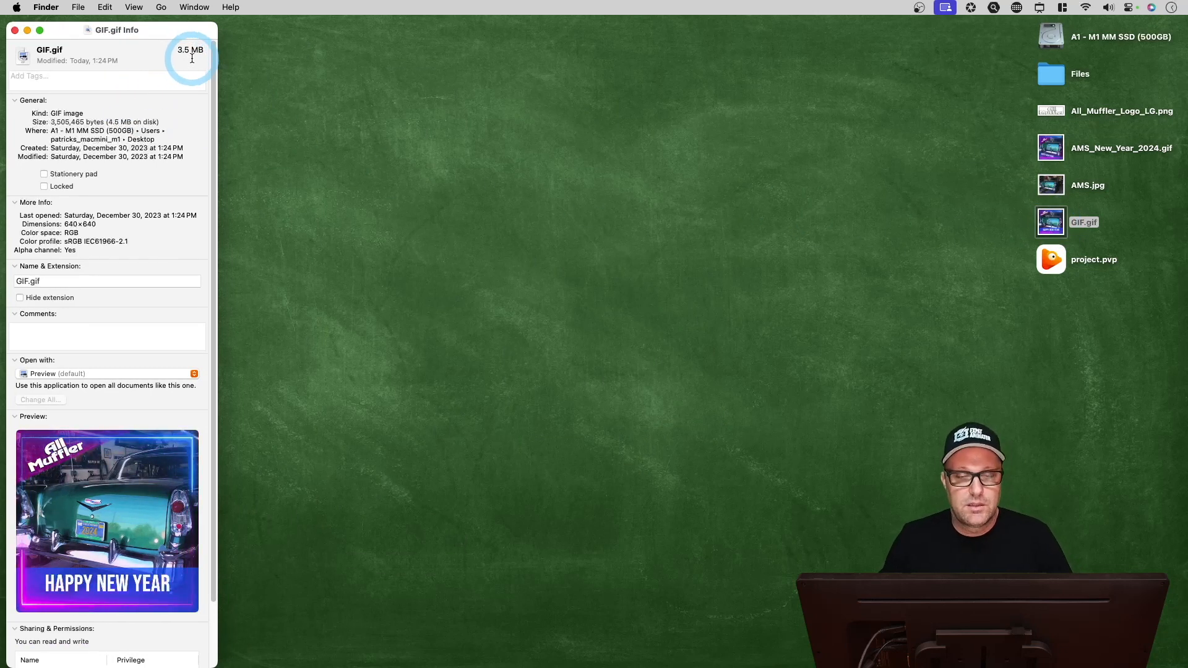
left_click(15, 31)
left_click(968, 213)
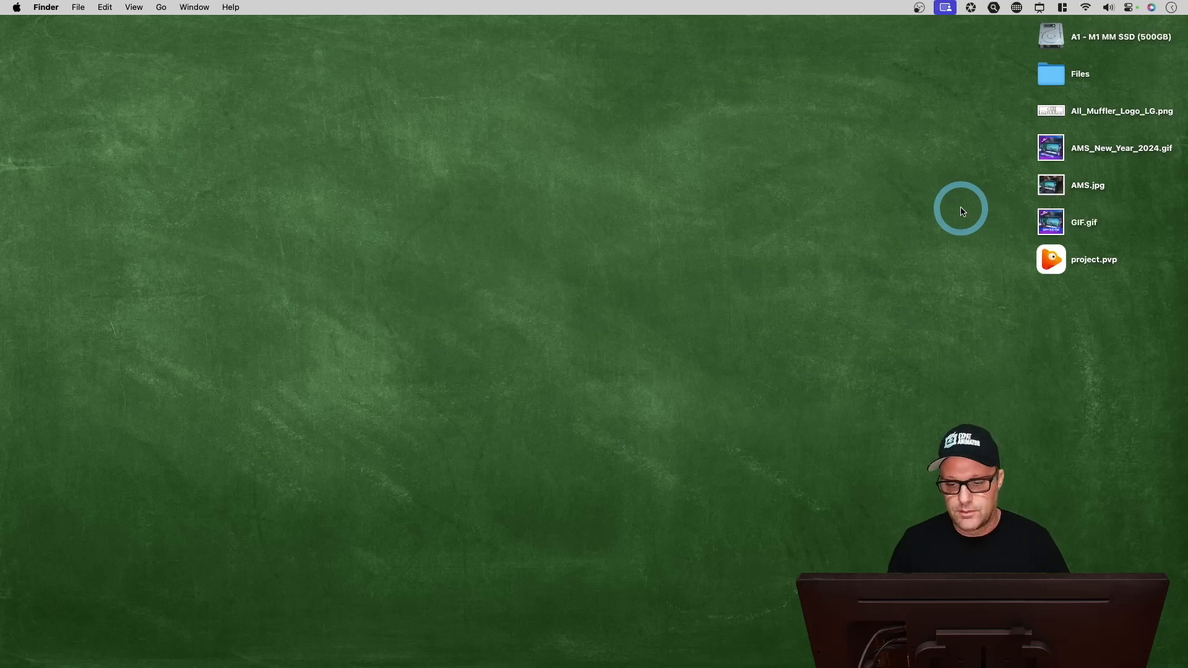
Switch back to PhotoVibrance and set the GIF's frame rate to 8 frames per second.
key("super+Tab")
mouse_move(694, 665)
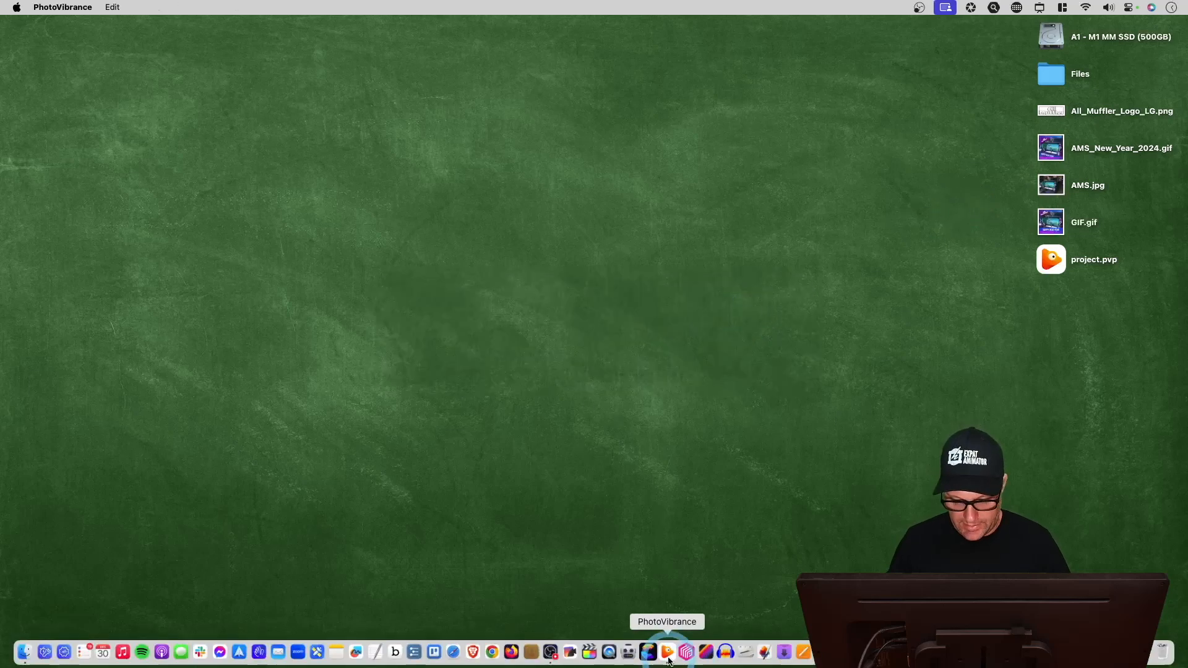
left_click(666, 652)
double_click(189, 99)
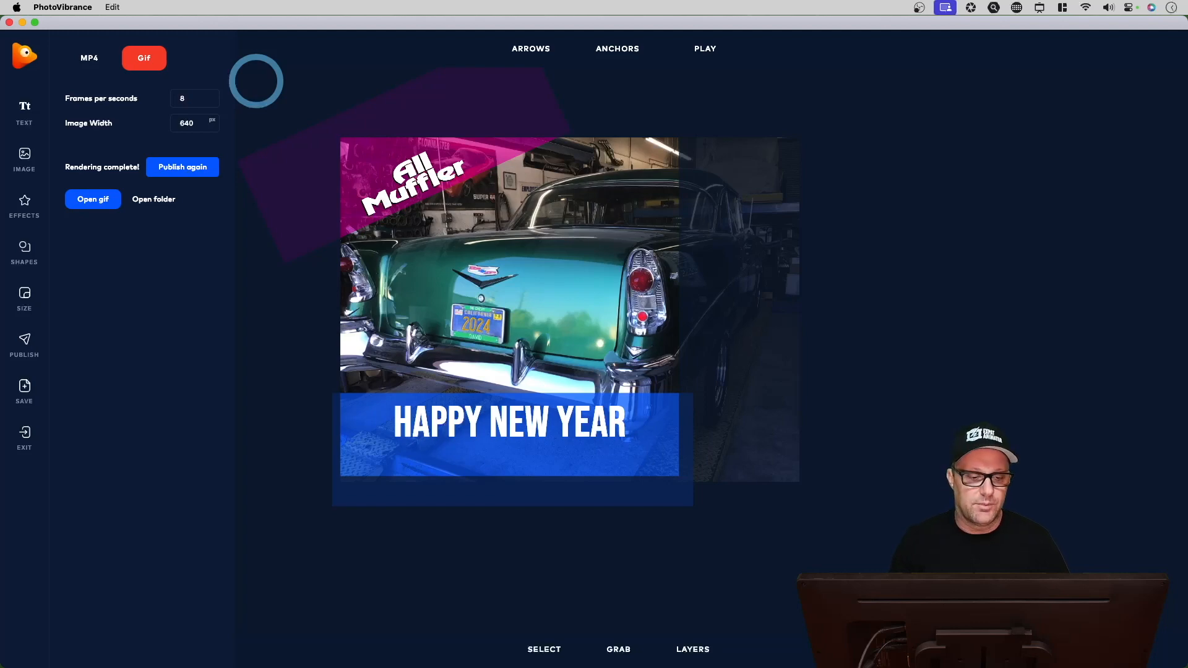
Publish the GIF again to the Desktop under the file name GIF2.gif.
left_click(167, 174)
key("Right")
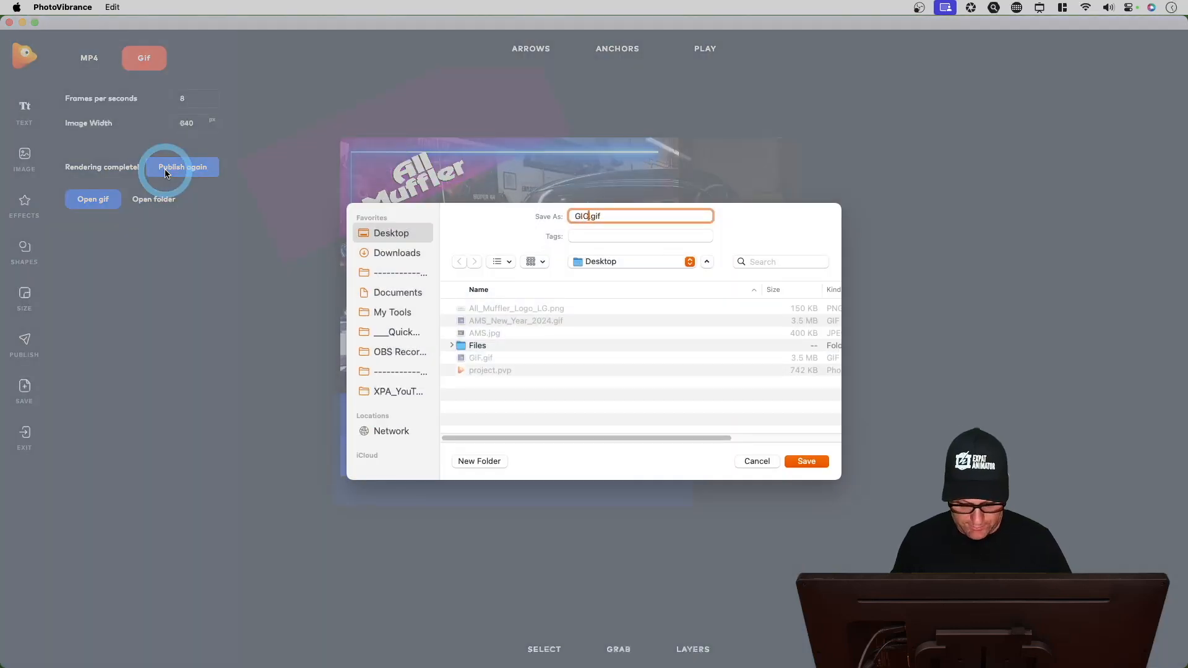
key("BackSpace")
key("Return")
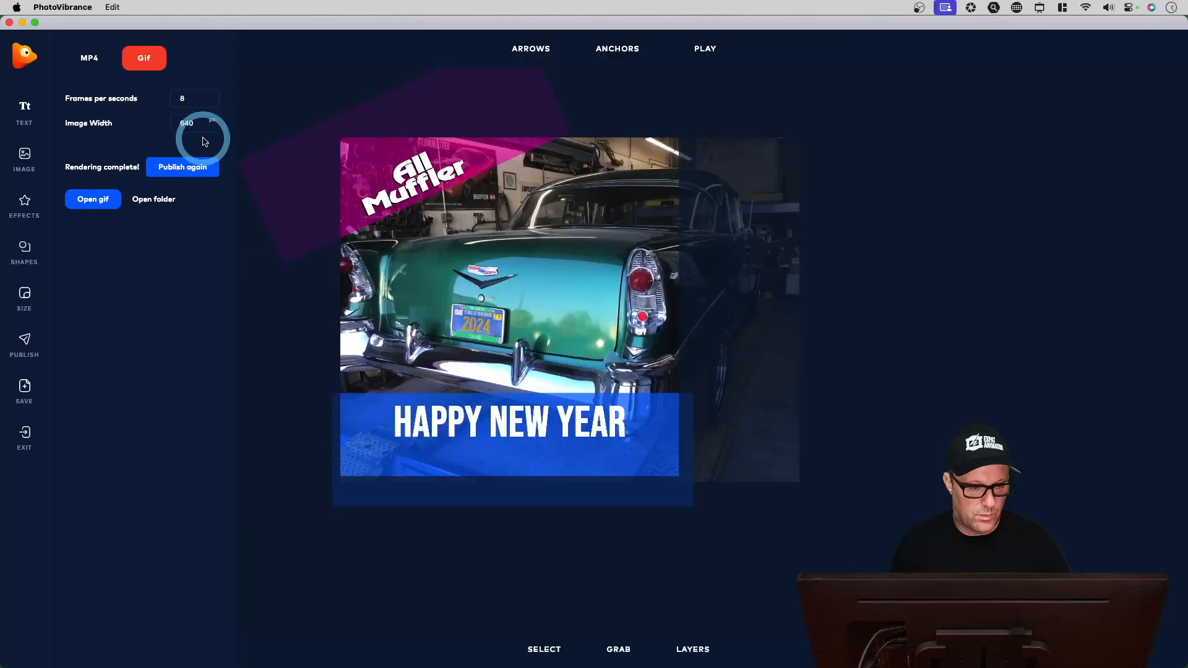
Minimize the editor and compare the file sizes of GIF2.gif and GIF.gif in their Finder info windows.
left_click(22, 24)
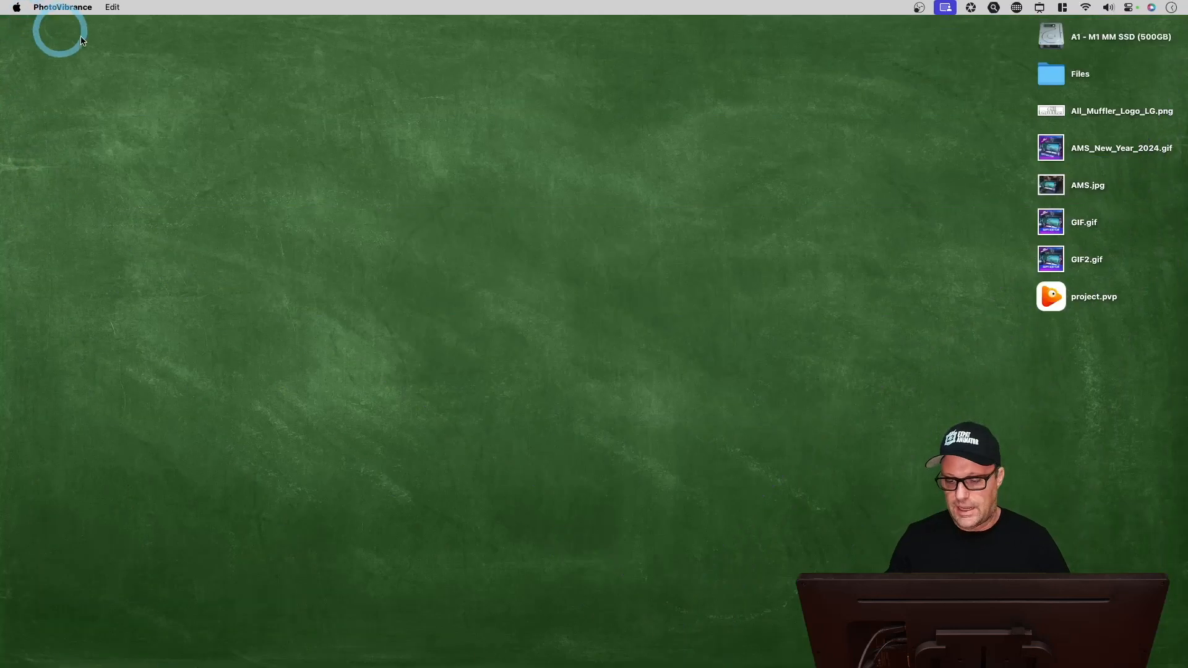
left_click(1082, 384)
left_click(1056, 262)
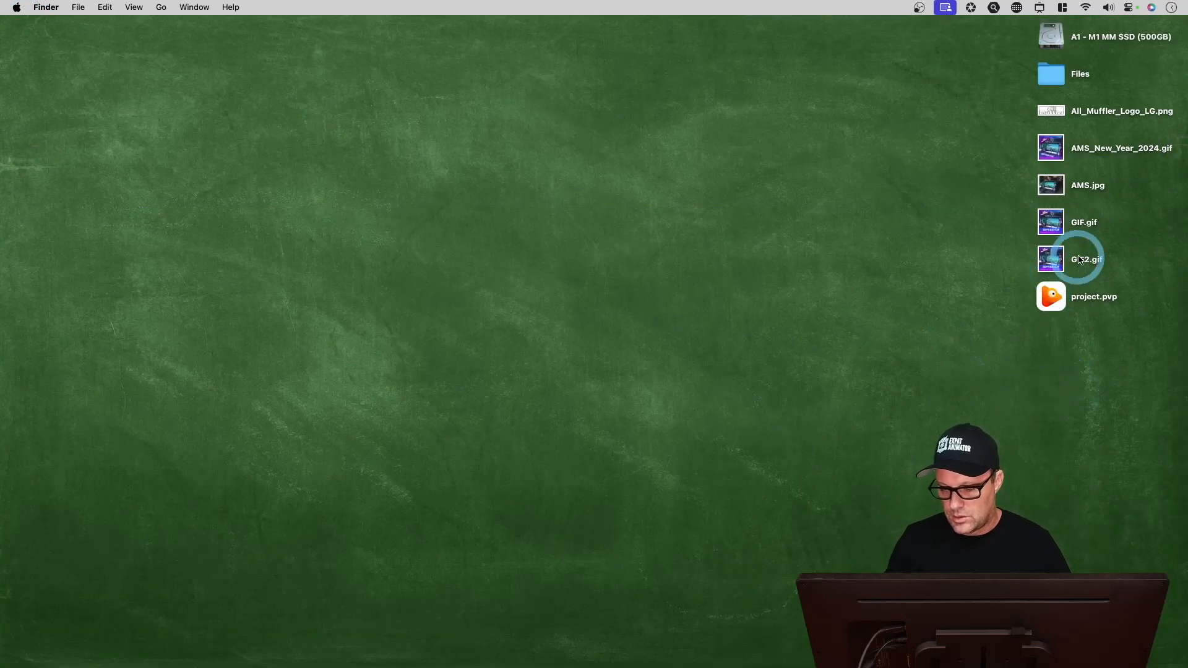
key("super+i")
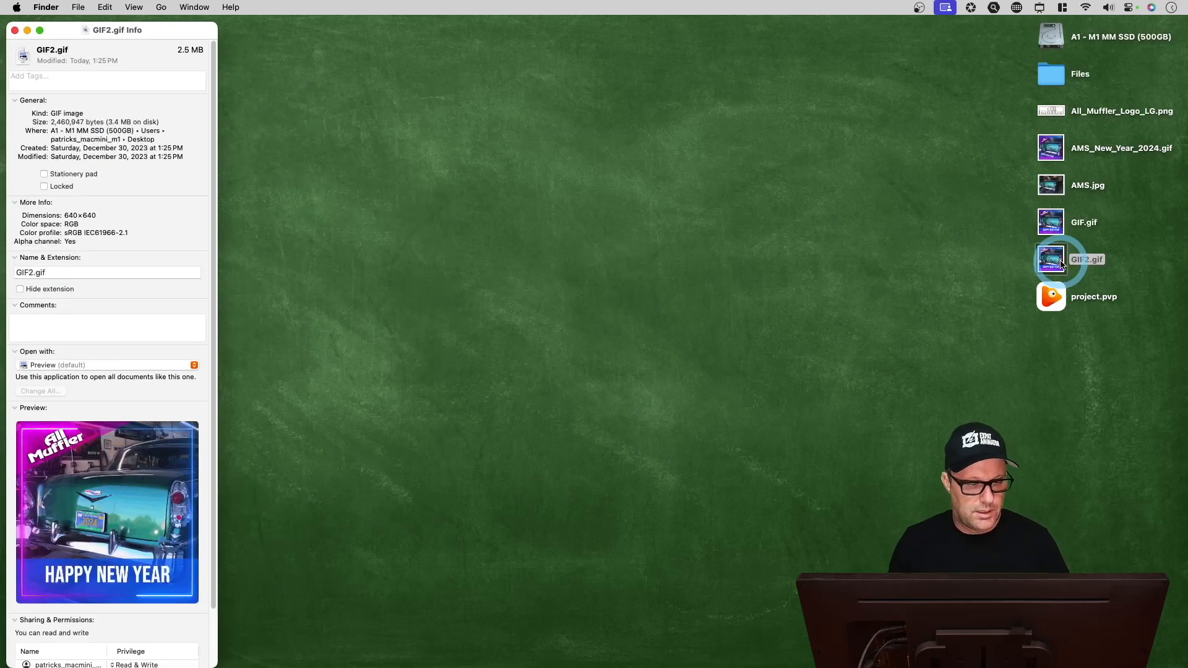
left_click(1059, 233)
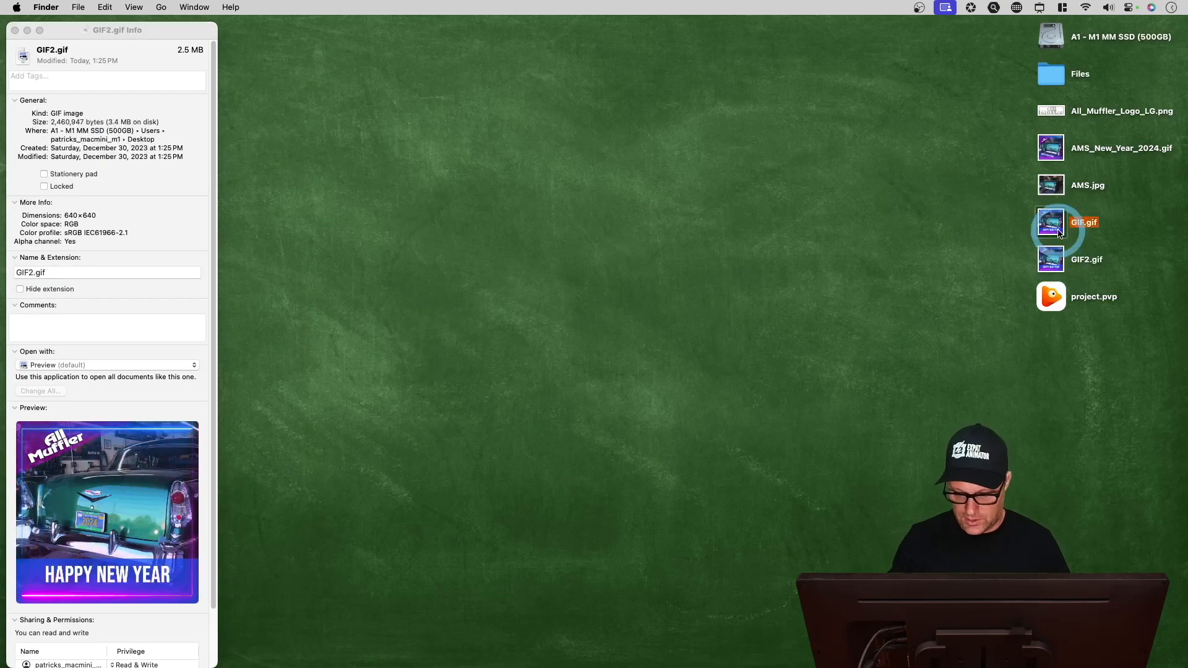
key("super+i")
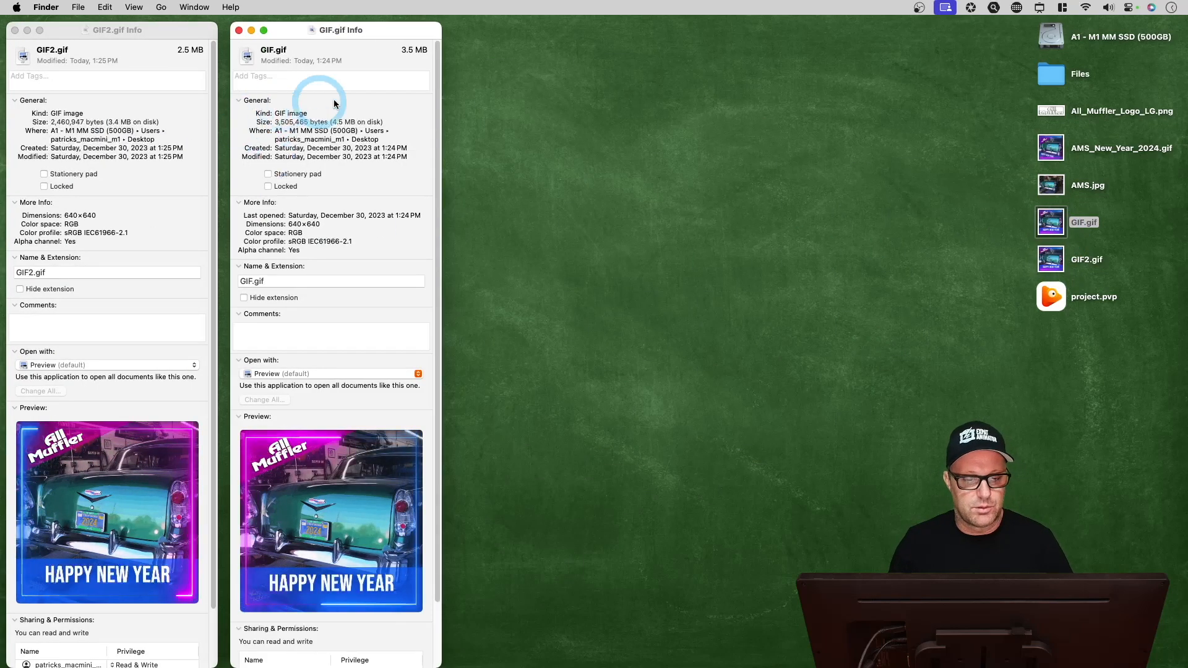
left_click(239, 30)
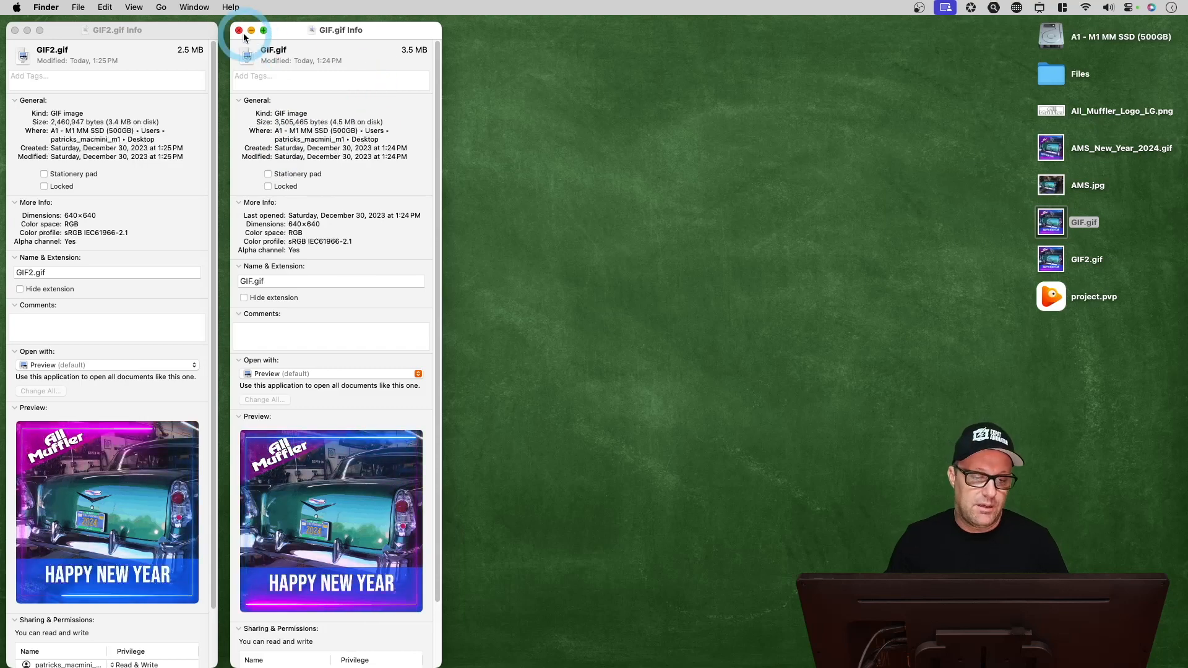
left_click(15, 31)
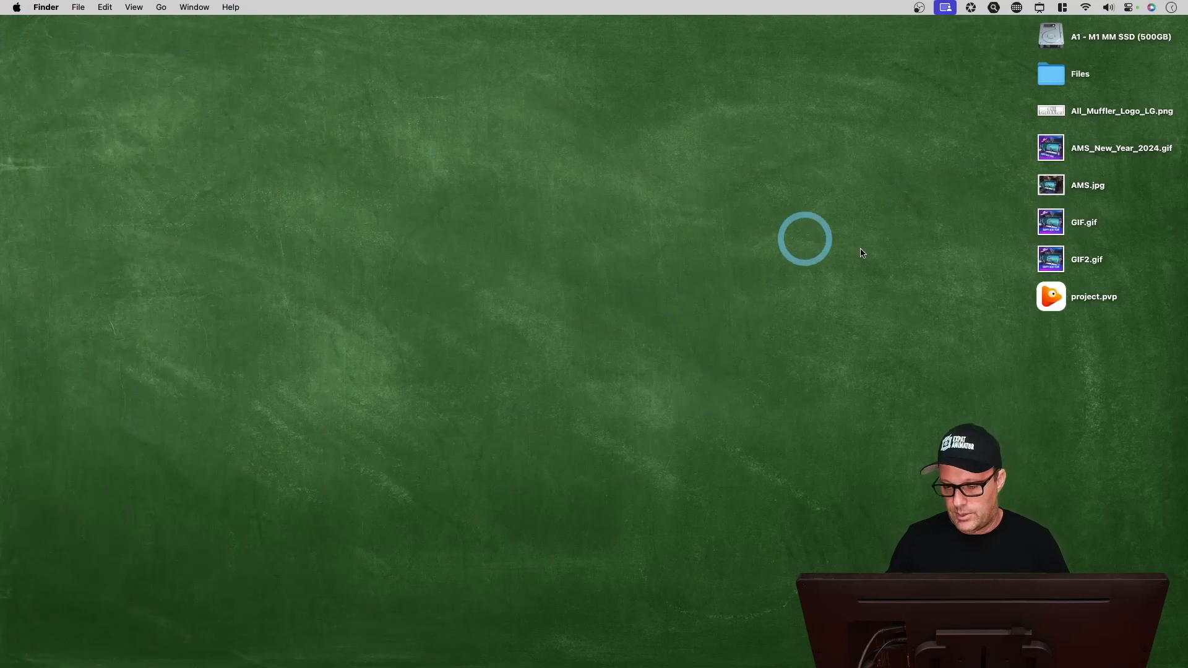
Preview GIF2.gif and GIF.gif on the Desktop with Quick Look to compare their playback.
left_click(1054, 263)
key("space")
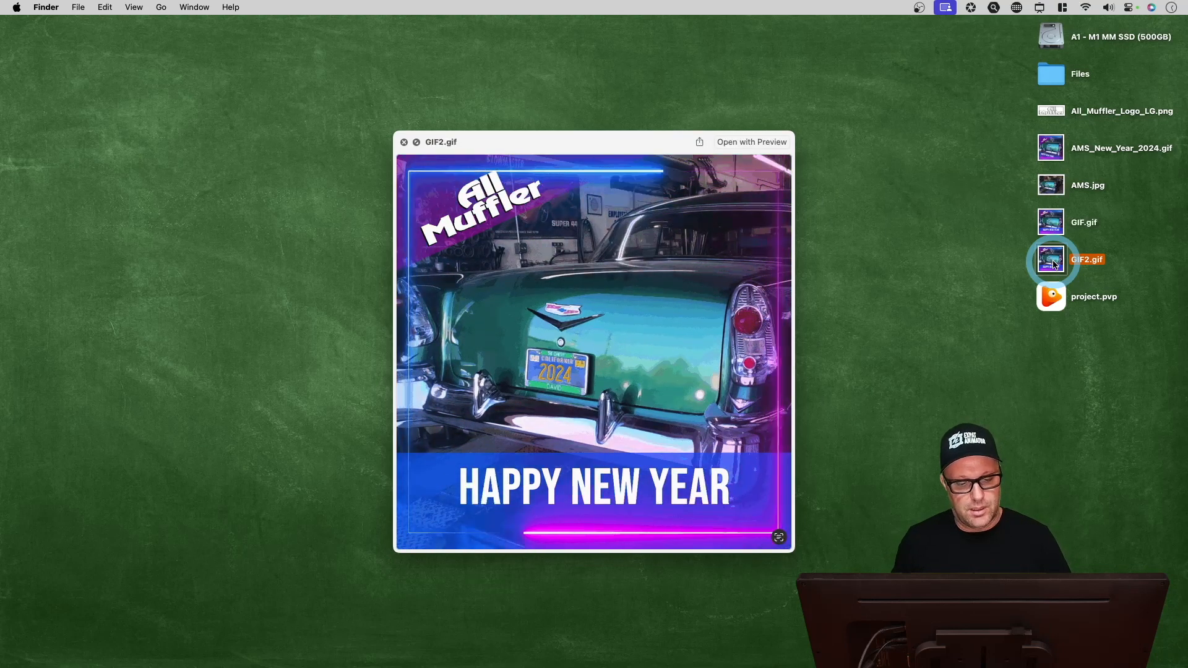
key("Up")
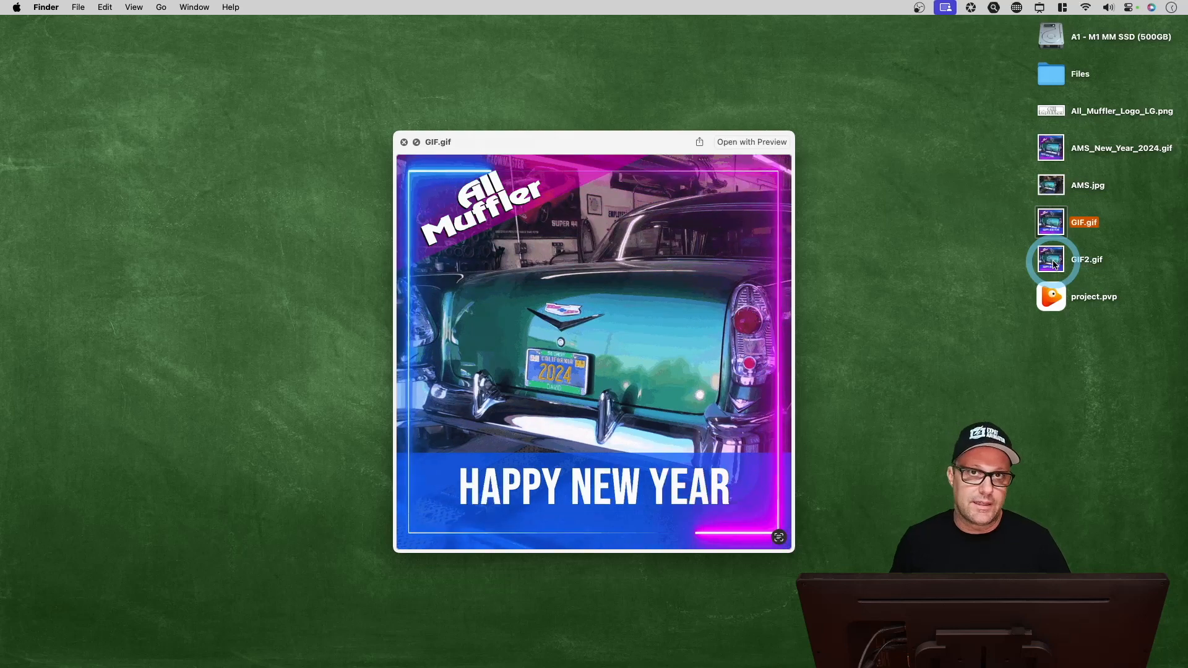
key("space")
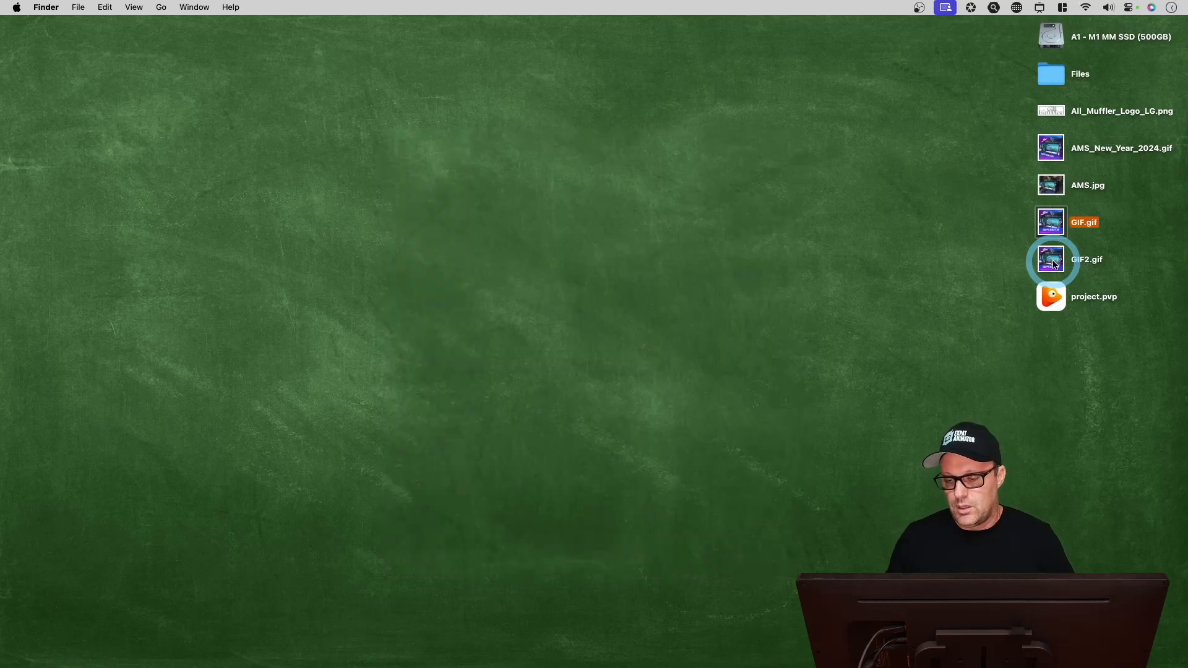
left_click(1011, 265)
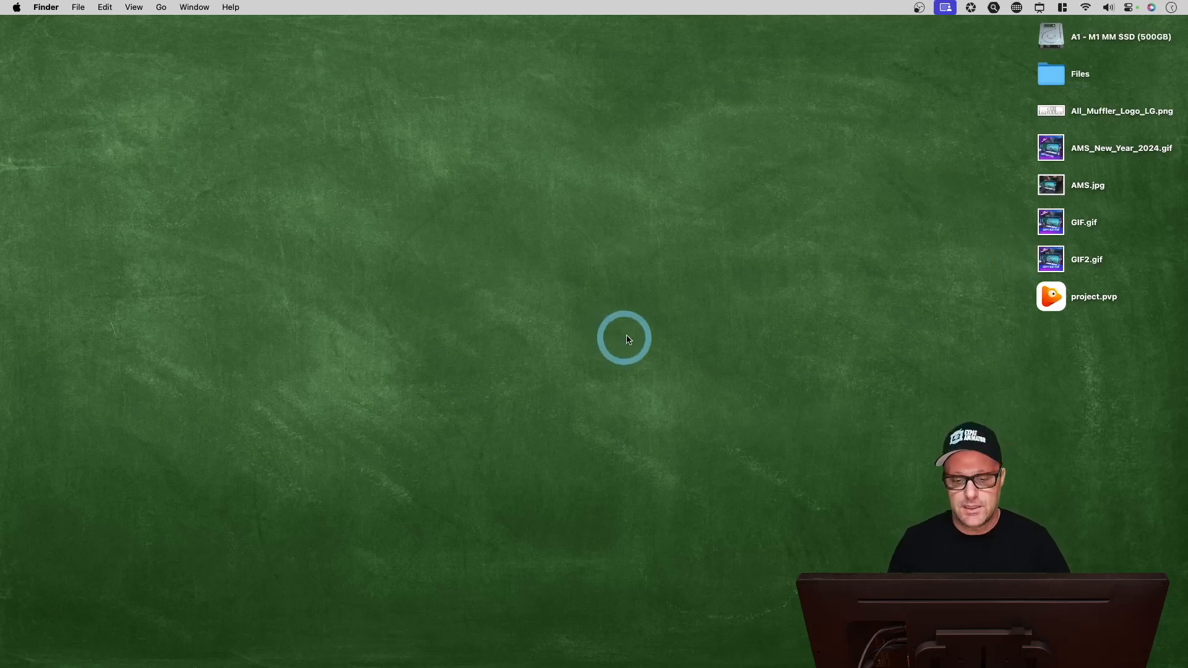
Launch Gifski and try to load GIF.gif from the Desktop into it.
mouse_move(649, 660)
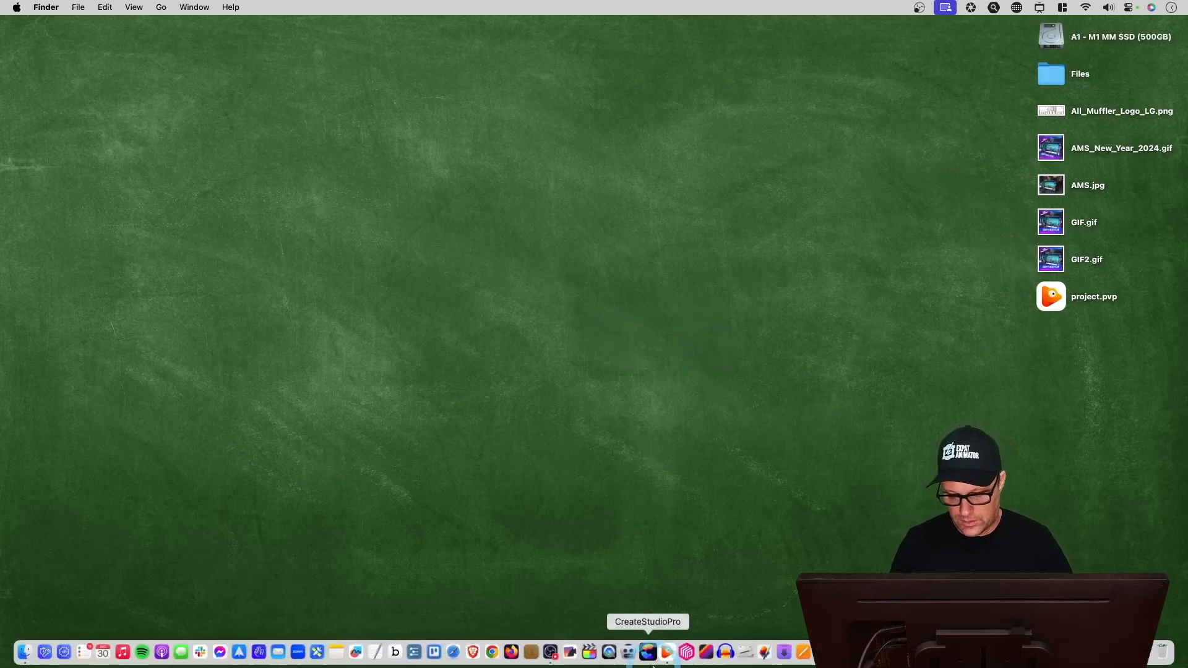
left_click(706, 652)
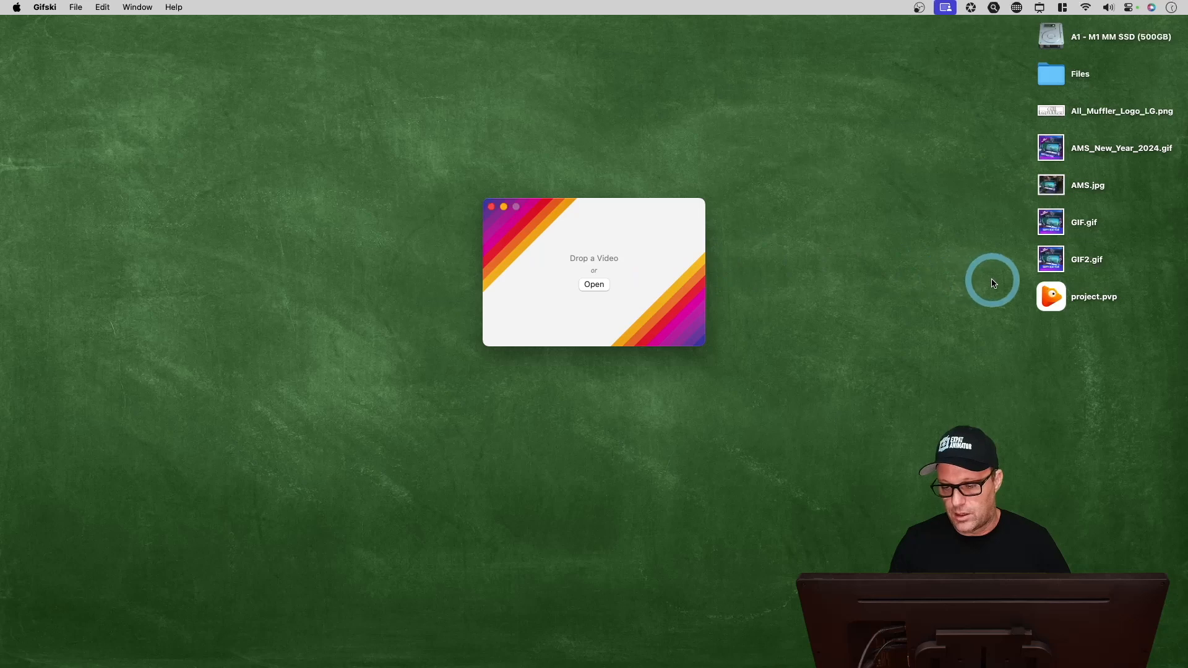
left_click_drag(1041, 234, 587, 275)
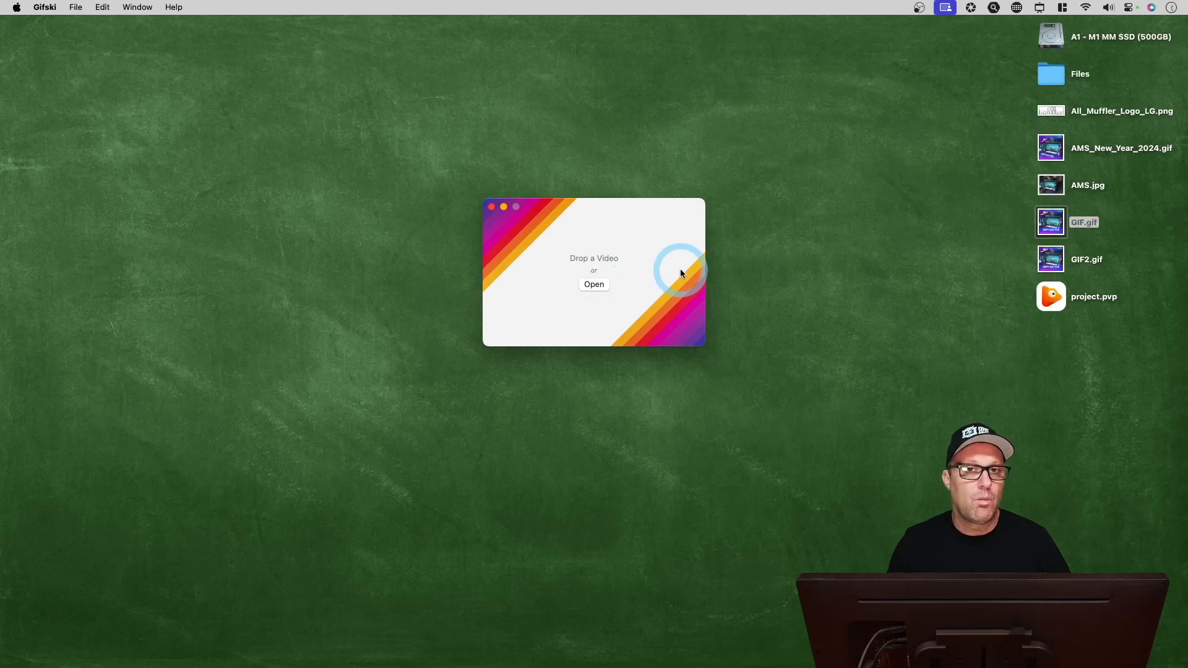
left_click(916, 256)
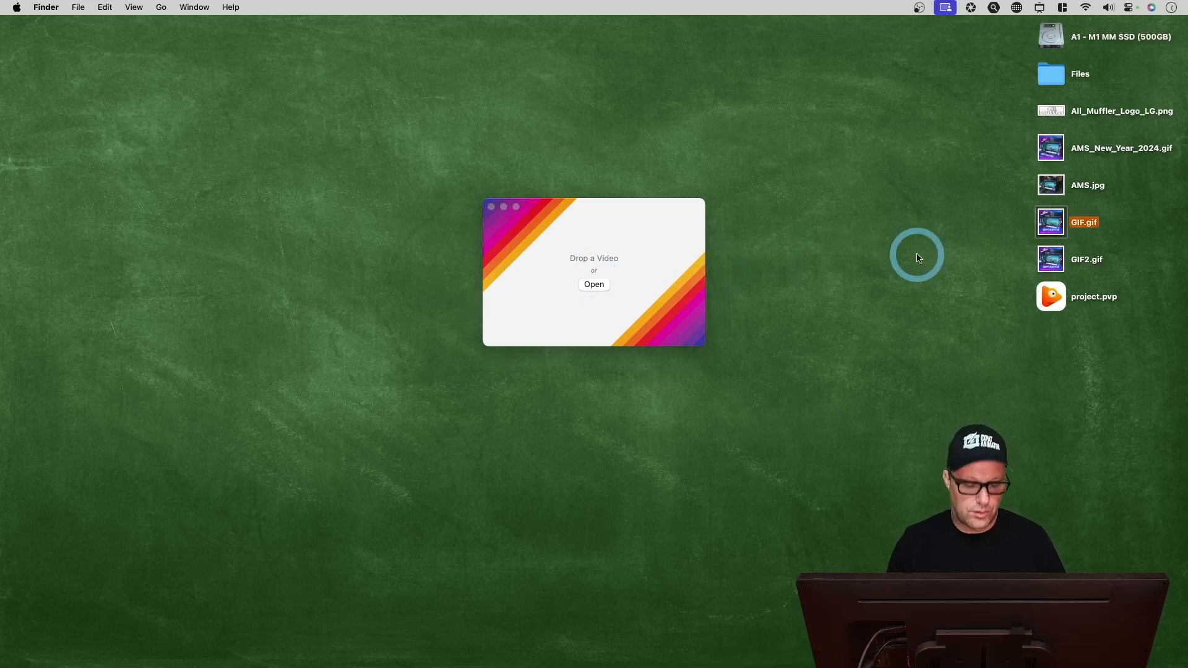
Switch back to PhotoVibrance and restore its minimized project window.
key("super+Tab")
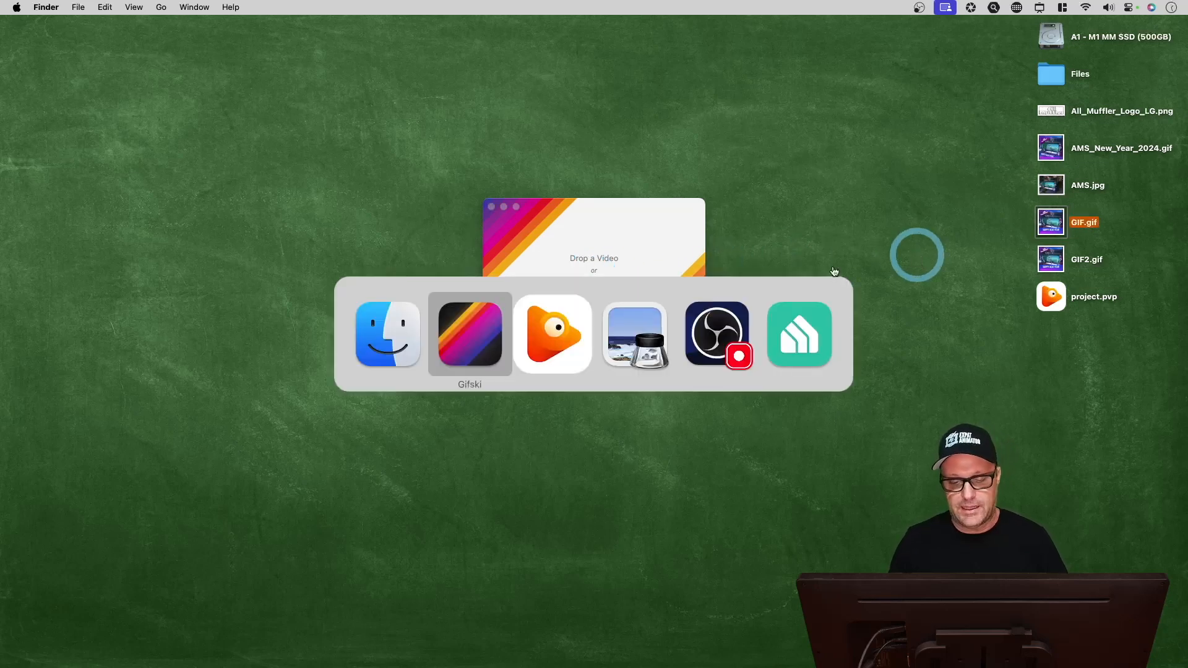
key("super+Tab")
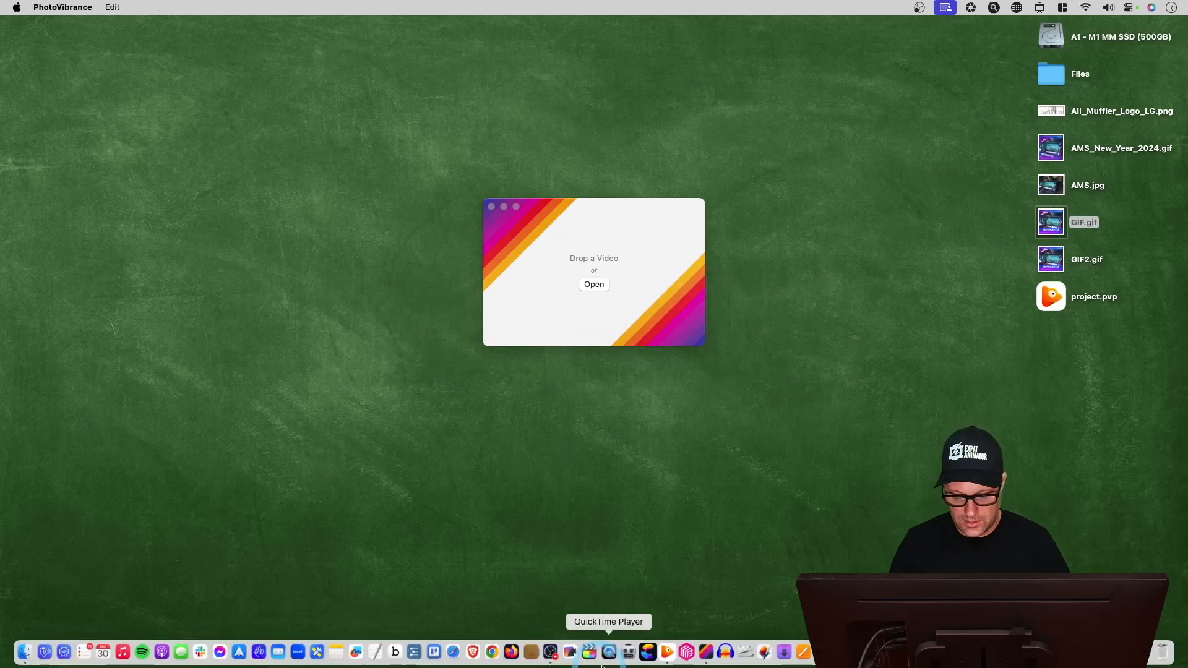
left_click(667, 659)
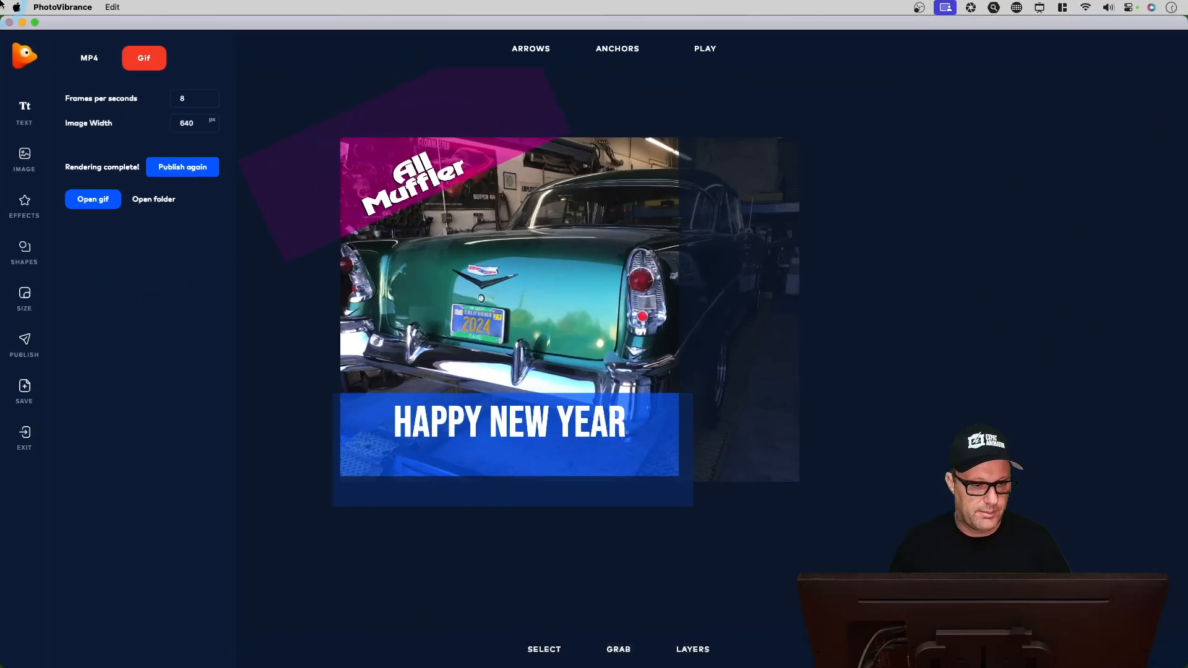
Publish the project to the Desktop as an MP4 video with 1 loop, named MP4.mp4.
left_click(89, 59)
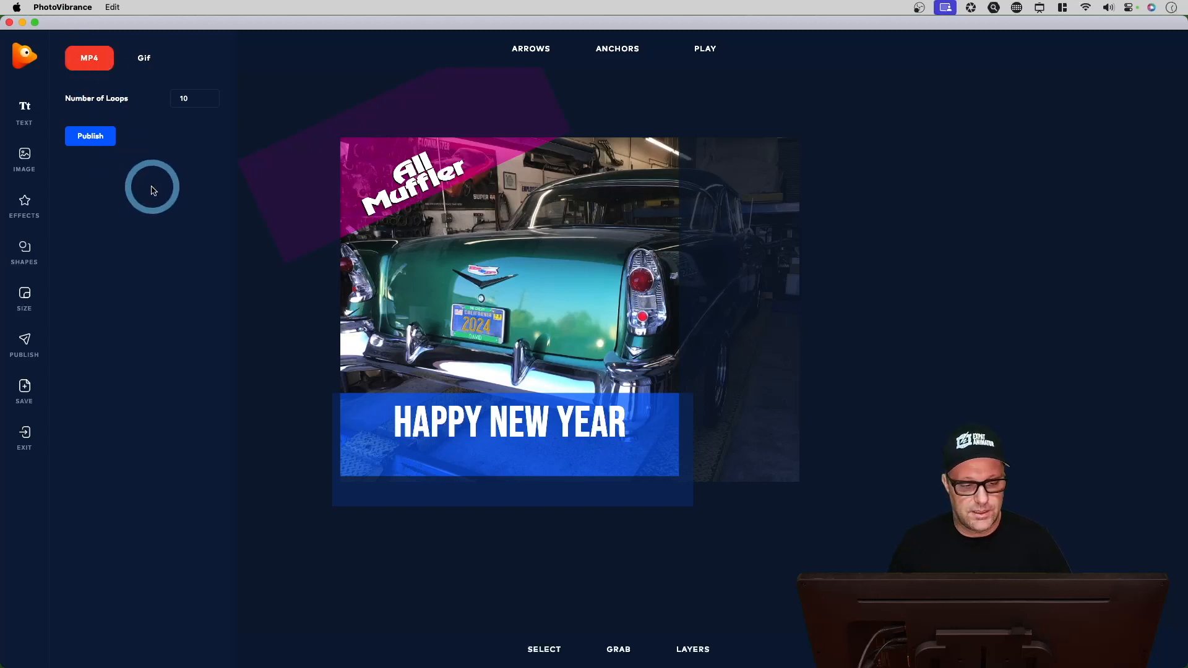
left_click(202, 101)
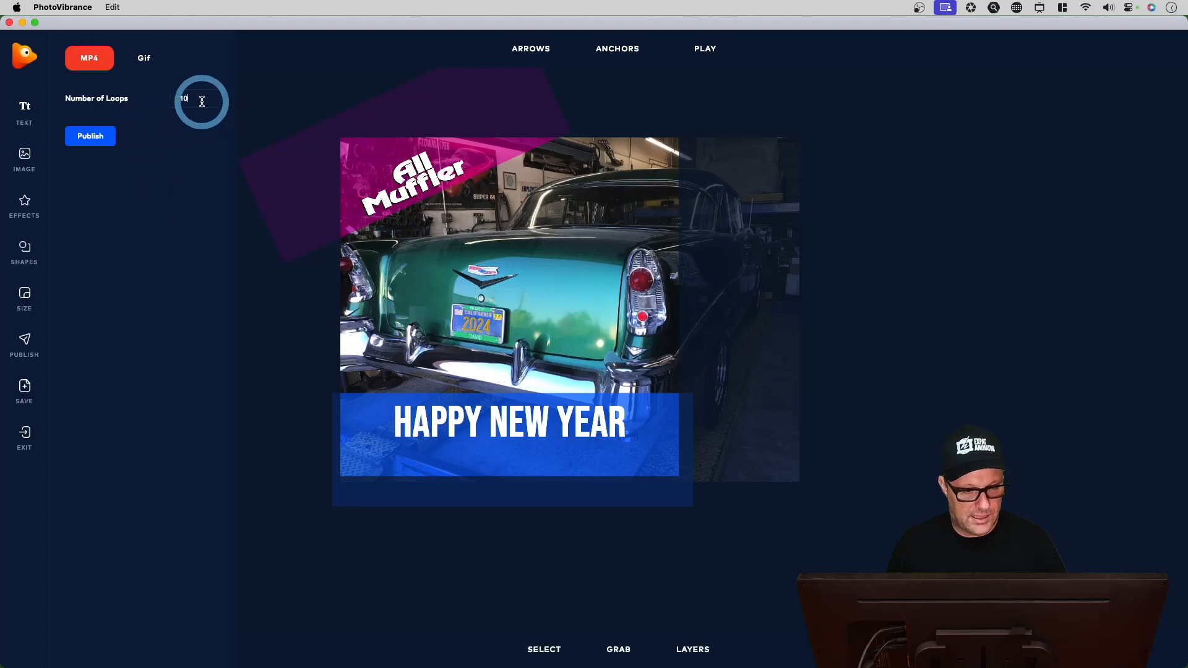
left_click(90, 137)
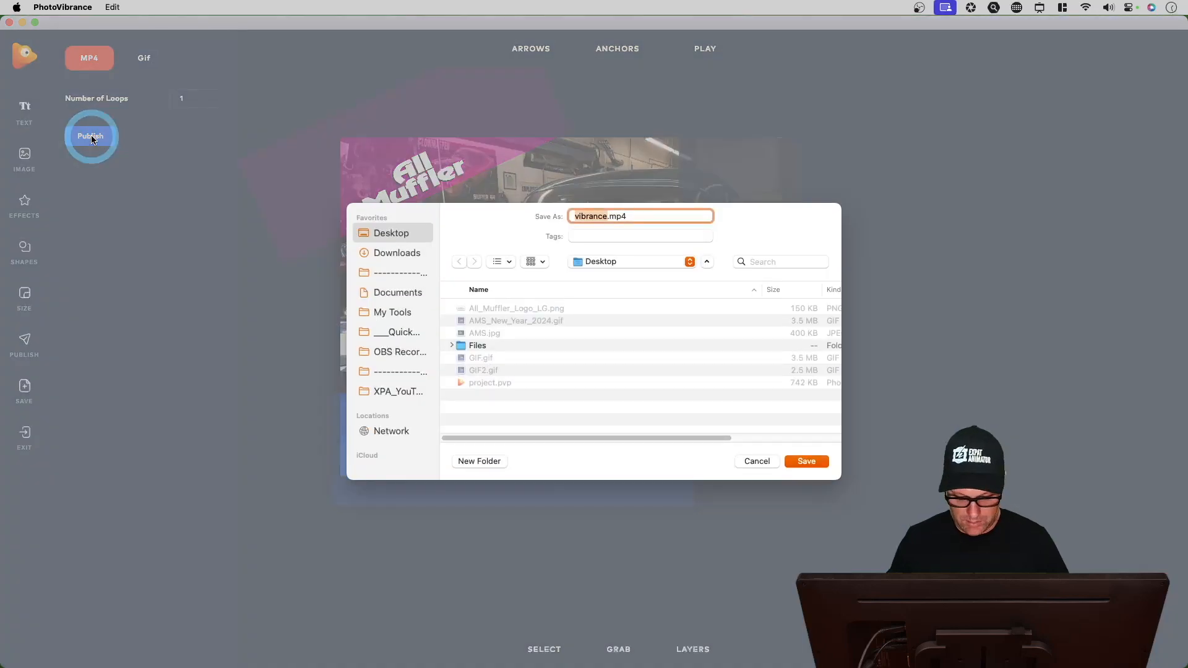
type("MP$")
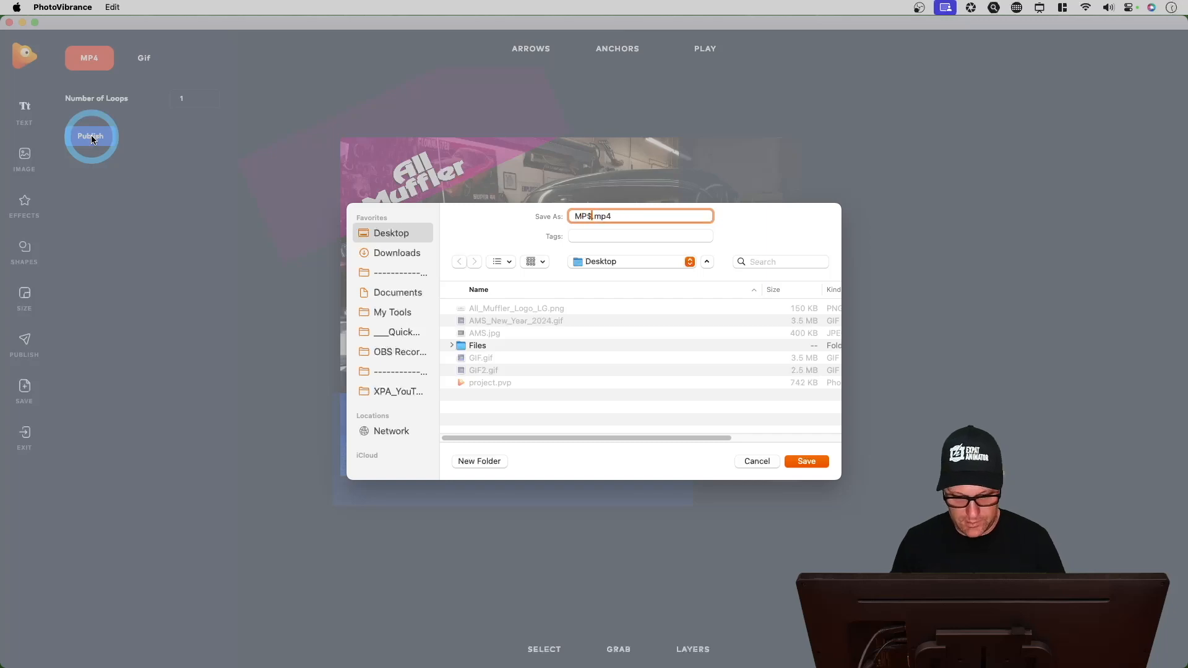
key("Return")
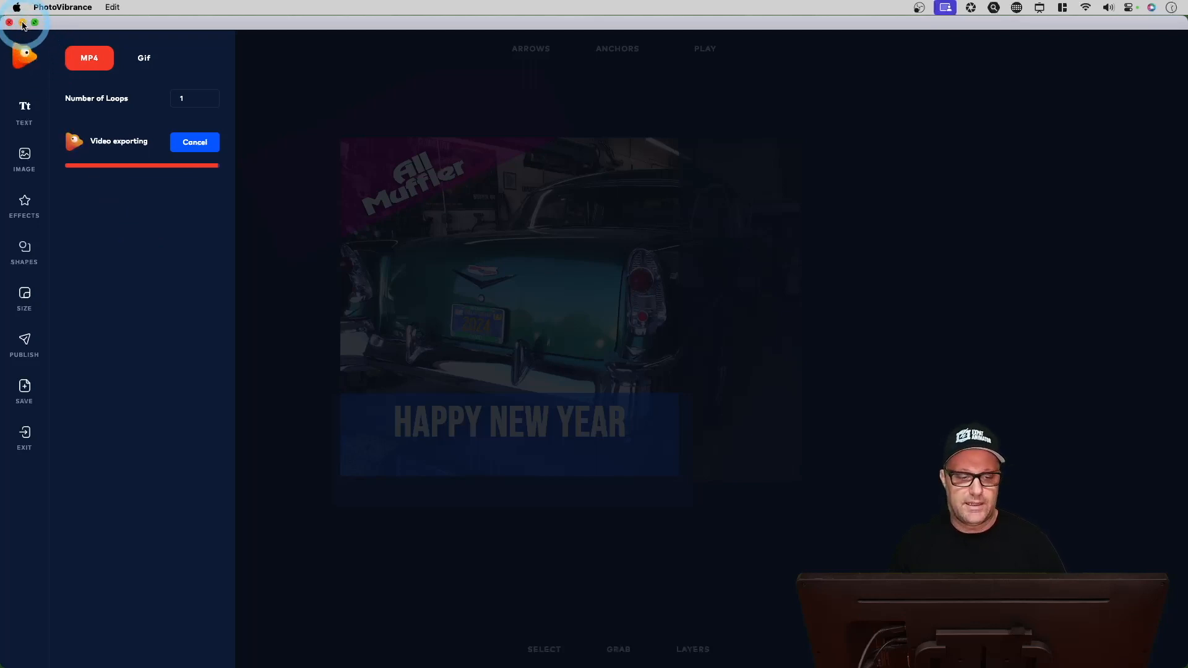
Minimize the editor and load MP4.mp4 from the Desktop into Gifski.
left_click(23, 23)
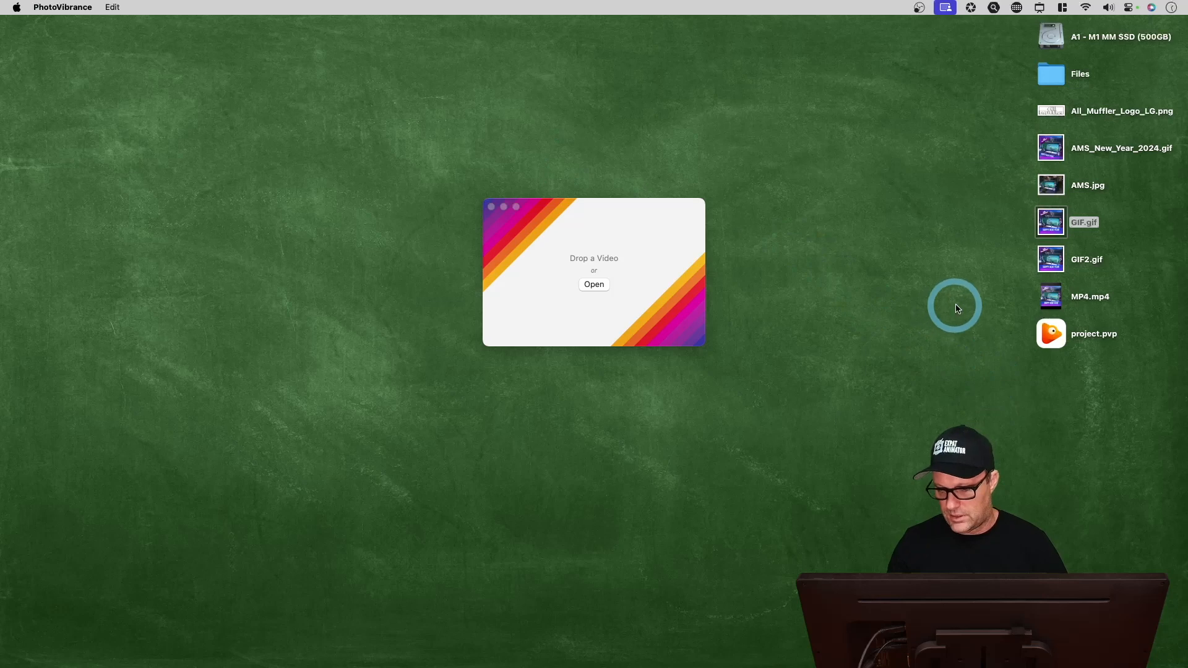
left_click(1050, 306)
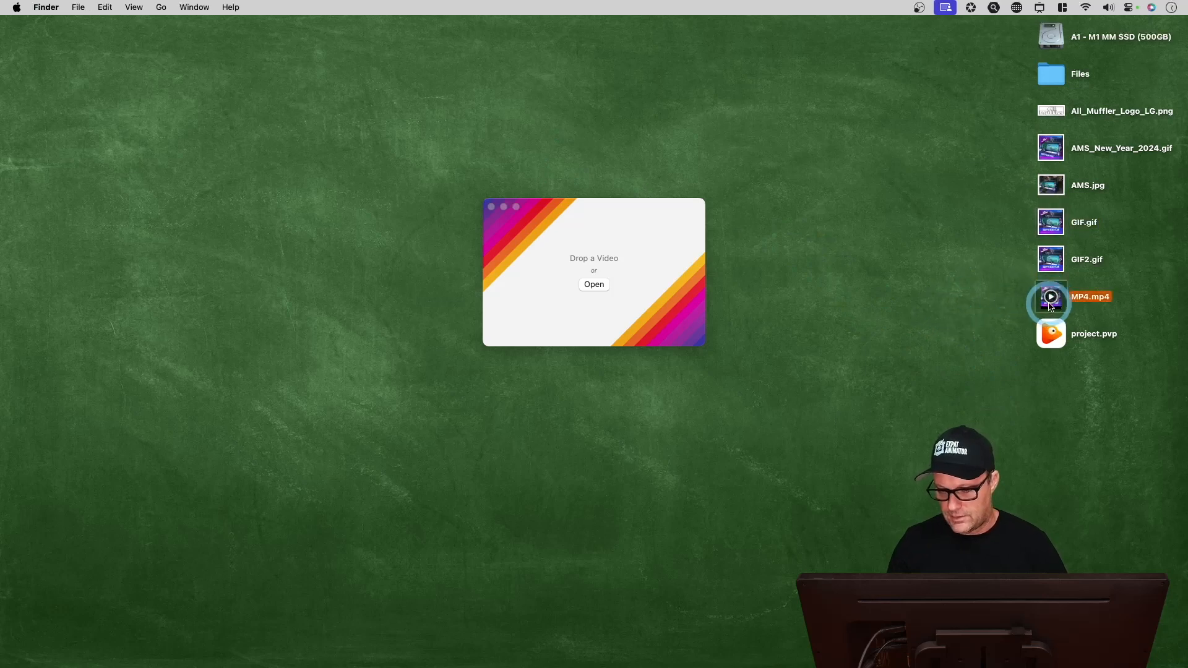
left_click_drag(1049, 306, 589, 276)
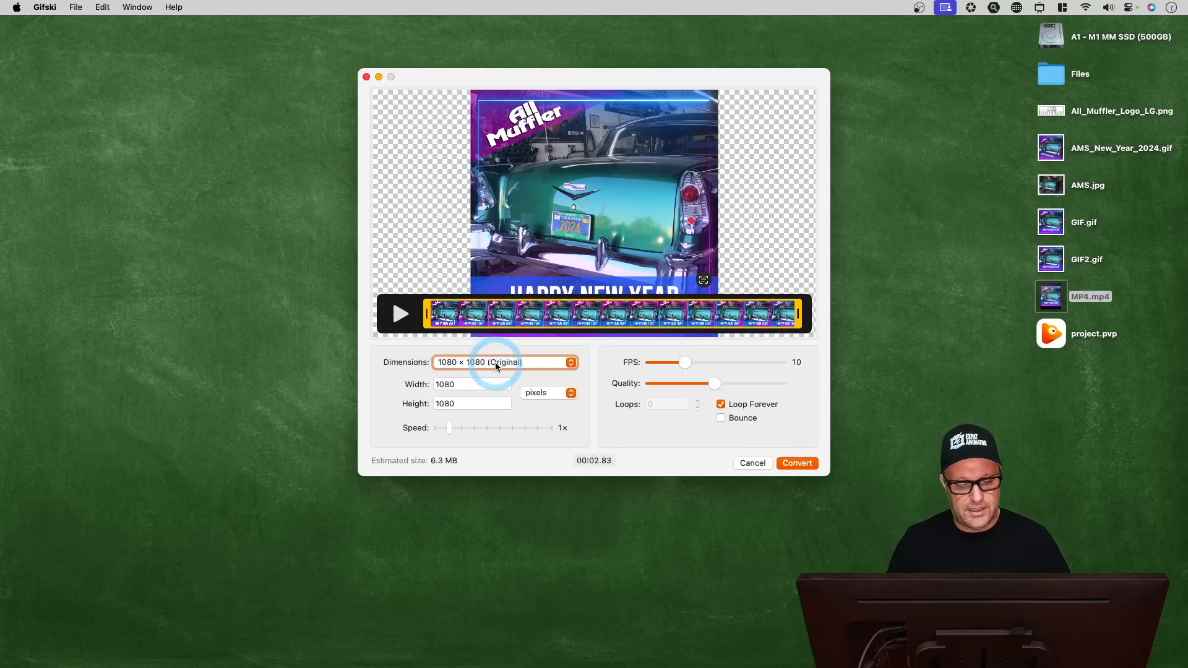
Set the GIF dimensions to 640 × 640 and the frame rate to 8 FPS, and lower the quality to about a quarter.
left_click(552, 364)
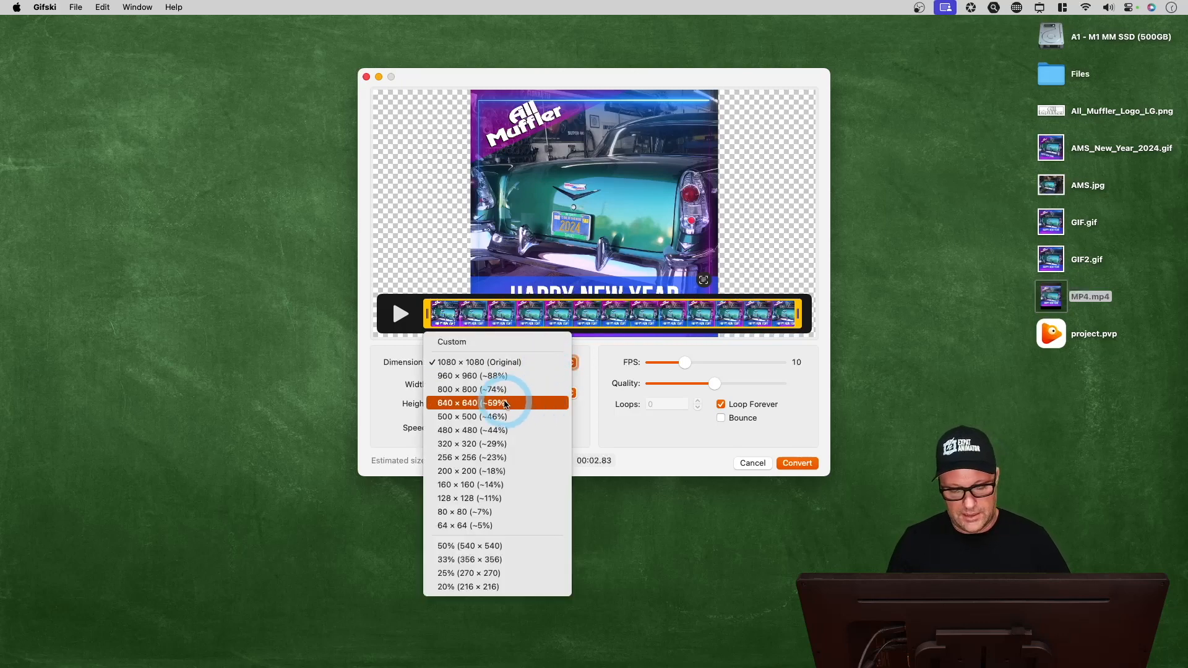
left_click(465, 405)
left_click(592, 393)
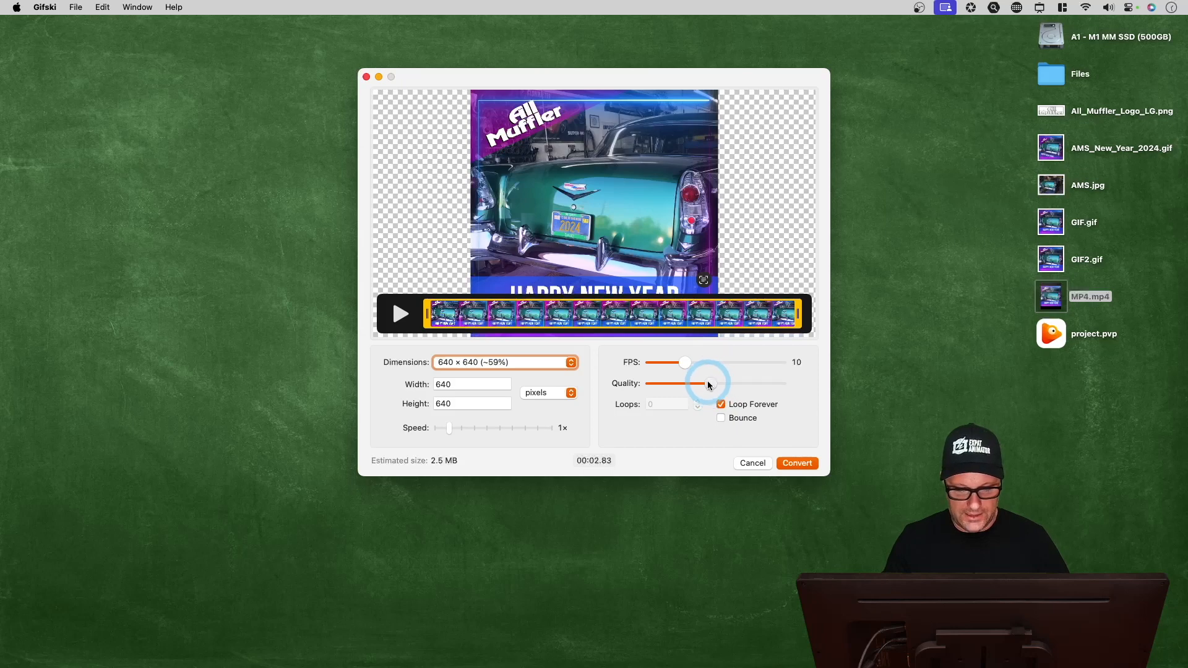
left_click(689, 384)
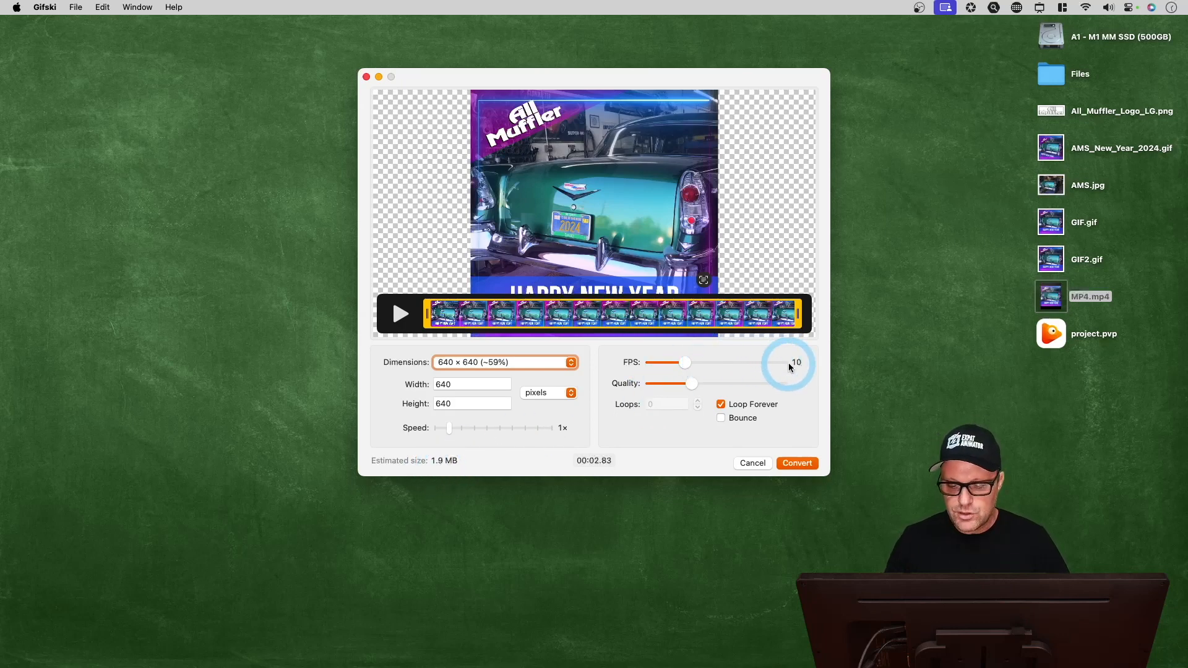
left_click_drag(681, 369, 675, 370)
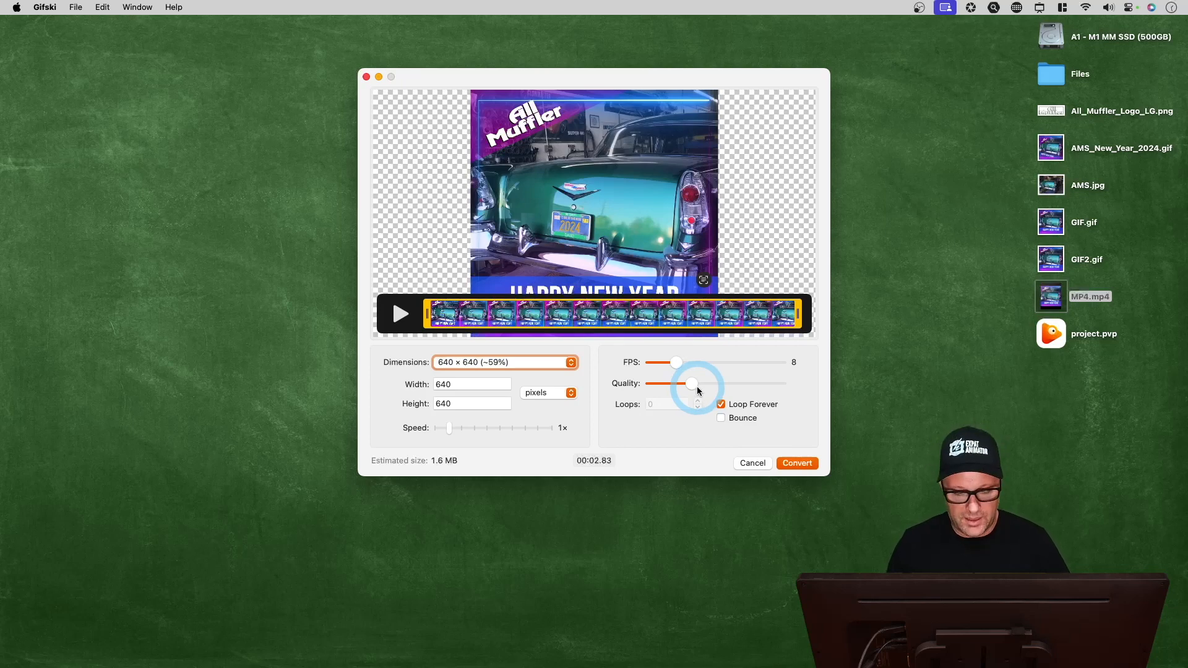
left_click_drag(692, 383, 683, 384)
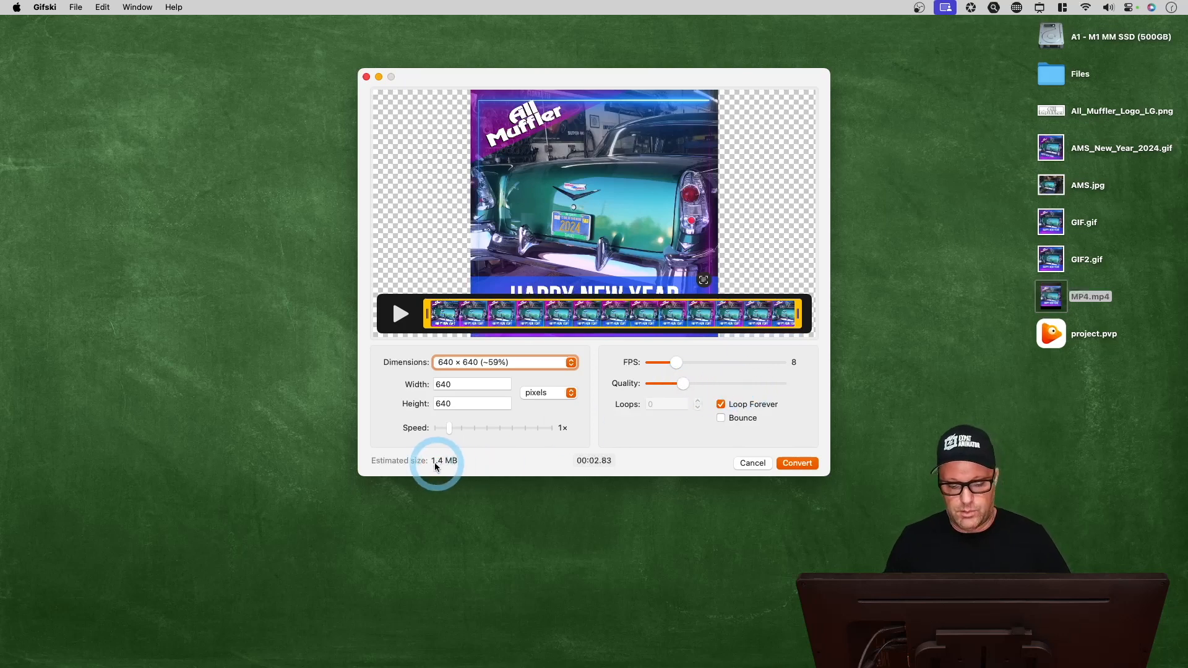
Set the GIF dimensions to 500 × 500 and the frame rate to 10 FPS, and convert the video.
left_click(519, 363)
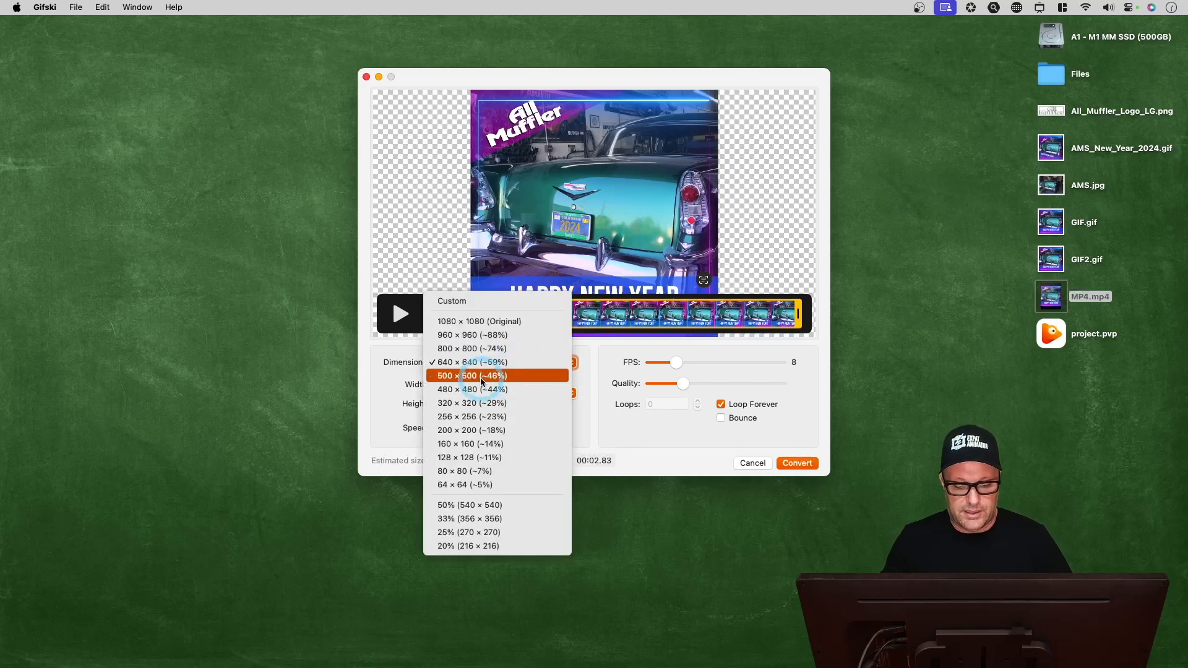
left_click(517, 375)
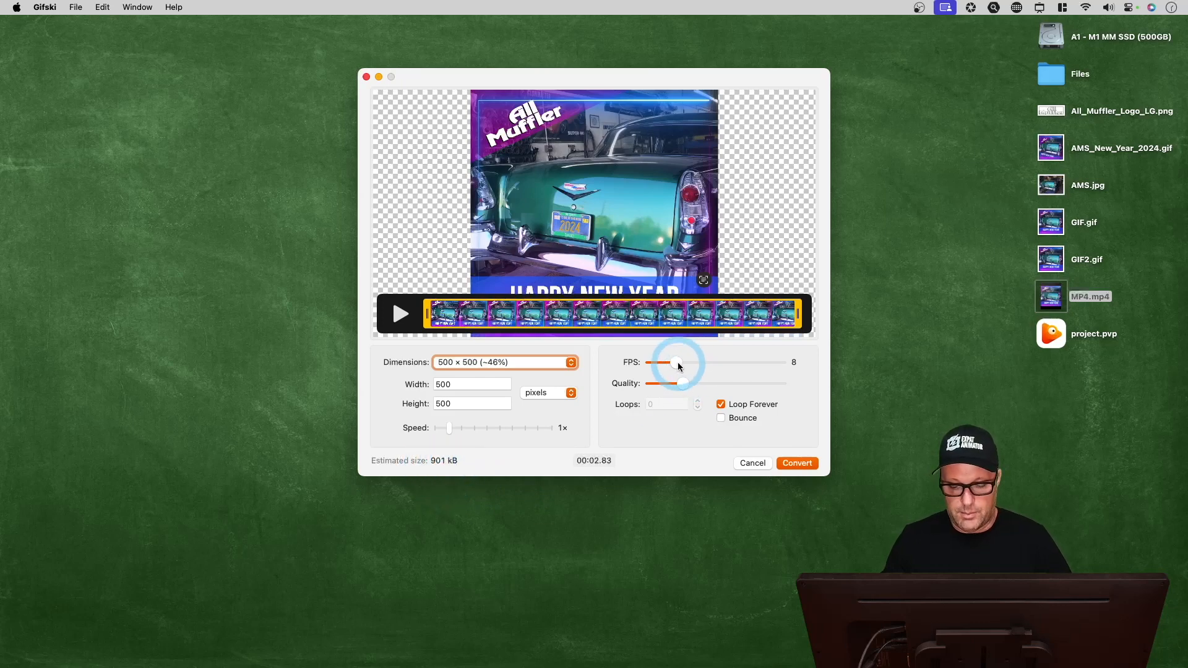
left_click_drag(678, 364, 689, 364)
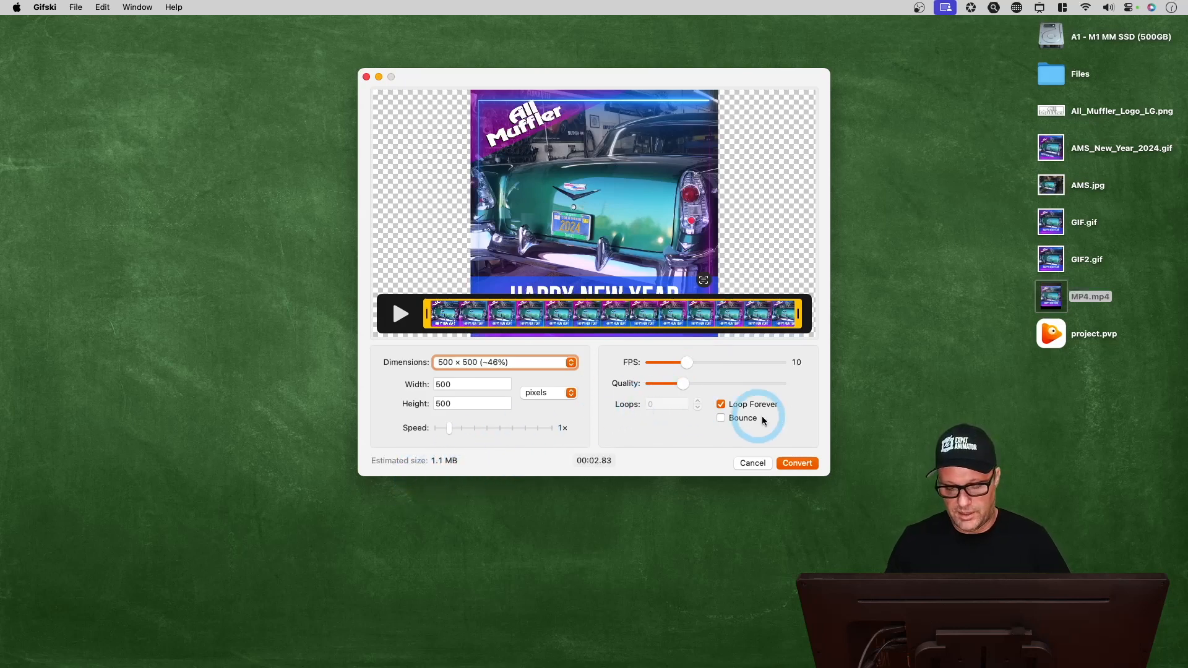
left_click(797, 464)
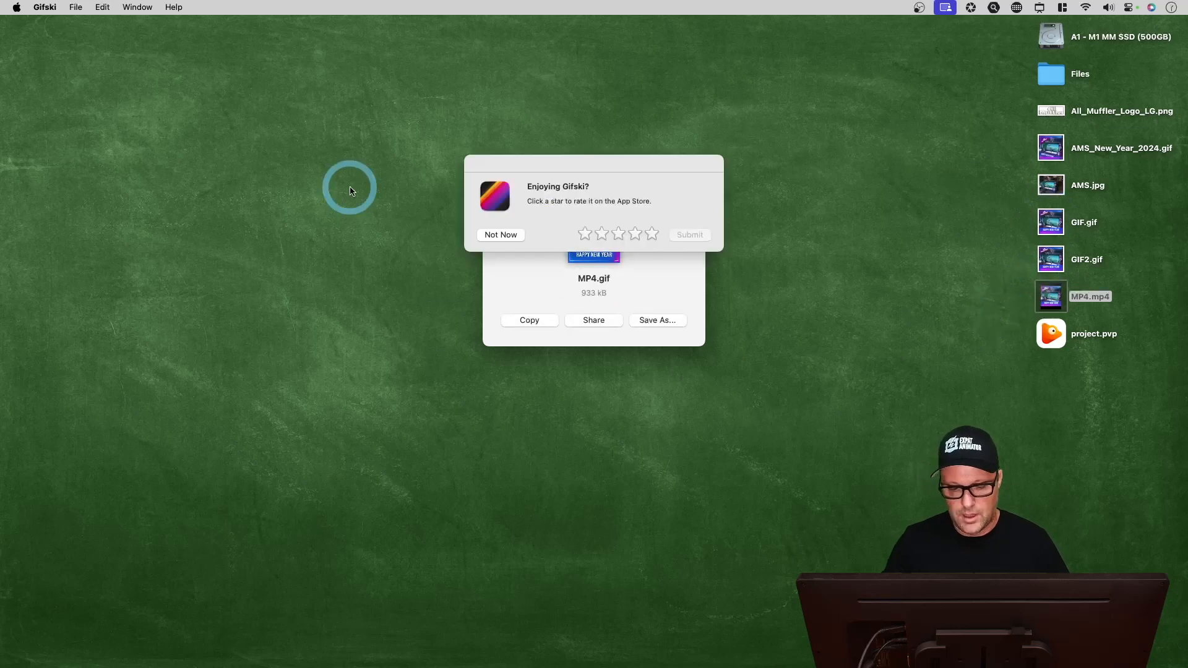
Dismiss the rating request and save the converted GIF to the Desktop as Gifski.
left_click(514, 233)
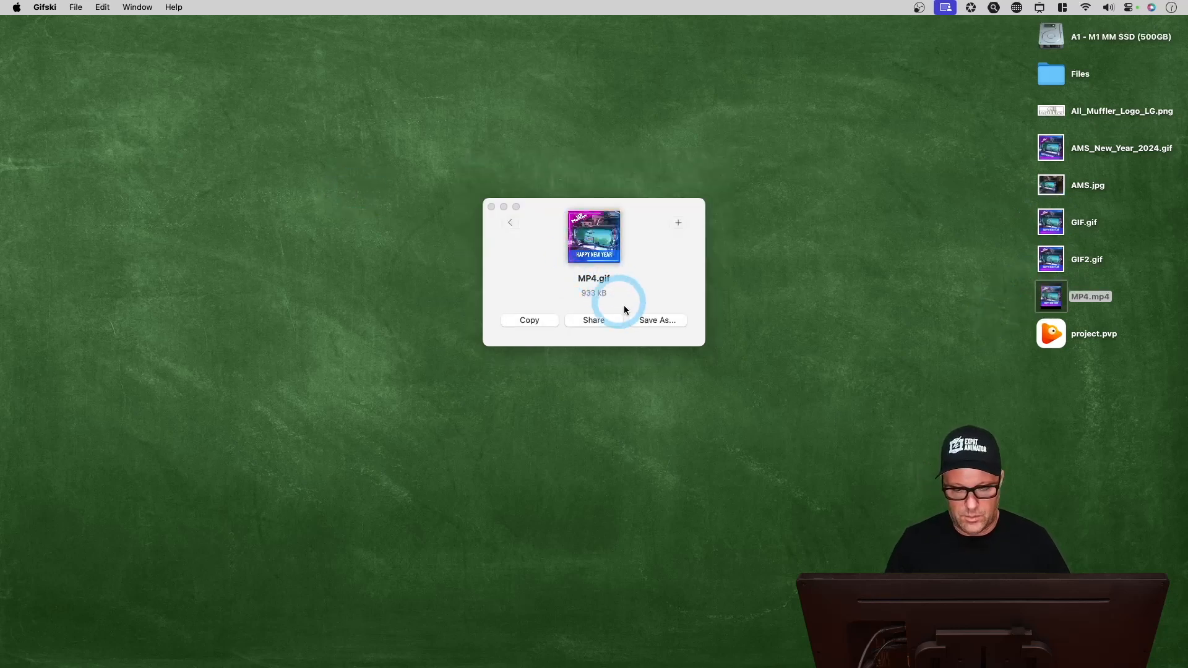
left_click(654, 320)
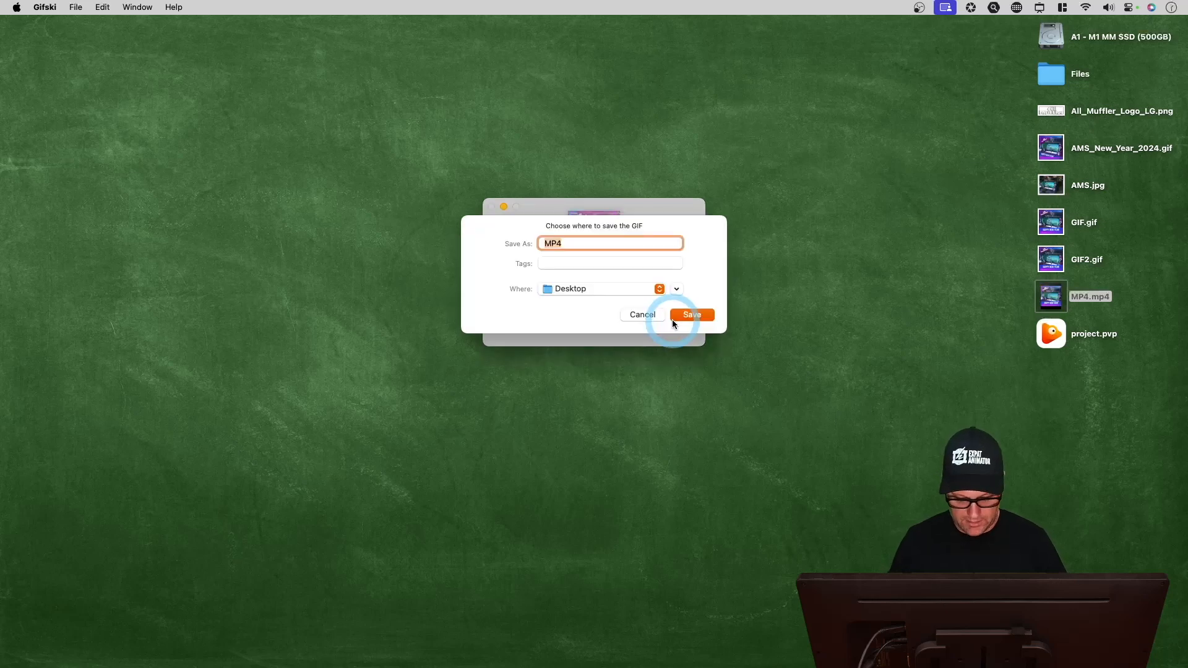
type("Gifsk")
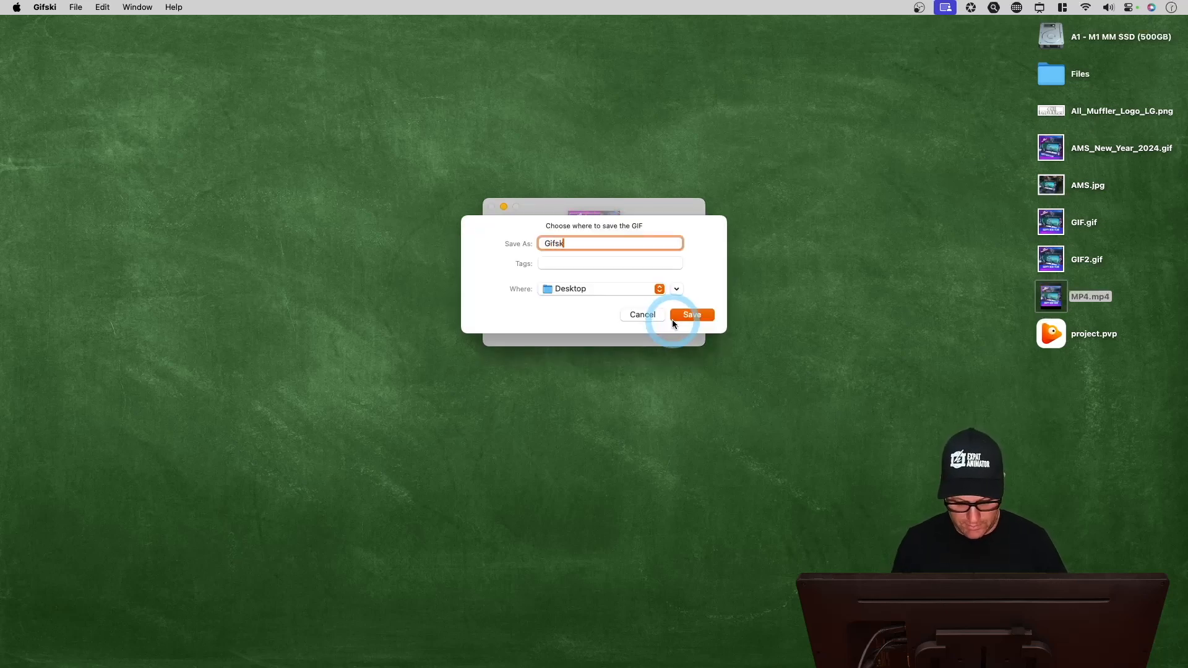
type("i")
left_click(673, 318)
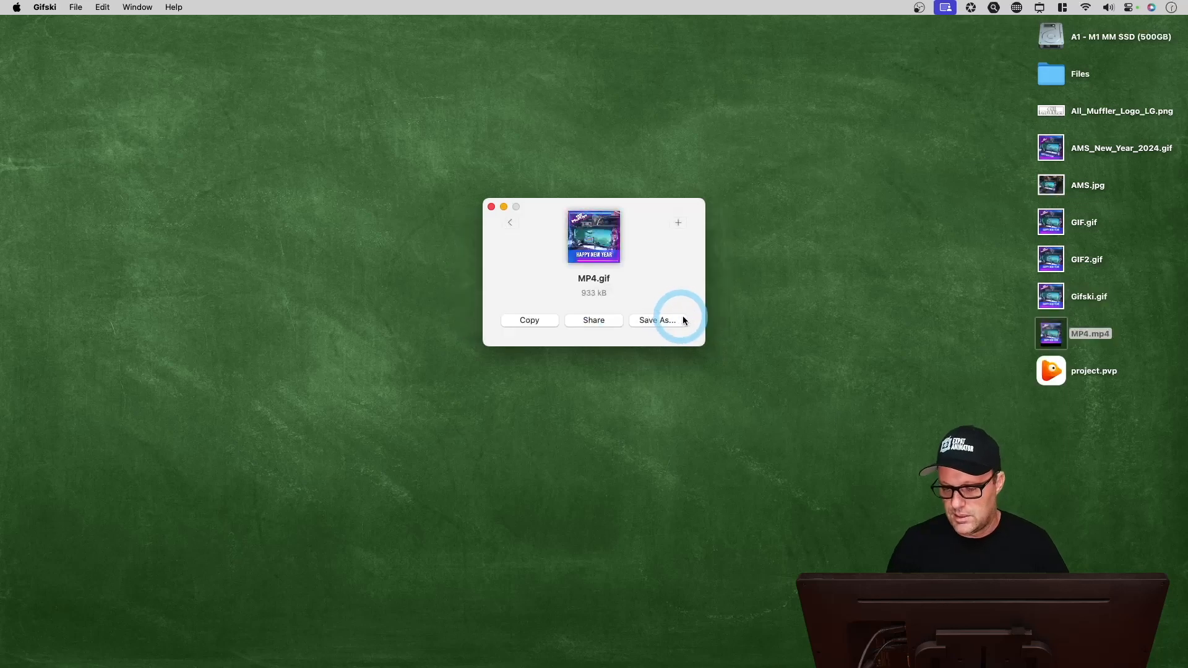
Check the file size of Gifski.gif in its Finder info window and preview its playback with Quick Look.
left_click(1051, 296)
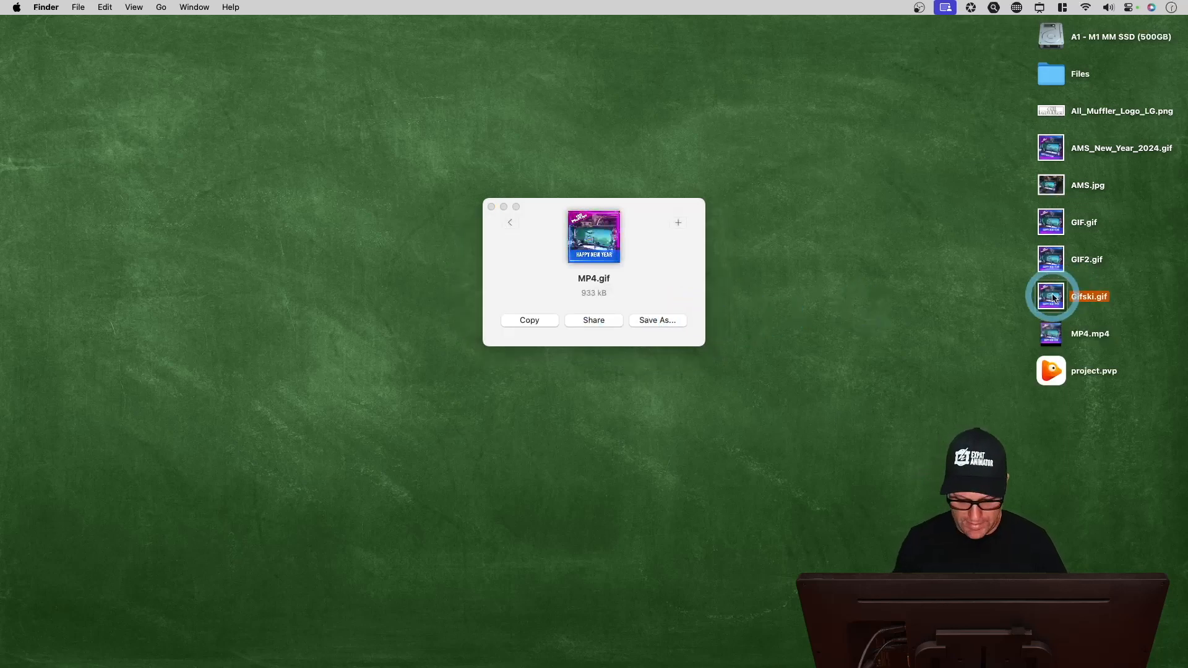
key("super+i")
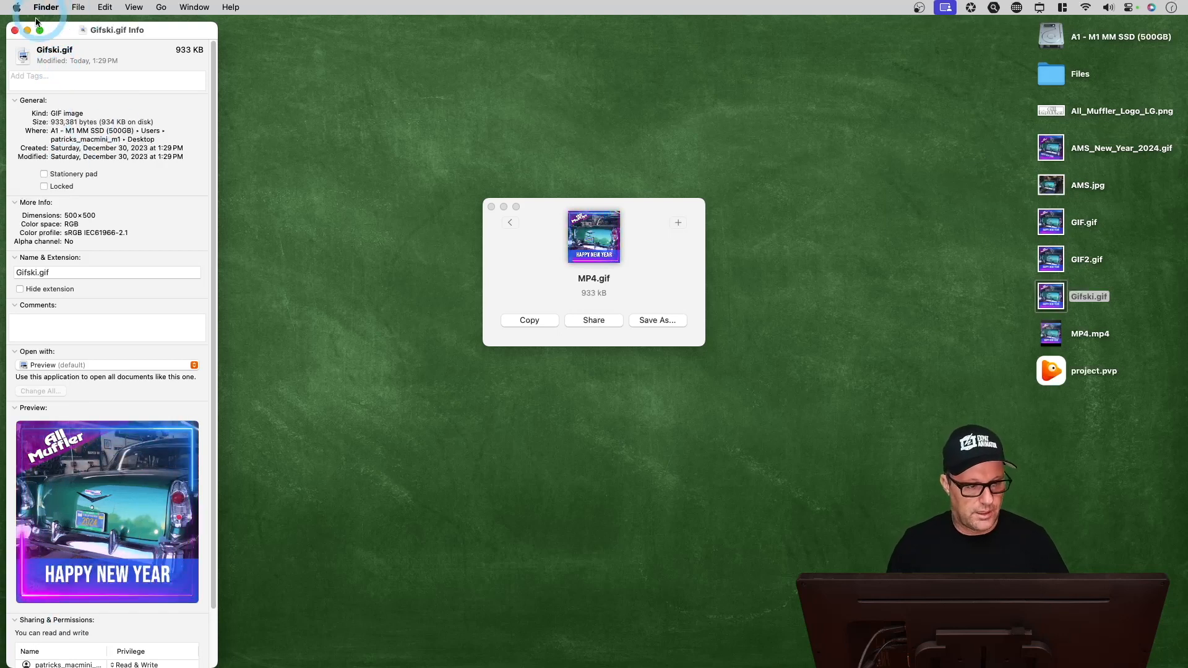
left_click(15, 31)
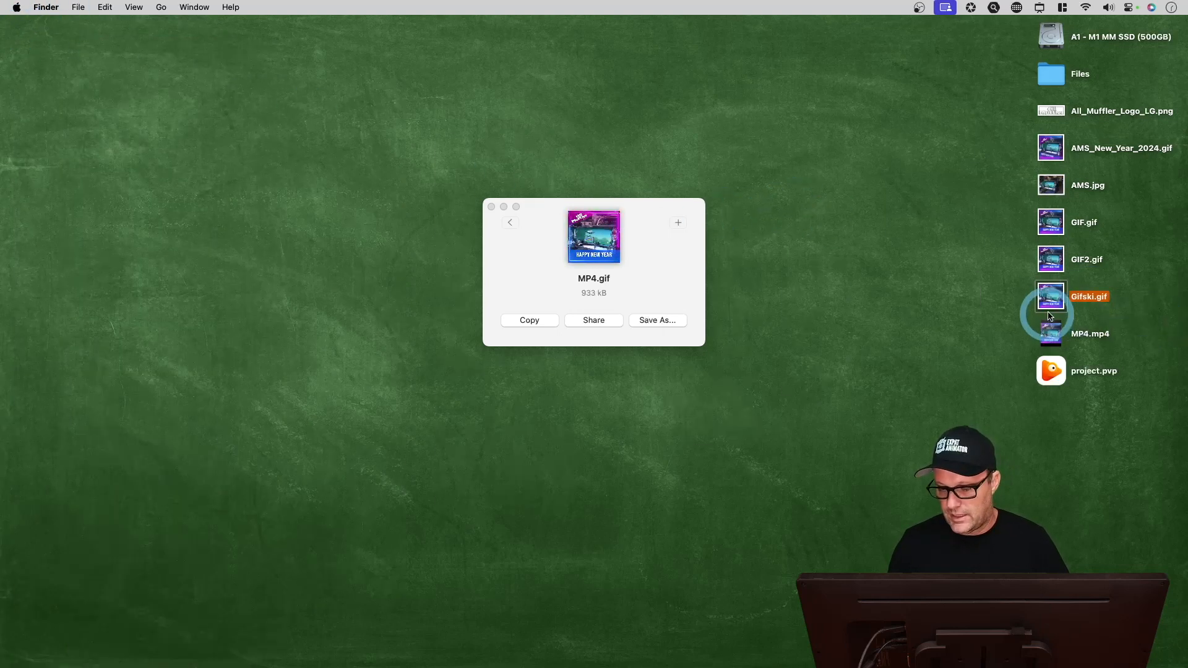
key("space")
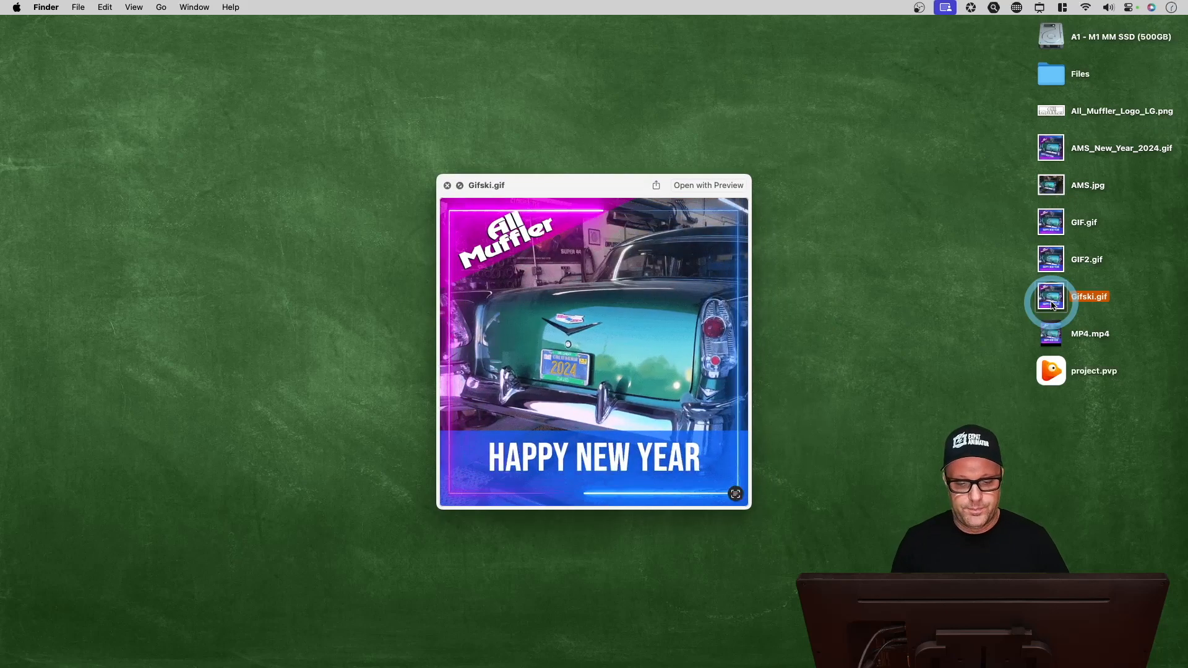